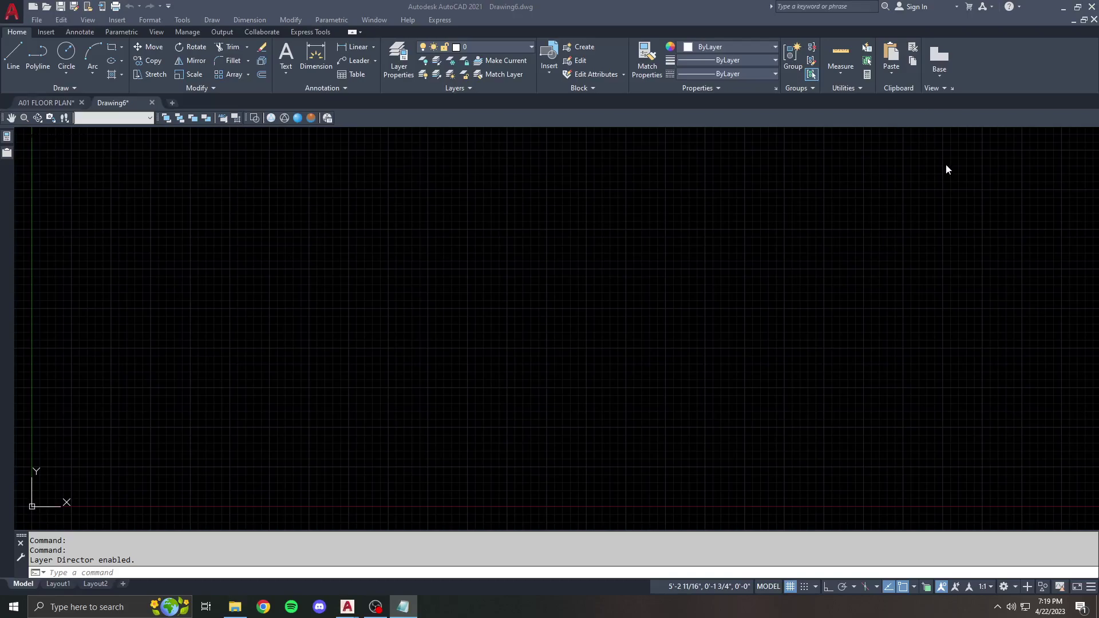
pyautogui.click(39, 20)
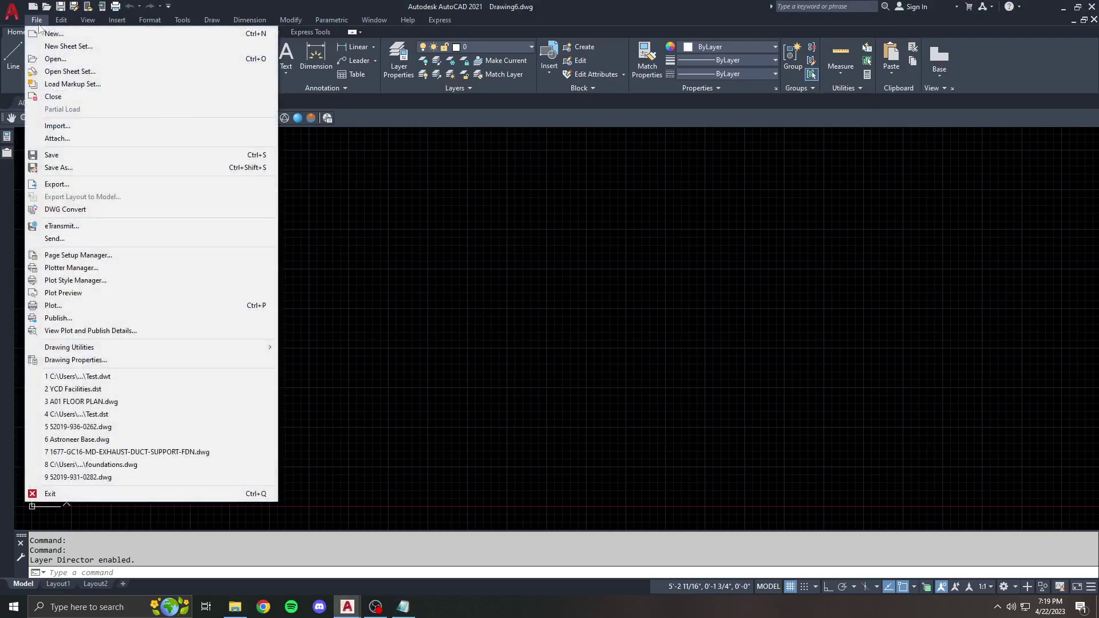
pyautogui.click(44, 33)
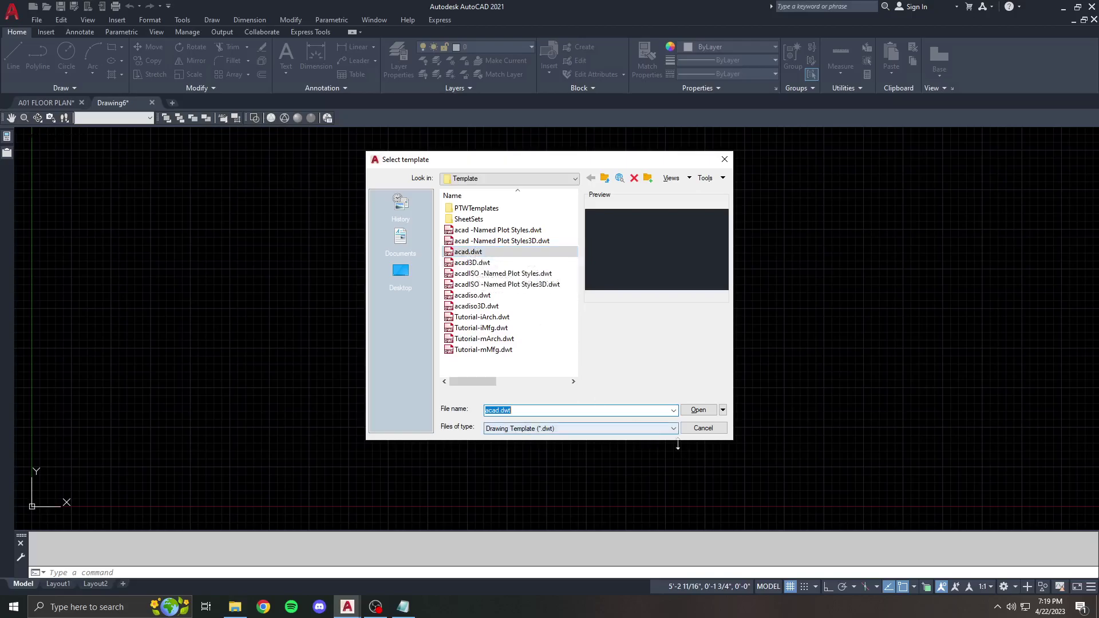
pyautogui.click(699, 411)
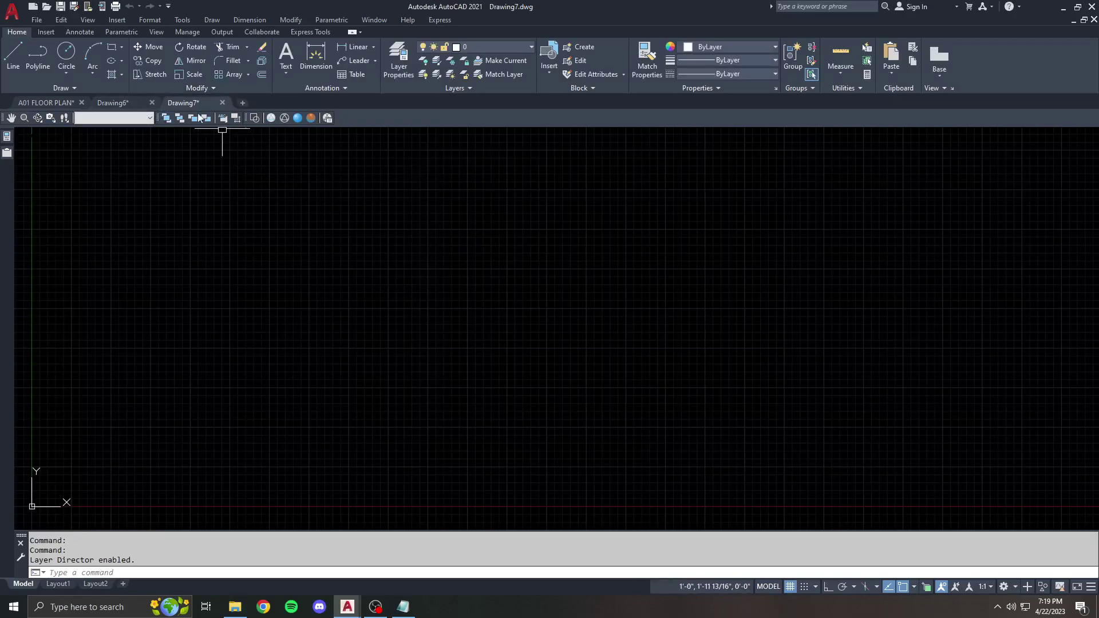
pyautogui.press('Escape')
pyautogui.press('Escape')
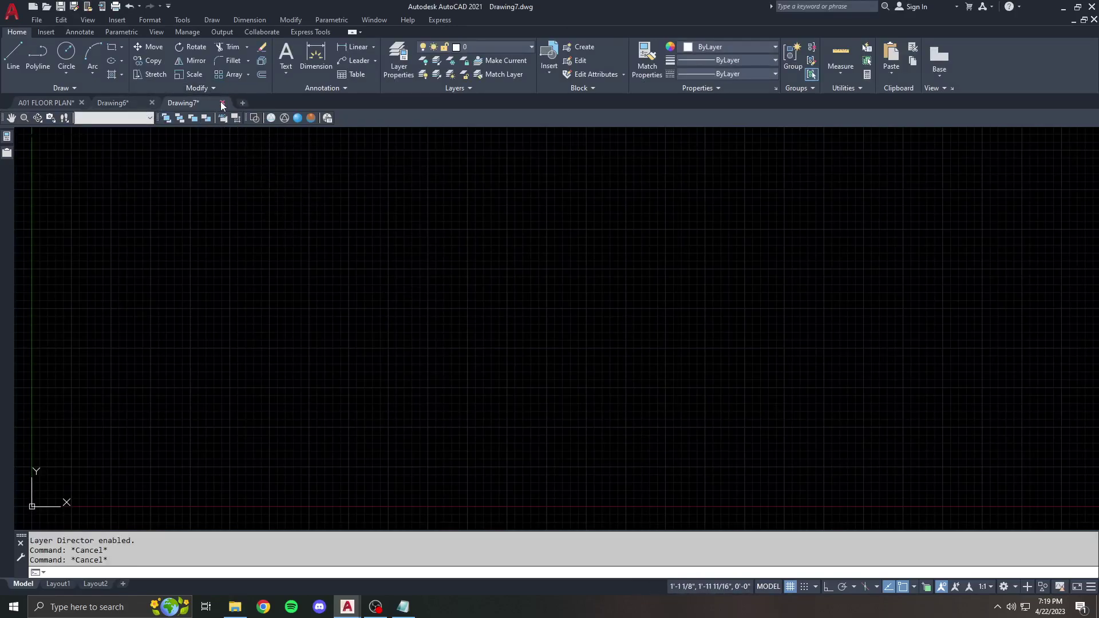
pyautogui.click(222, 103)
pyautogui.click(550, 327)
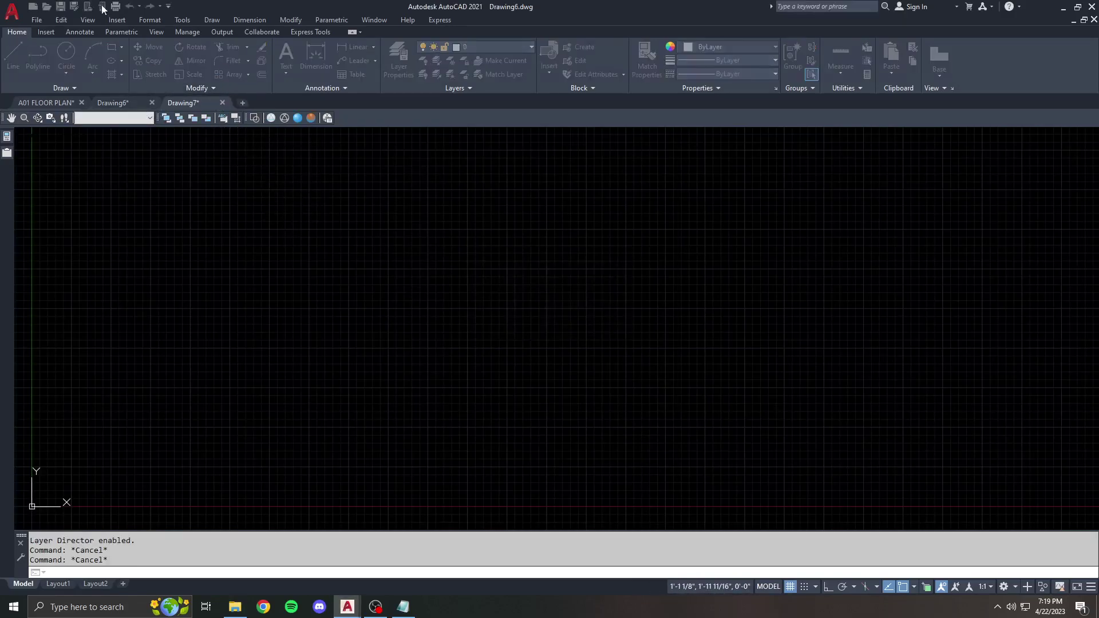
# Start a new blank drawing, Drawing8, from the default acad.dwt template.
pyautogui.click(34, 7)
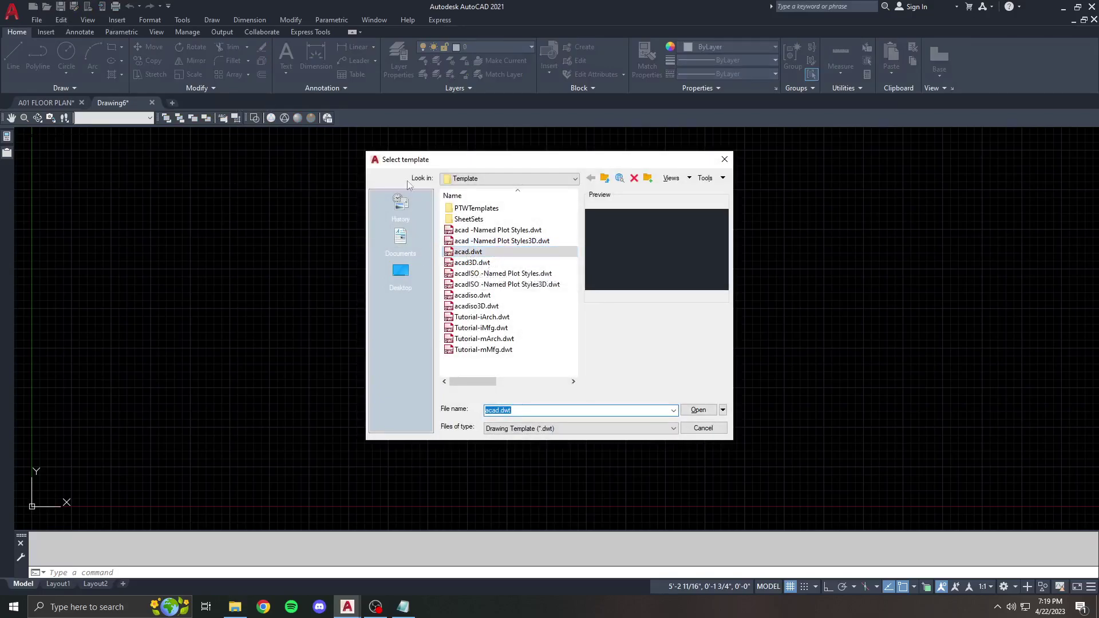
pyautogui.click(686, 411)
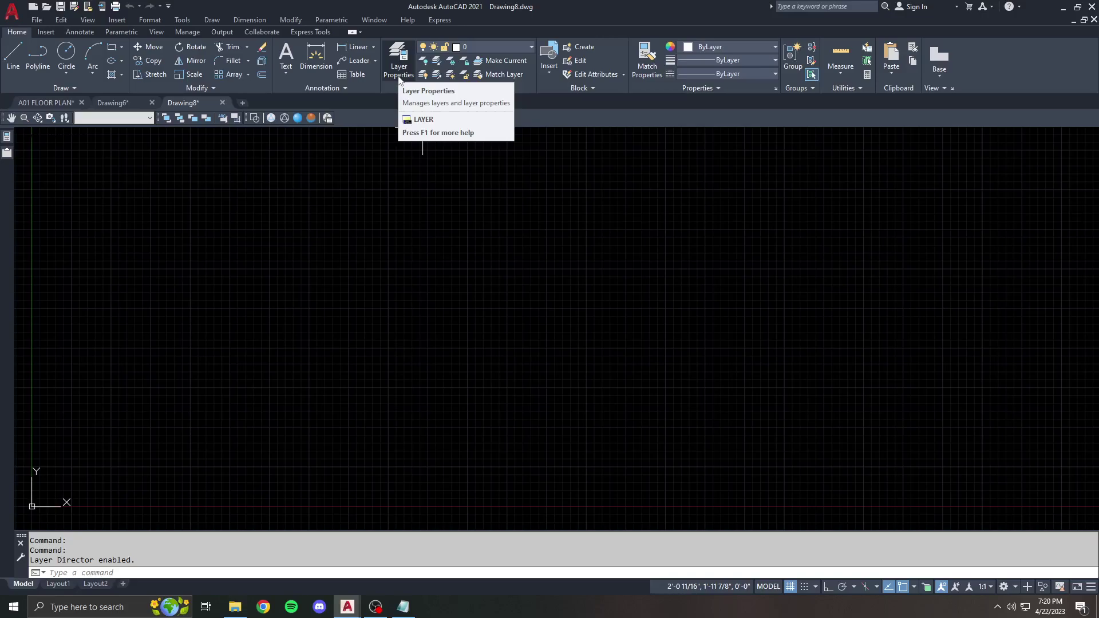
# In Layer Properties, add three new layers: Layer1, Layer2 and Layer3.
pyautogui.click(398, 69)
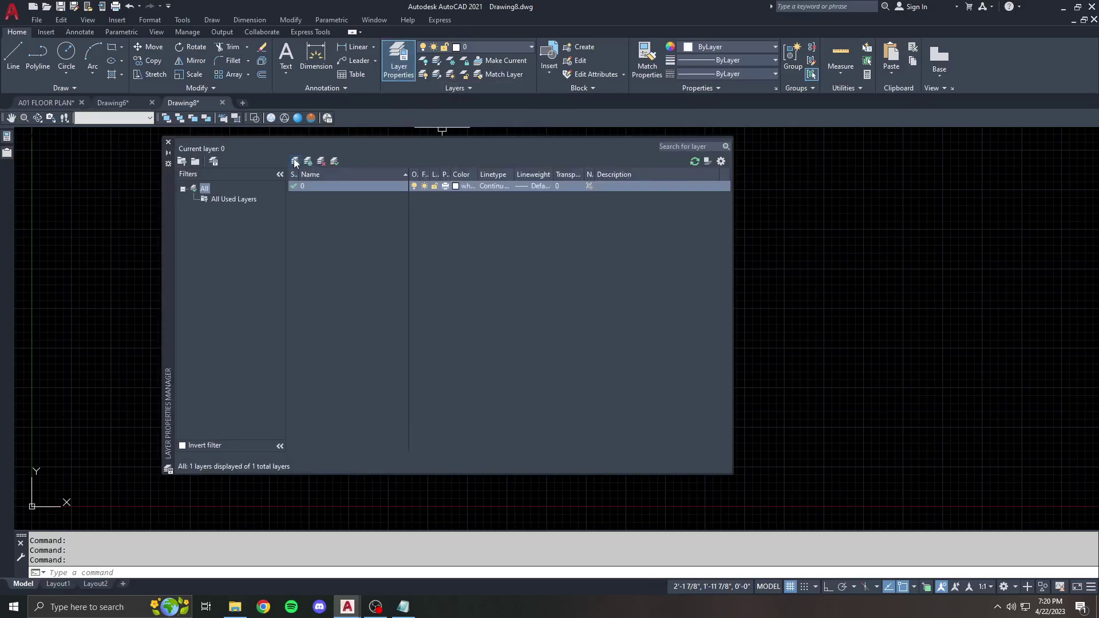
pyautogui.click(294, 161)
pyautogui.click(295, 160)
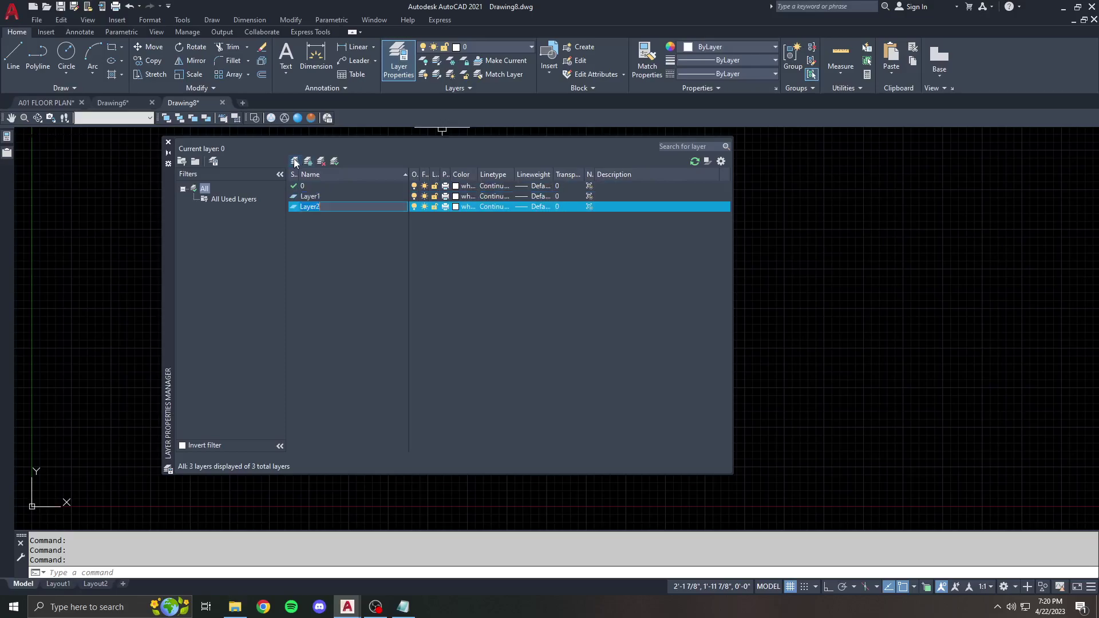
pyautogui.click(295, 160)
# Colour Layer1 red, Layer2 yellow and Layer3 green.
pyautogui.click(461, 196)
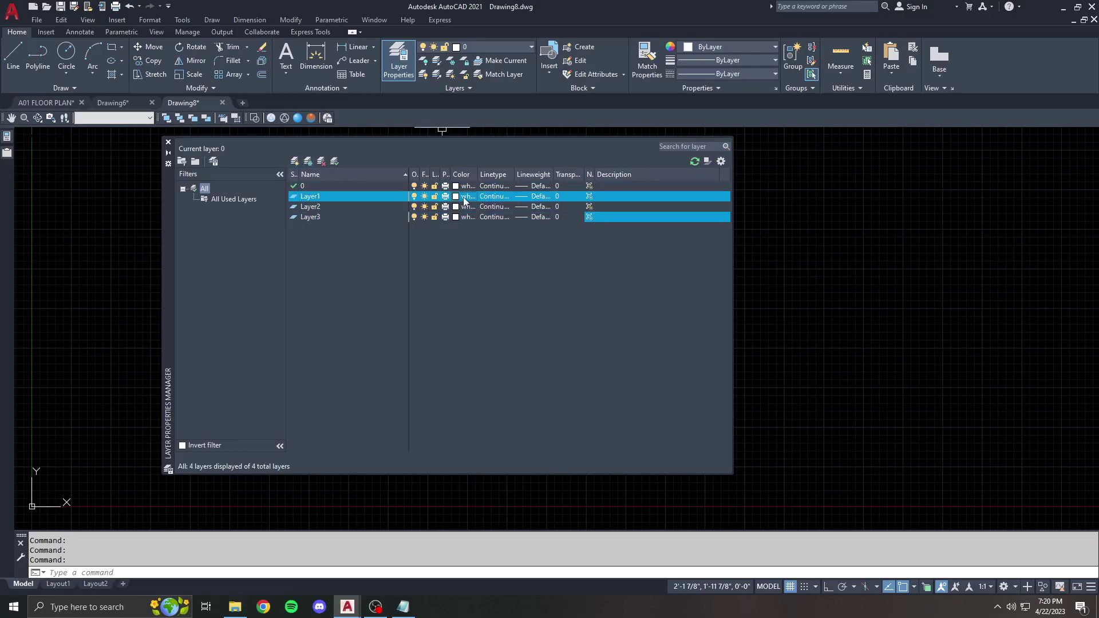
pyautogui.write('red')
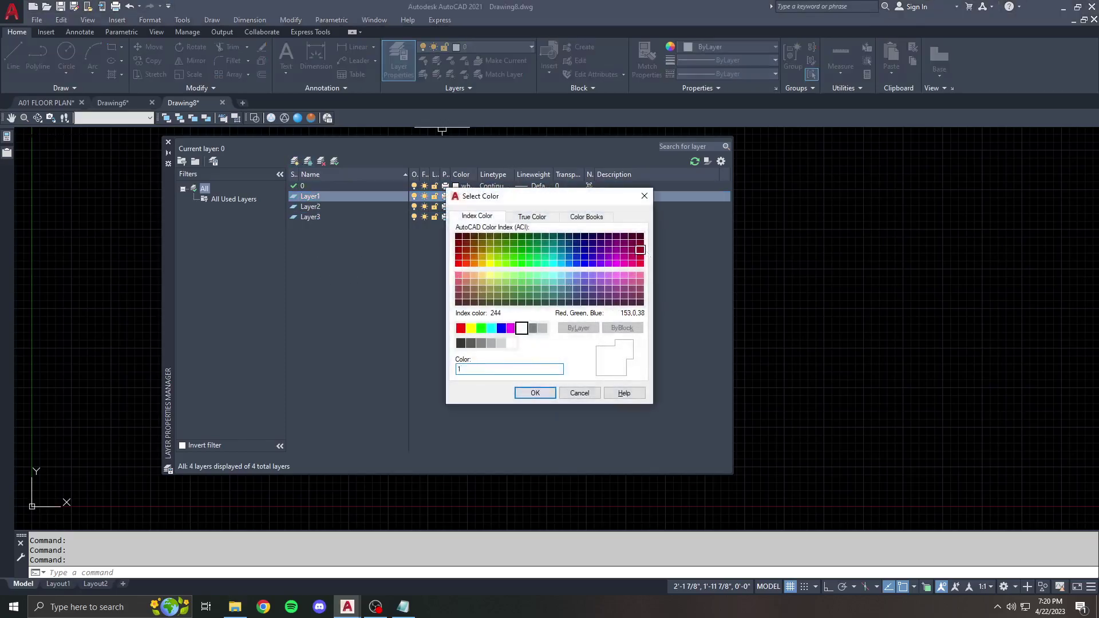
pyautogui.press('Return')
pyautogui.click(459, 207)
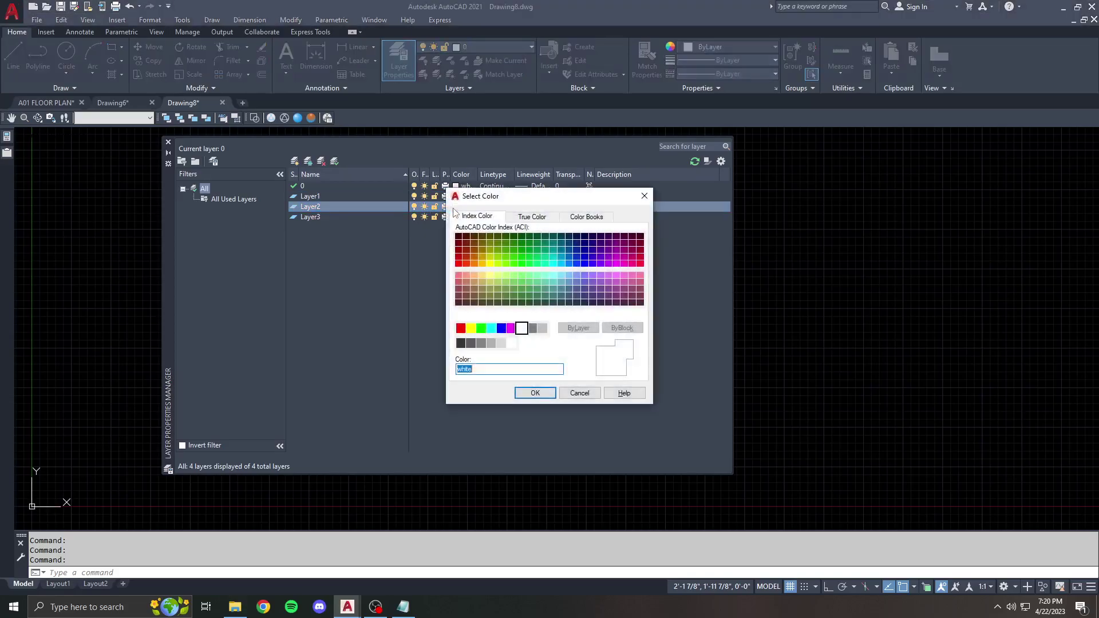
pyautogui.write('yellow')
pyautogui.press('Return')
pyautogui.click(468, 218)
pyautogui.write('green')
pyautogui.press('Return')
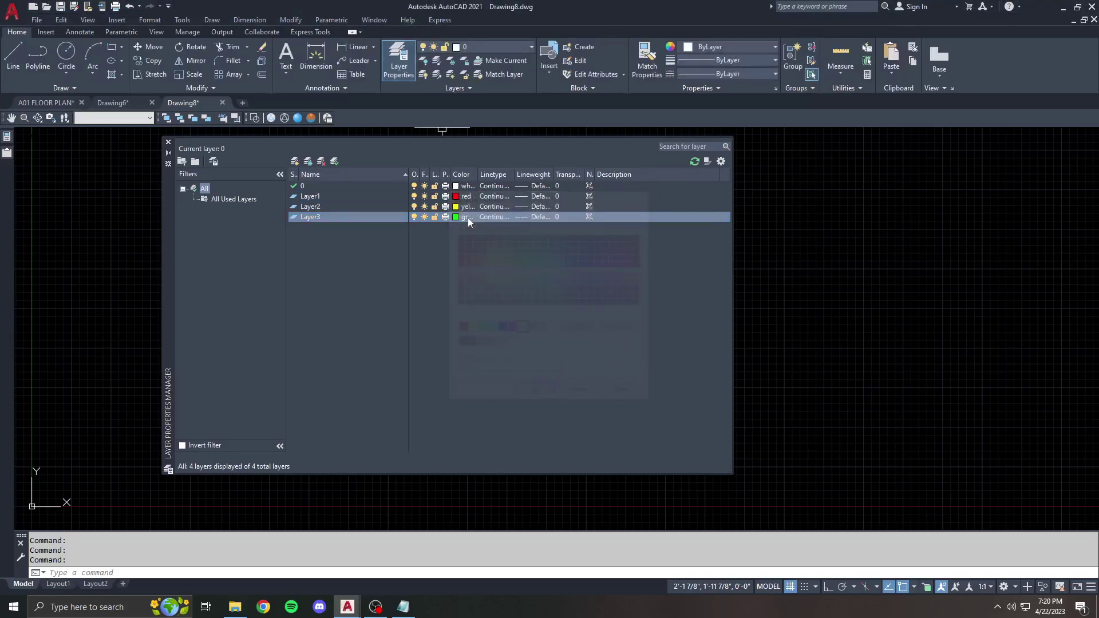
# Save the drawing as an AutoCAD Drawing Template (*.dwt) named Test.
pyautogui.click(168, 143)
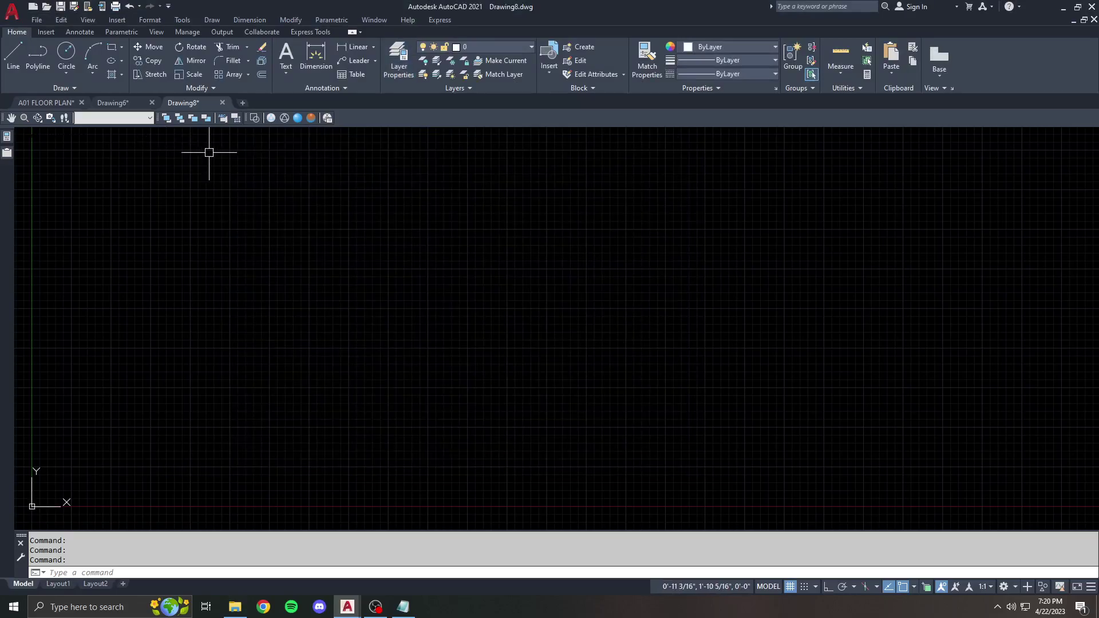
pyautogui.click(37, 20)
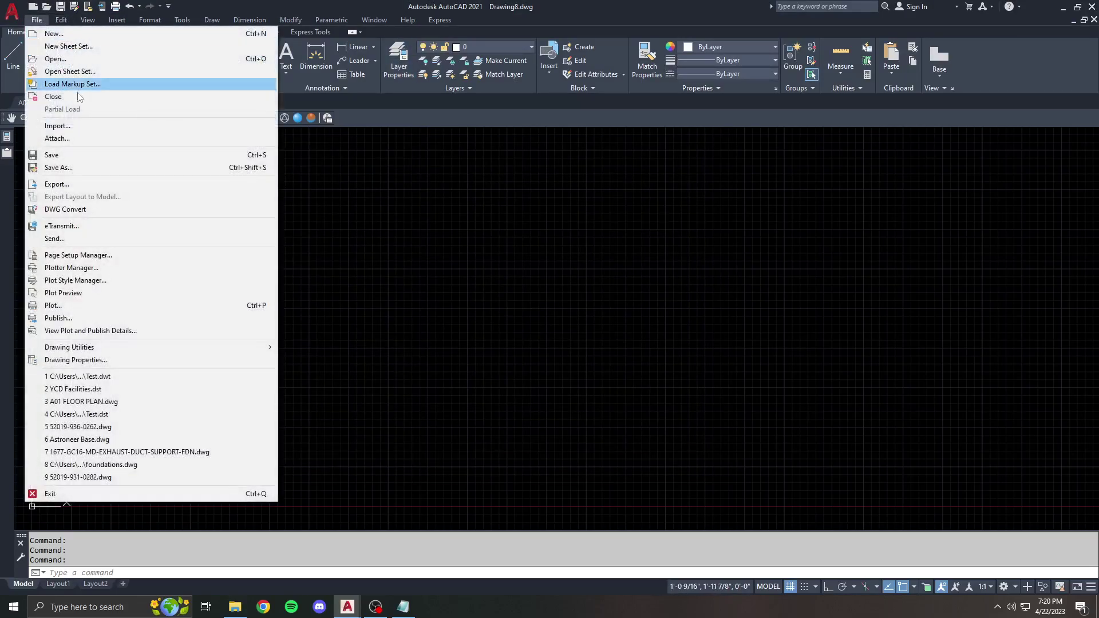
pyautogui.click(58, 167)
pyautogui.click(559, 429)
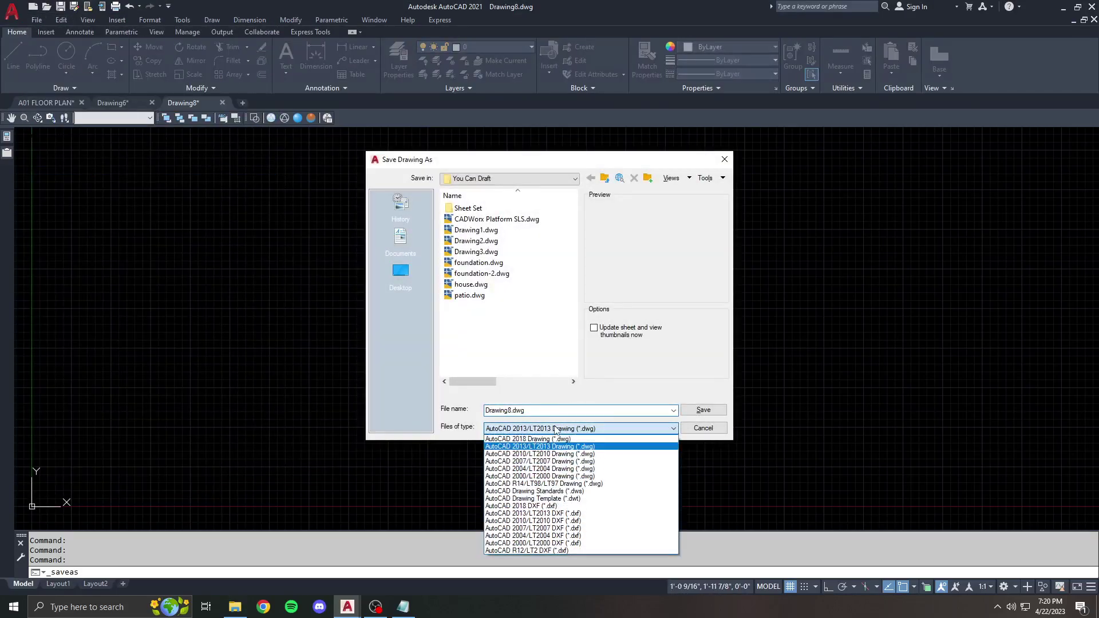
pyautogui.click(529, 498)
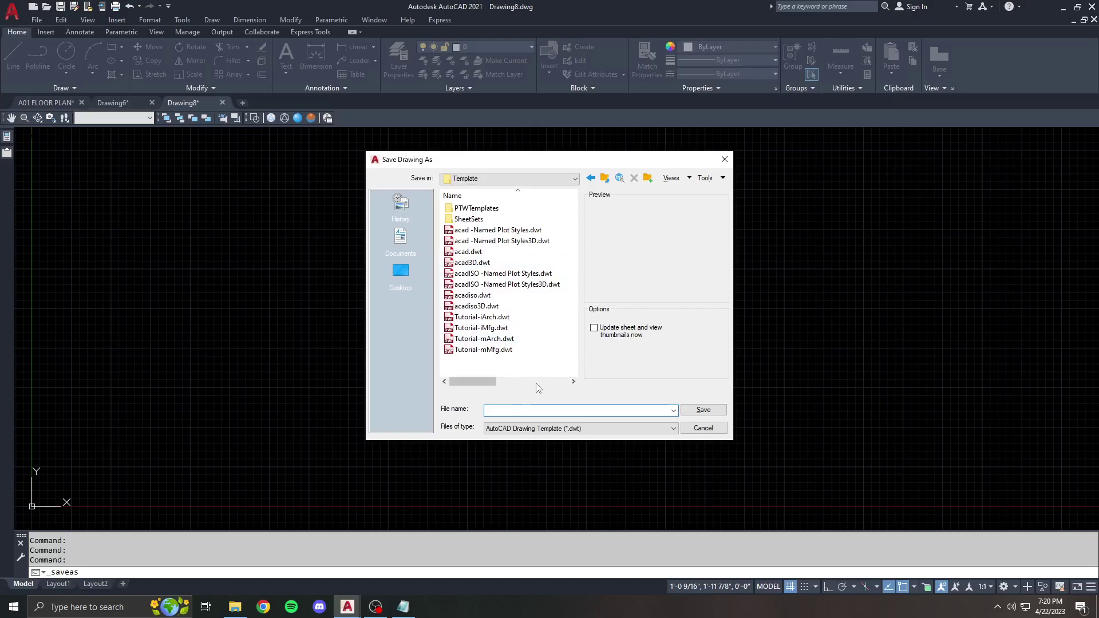
pyautogui.write('Test')
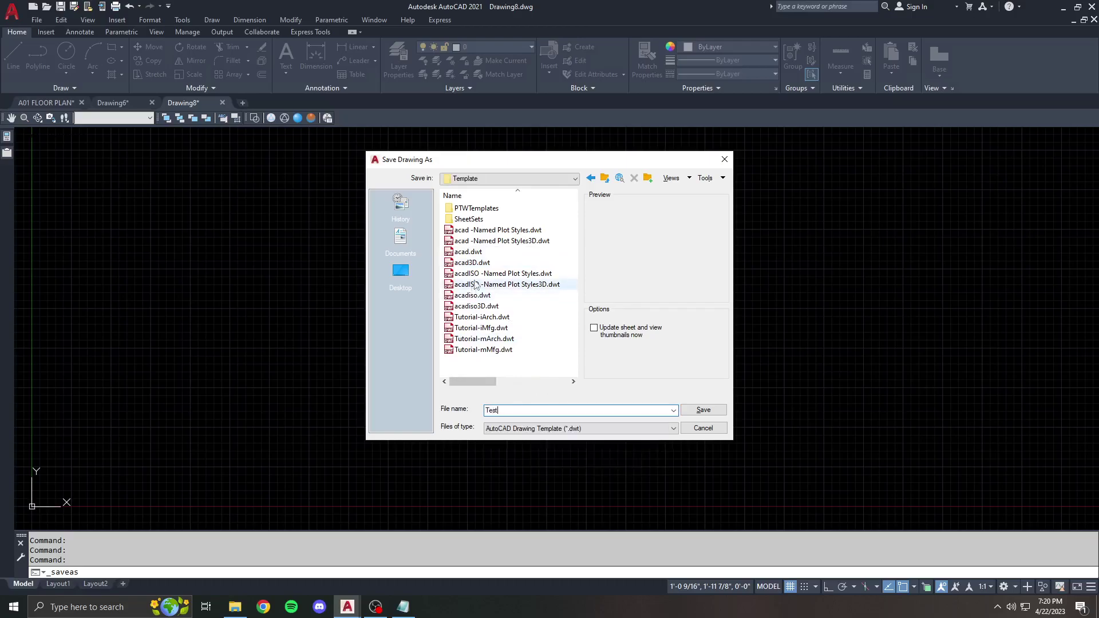
pyautogui.click(690, 411)
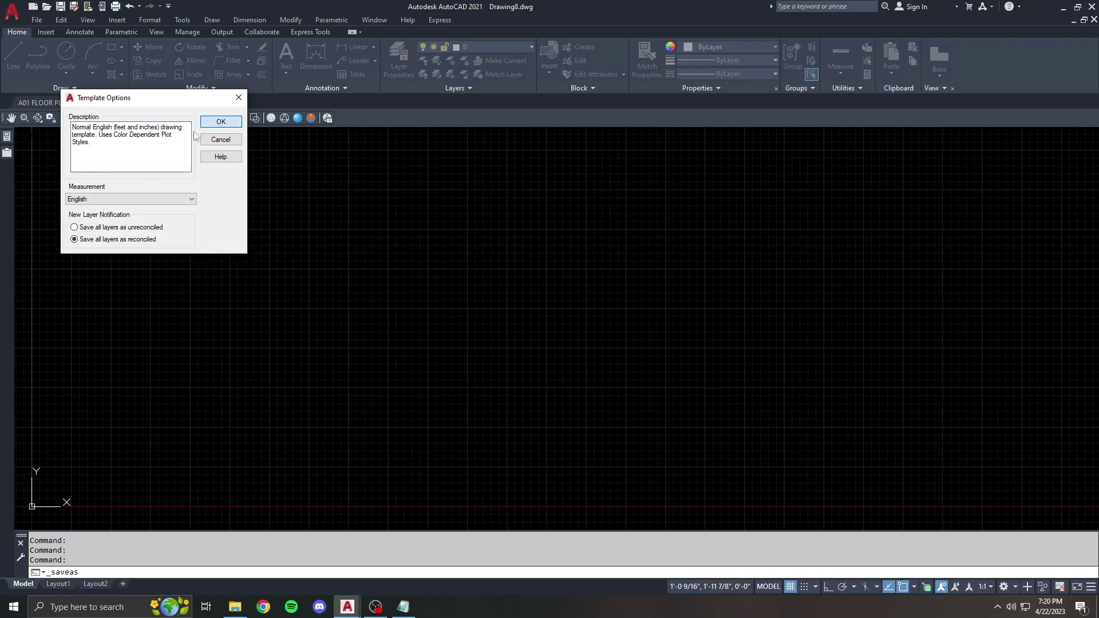
# Accept the template options to finish saving Test.dwt, then check its layer list.
pyautogui.click(126, 152)
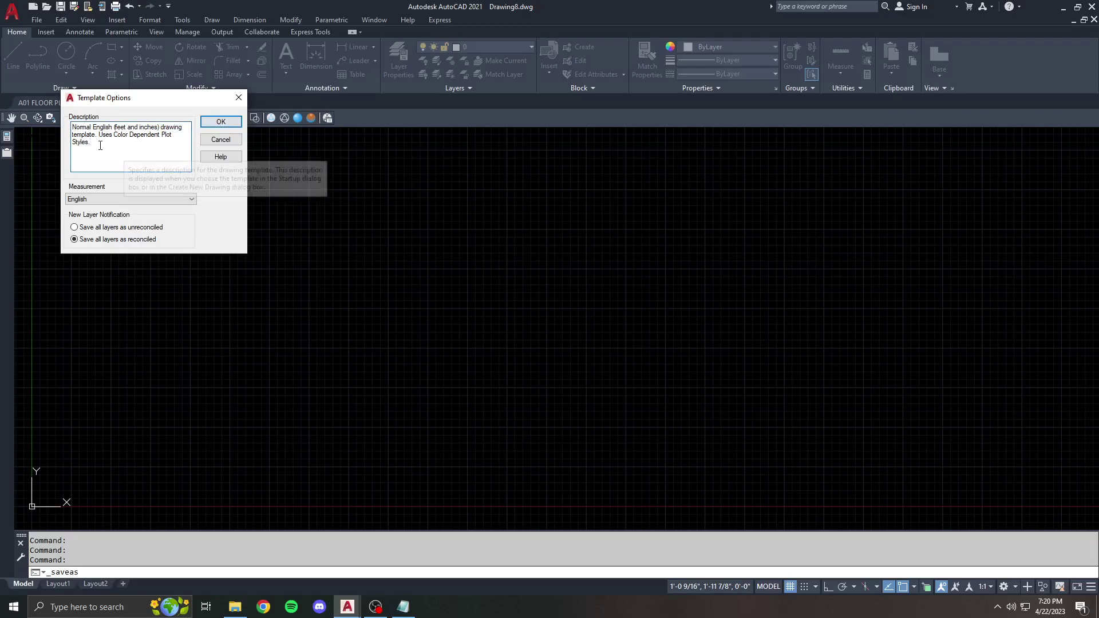
pyautogui.click(212, 126)
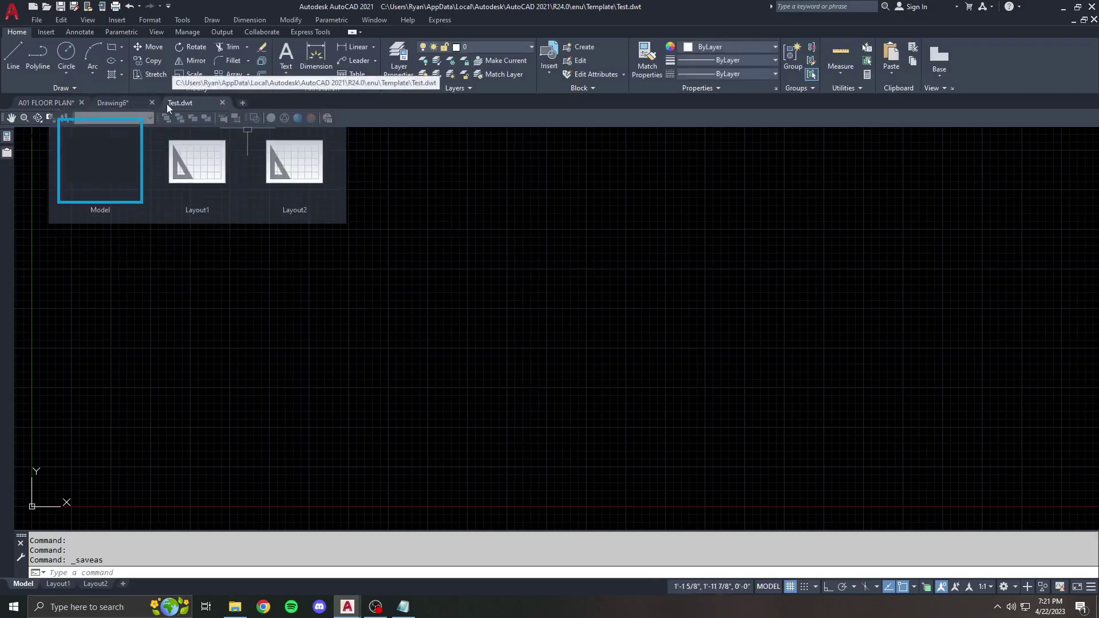
pyautogui.click(482, 46)
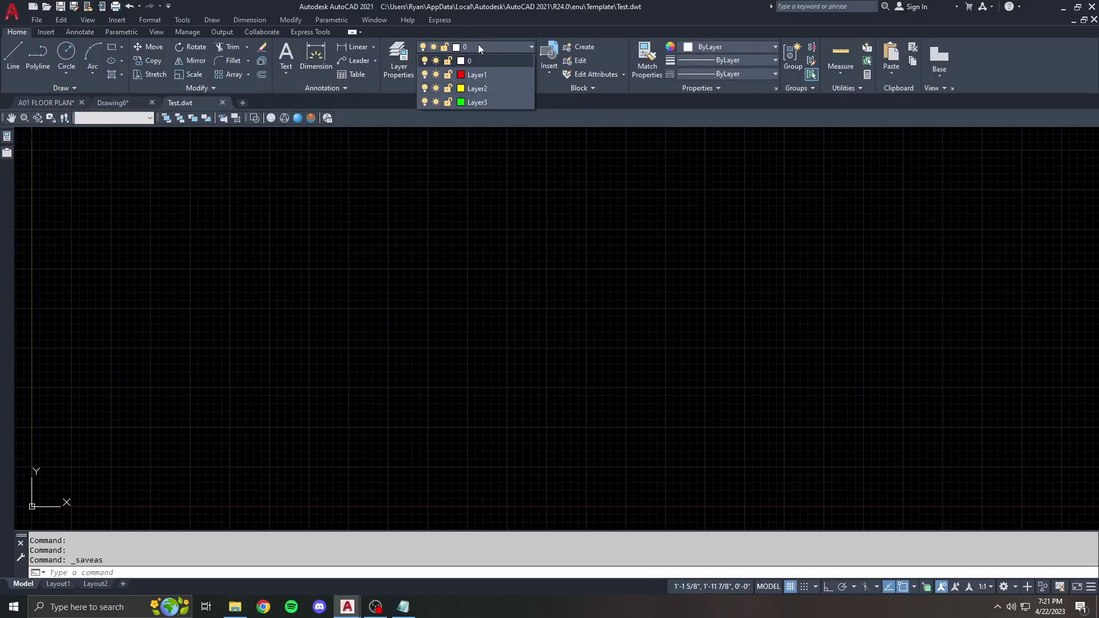
# Close Test.dwt, start Drawing9 from Test.dwt, and confirm it lists Layer1, Layer2 and Layer3.
pyautogui.click(221, 103)
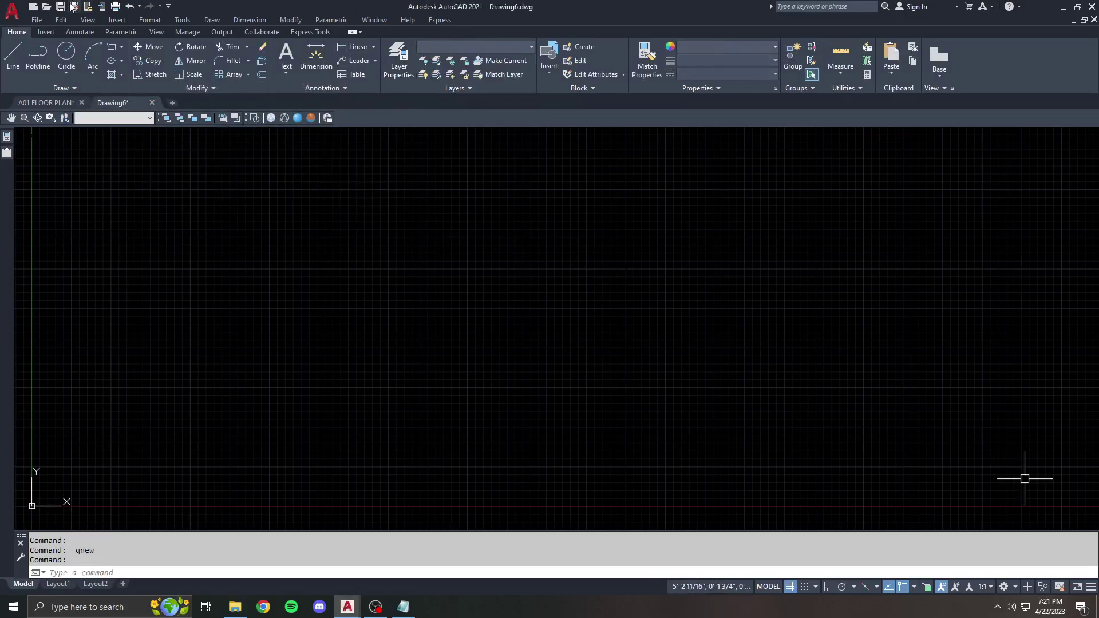
pyautogui.click(37, 20)
pyautogui.click(45, 27)
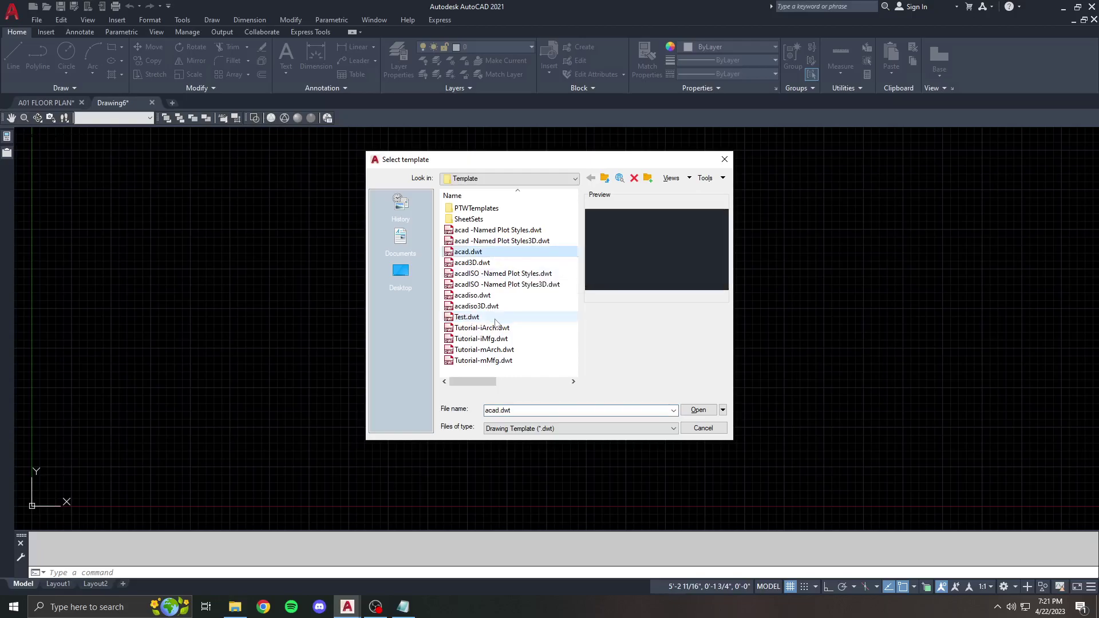
pyautogui.doubleClick(497, 318)
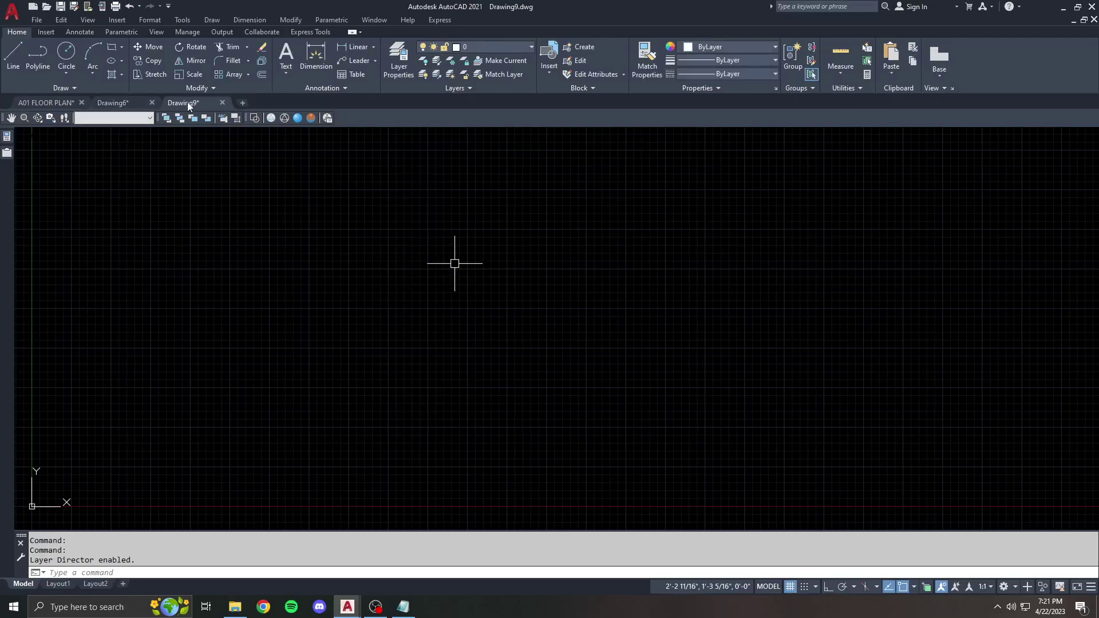
pyautogui.moveTo(193, 104)
pyautogui.click(511, 47)
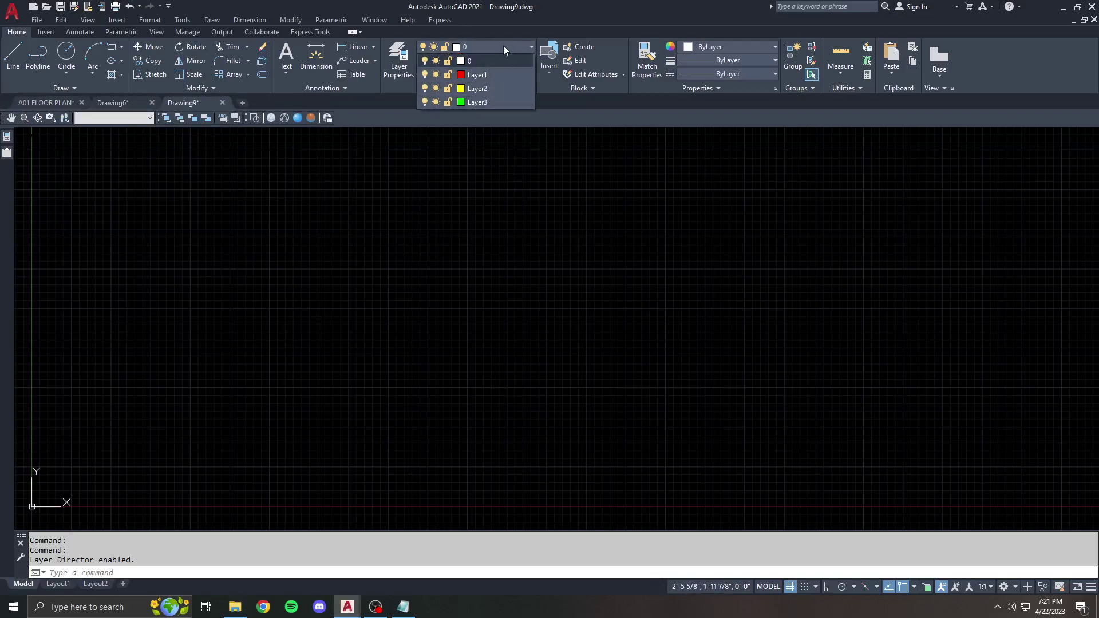
pyautogui.click(503, 48)
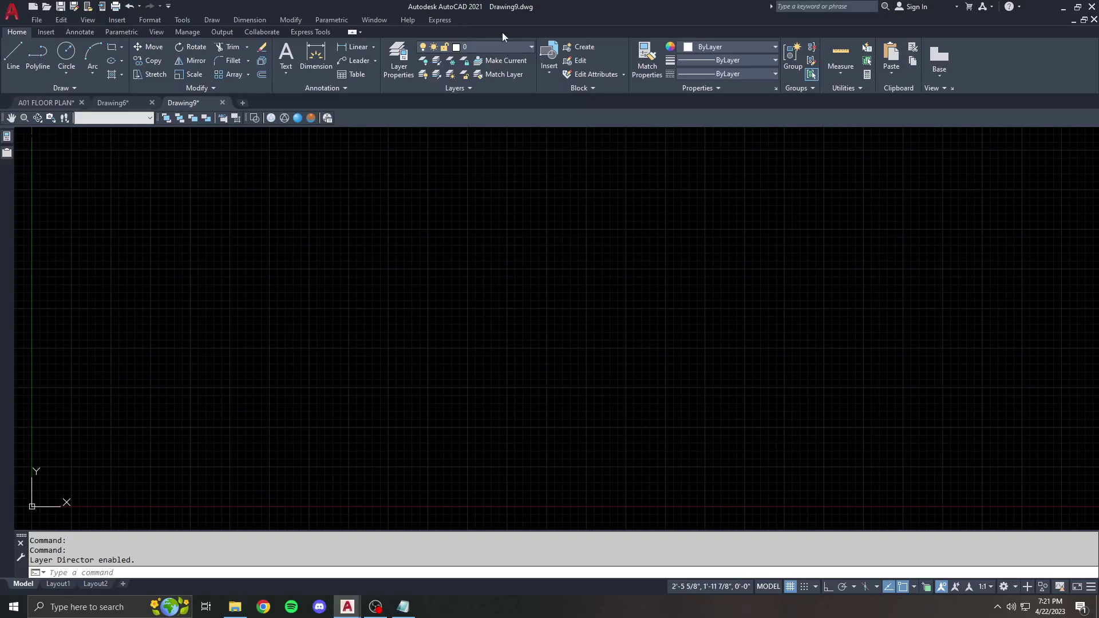
pyautogui.click(32, 7)
pyautogui.doubleClick(454, 252)
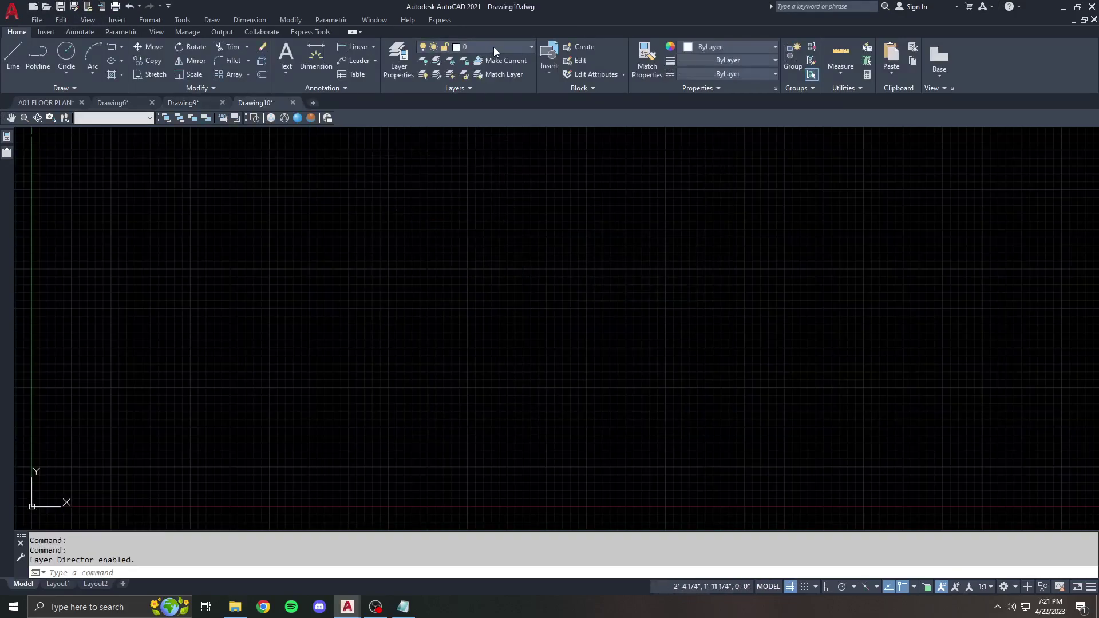
pyautogui.click(493, 47)
pyautogui.click(487, 43)
pyautogui.click(292, 103)
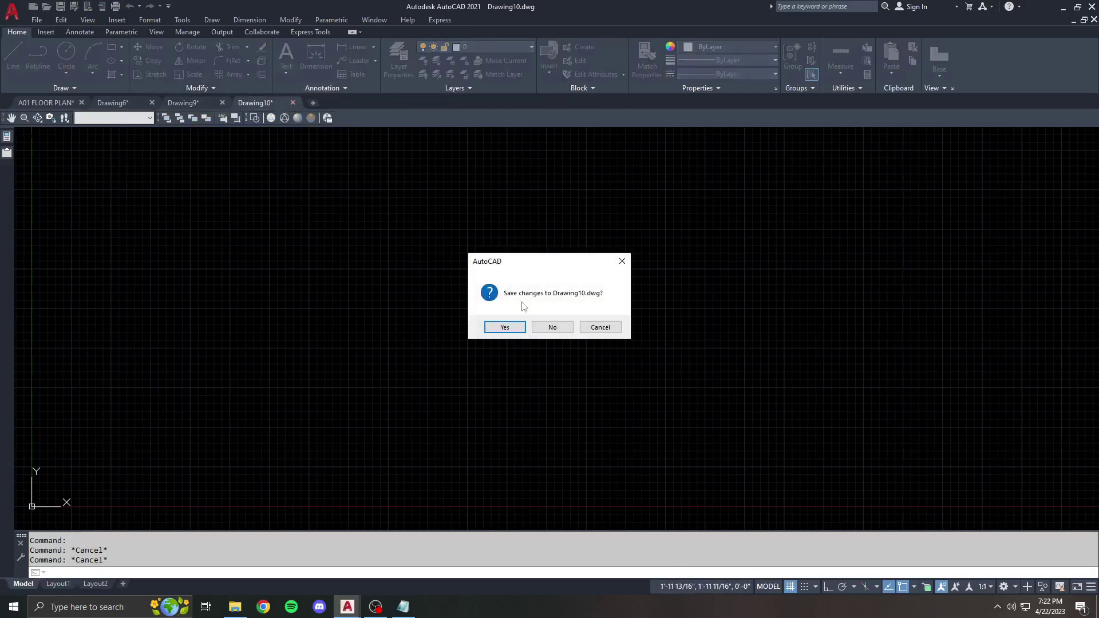
pyautogui.click(551, 324)
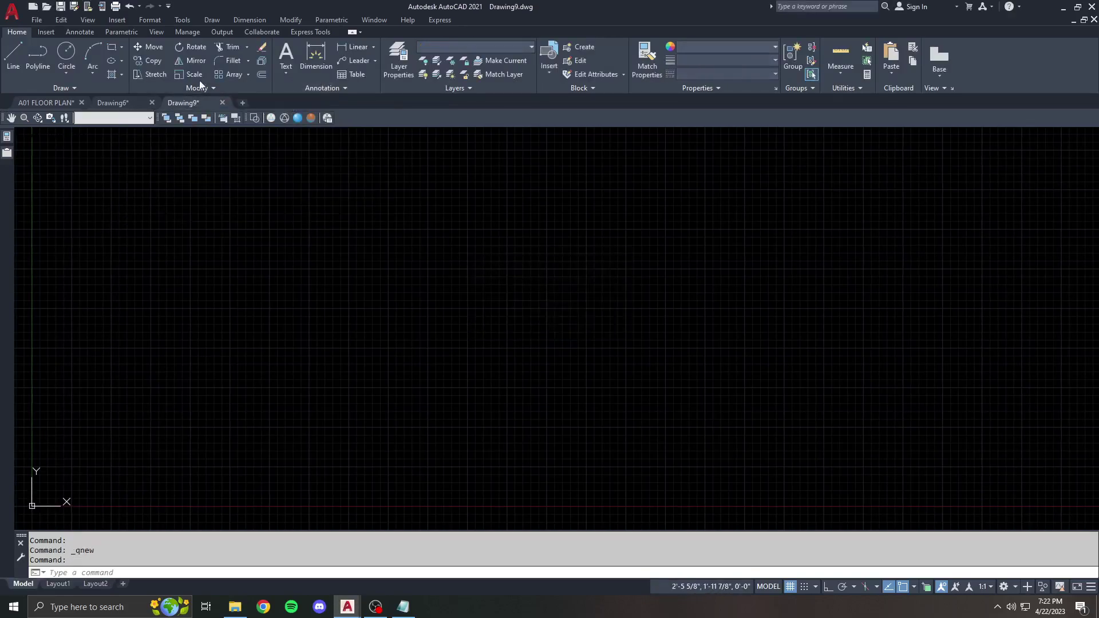
pyautogui.click(222, 102)
pyautogui.click(599, 329)
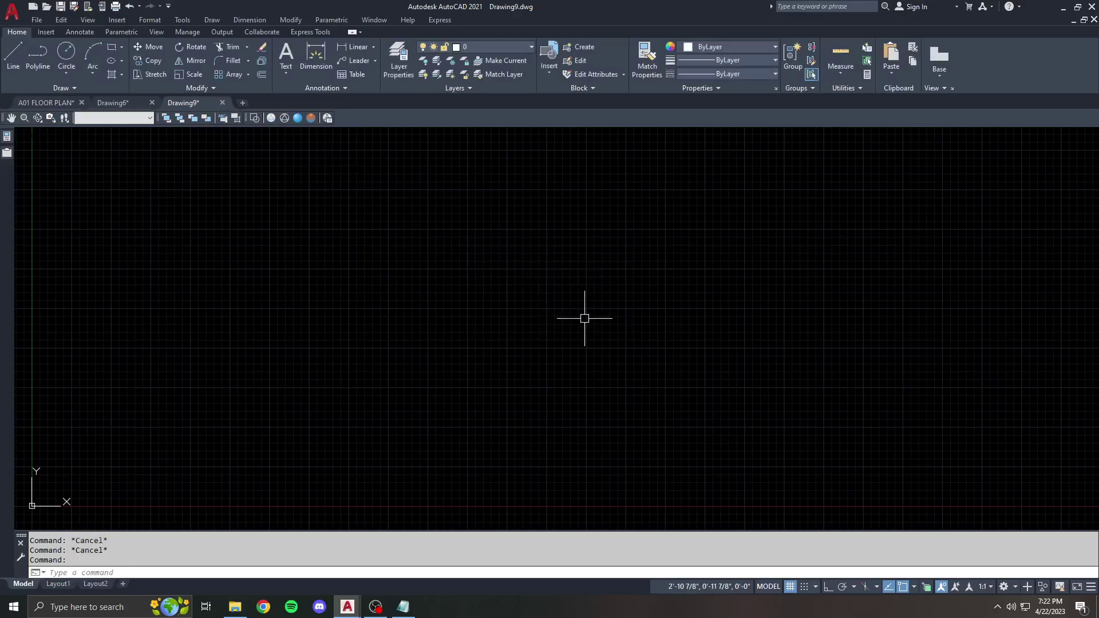
pyautogui.write('st')
pyautogui.press('Return')
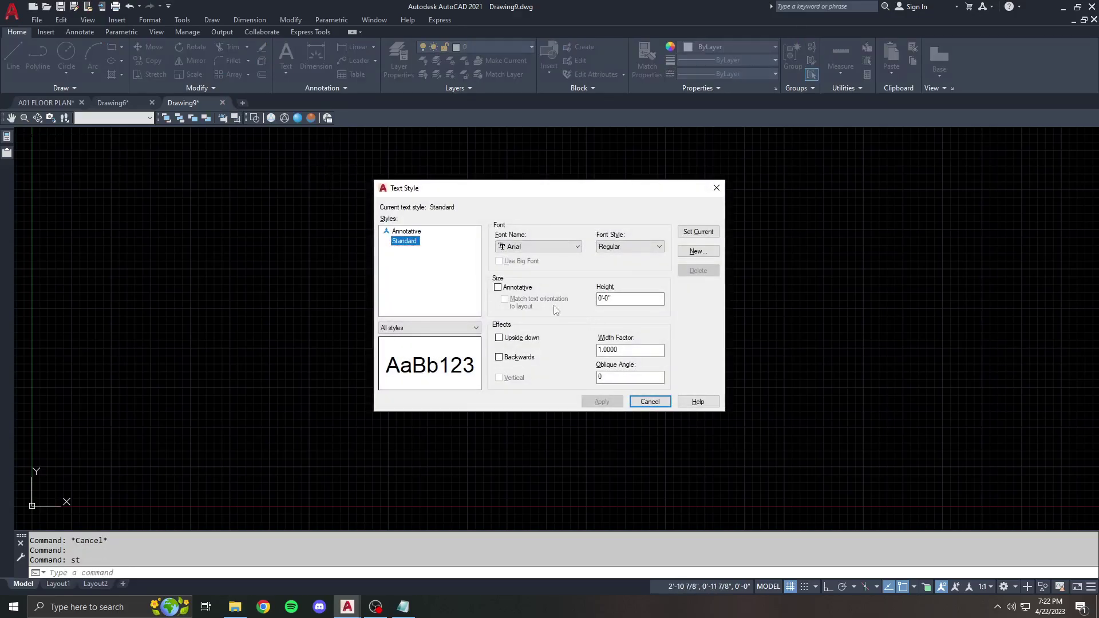
pyautogui.press('Escape')
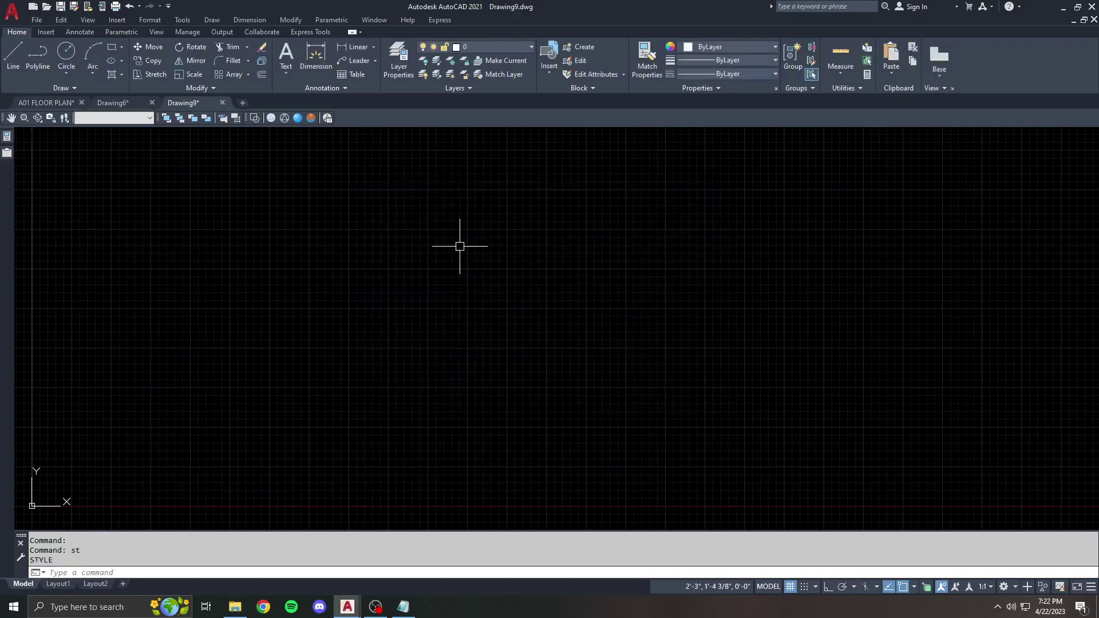
pyautogui.write('d')
pyautogui.press('Return')
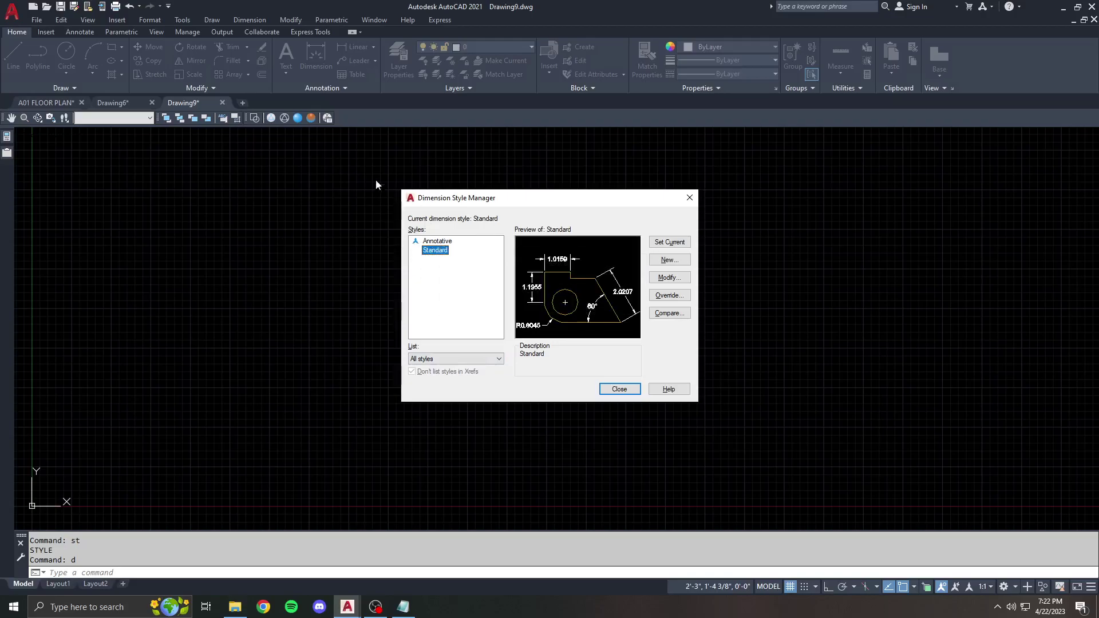
pyautogui.press('Escape')
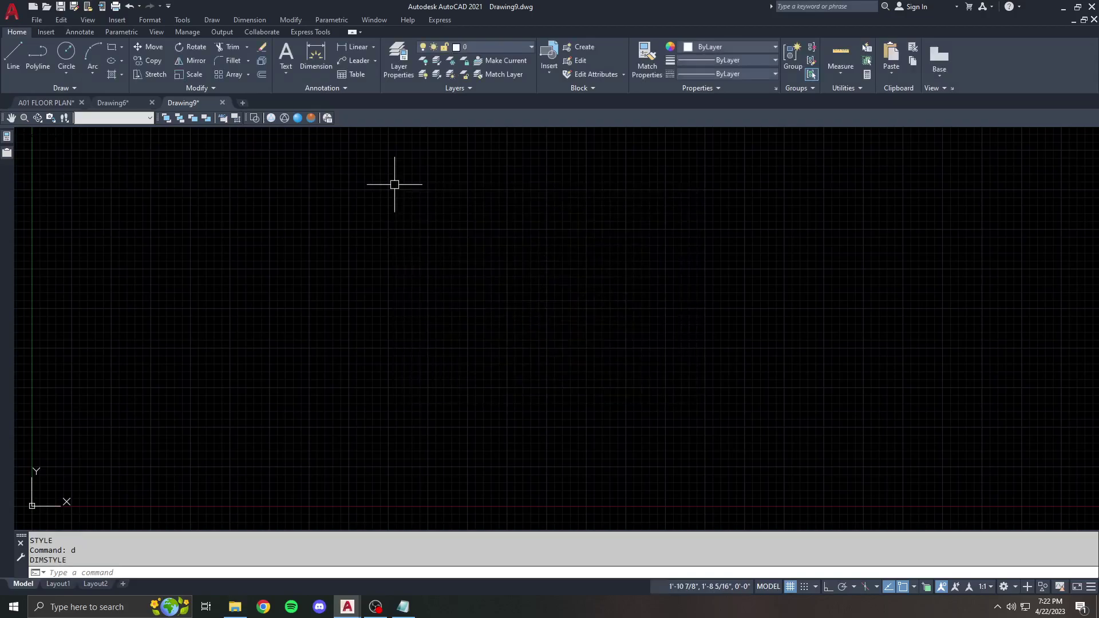
pyautogui.write('mls')
pyautogui.press('Return')
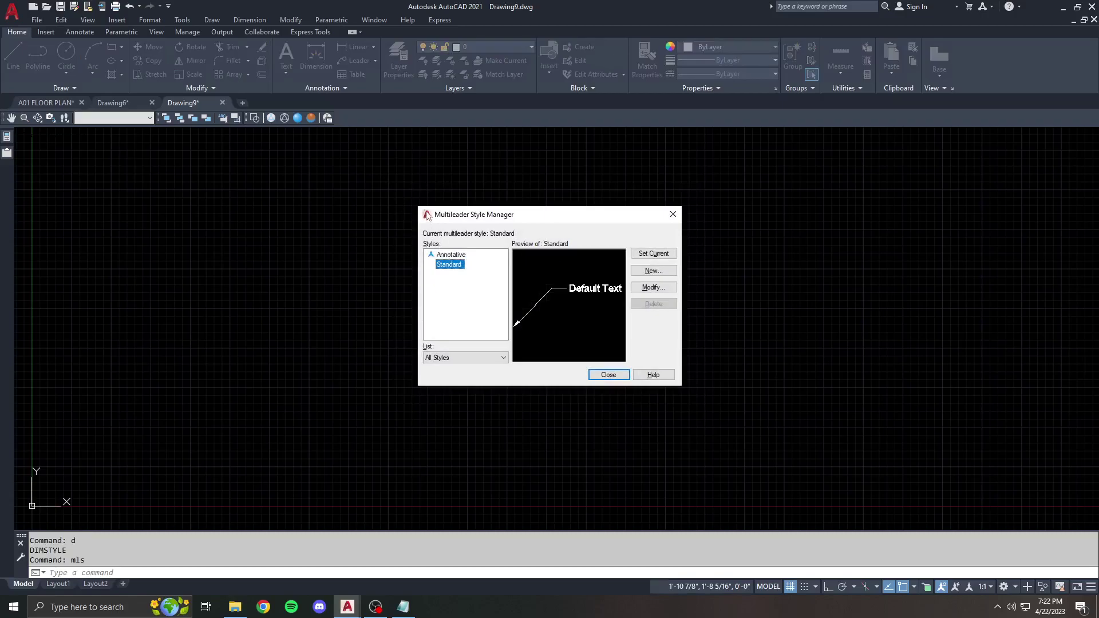
pyautogui.press('Escape')
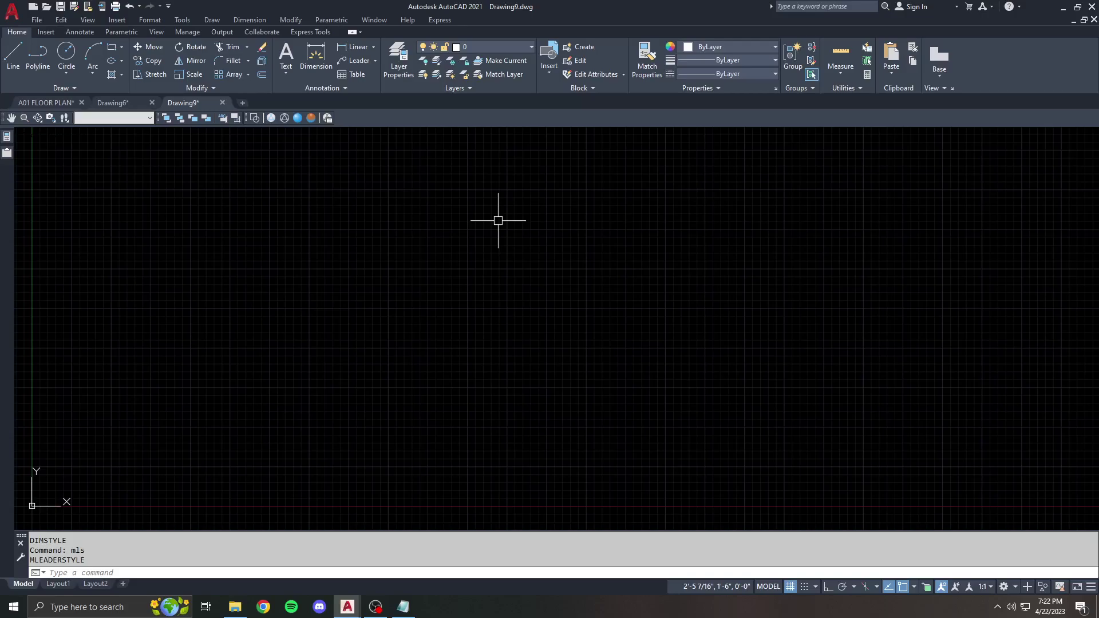
# Run ISOLINES at the command line and change its value from 0 to 4.
pyautogui.write('isolines')
pyautogui.press('Return')
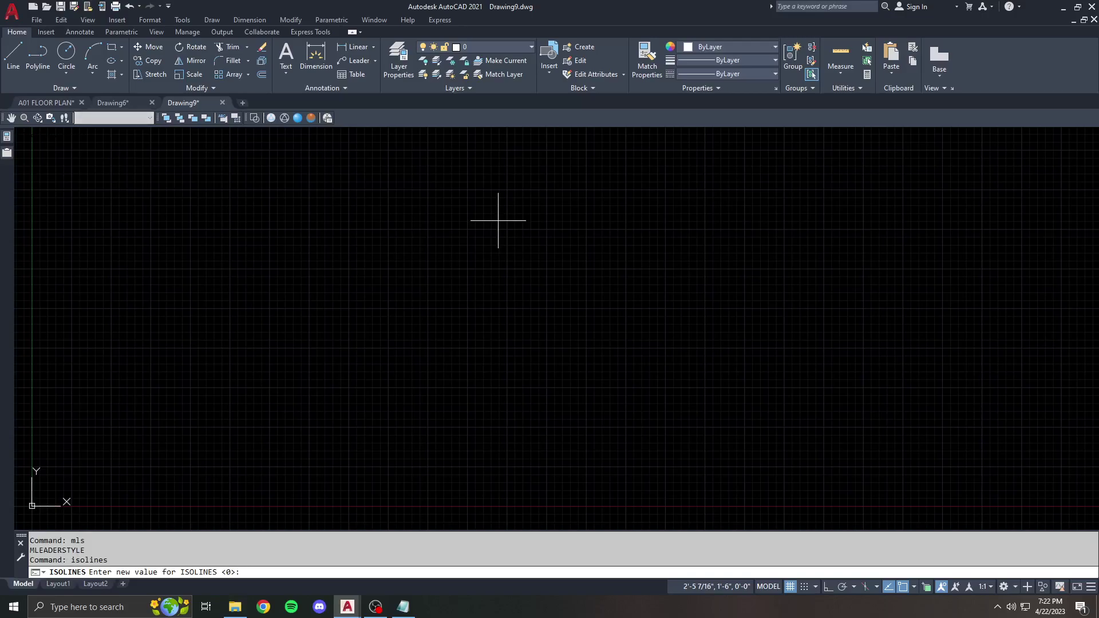
pyautogui.write('4')
pyautogui.press('Return')
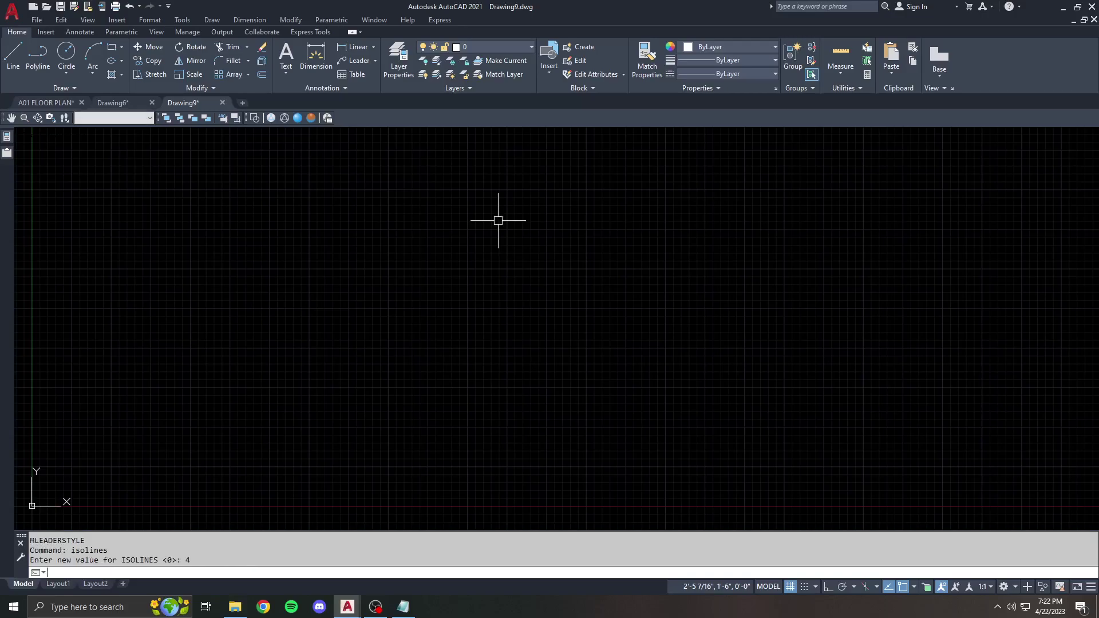
pyautogui.write('appload')
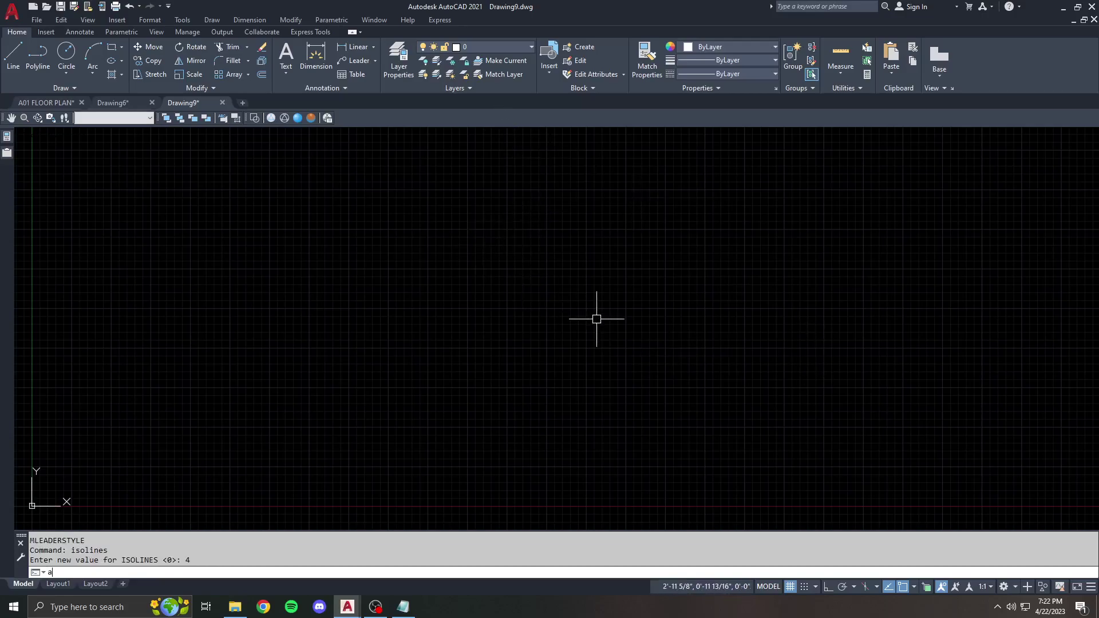
pyautogui.press('Return')
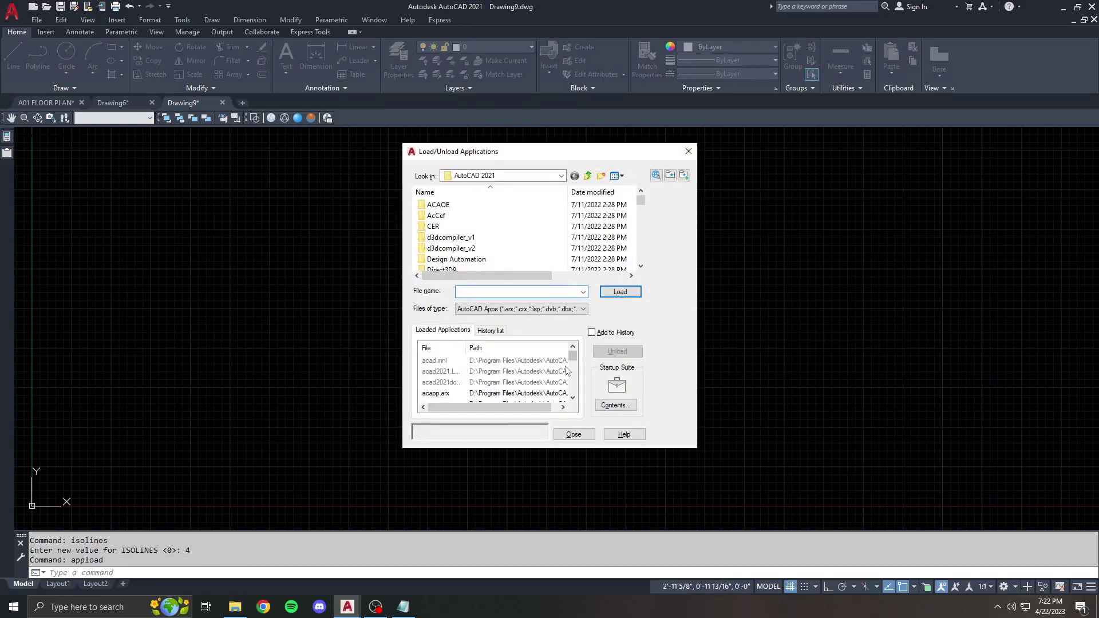
pyautogui.scroll(-5, 554, 375)
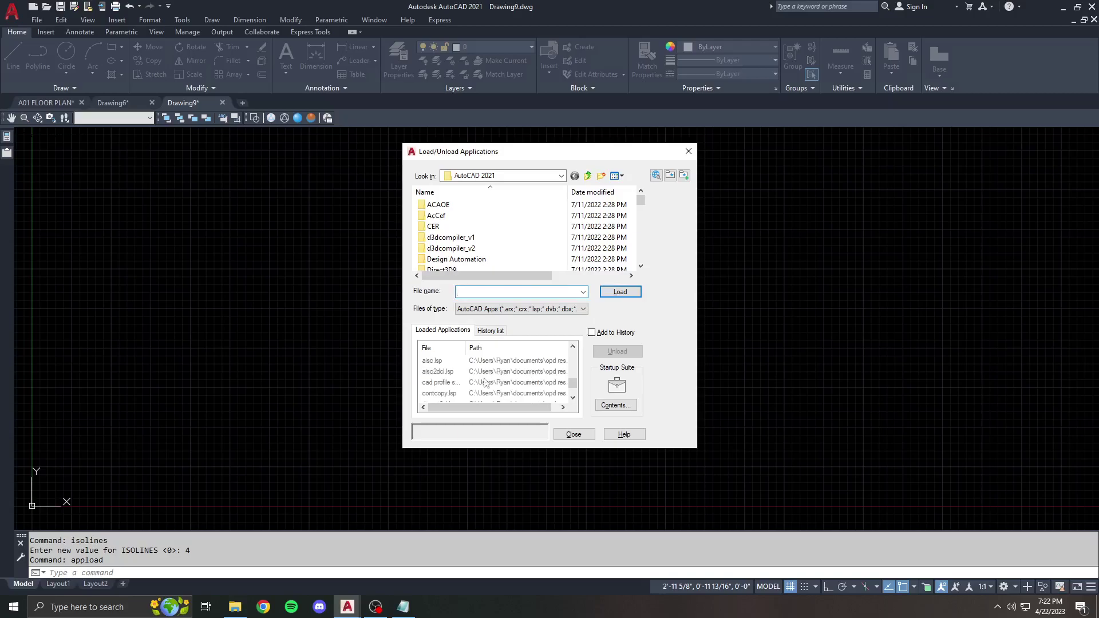
pyautogui.click(616, 404)
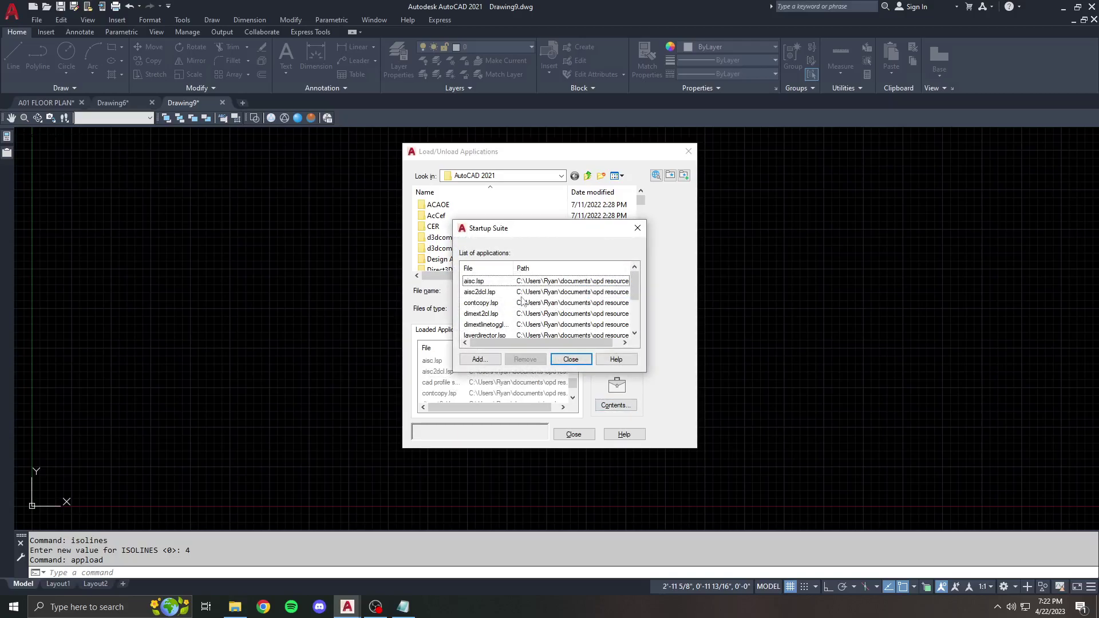
pyautogui.click(489, 303)
pyautogui.scroll(-3, 543, 315)
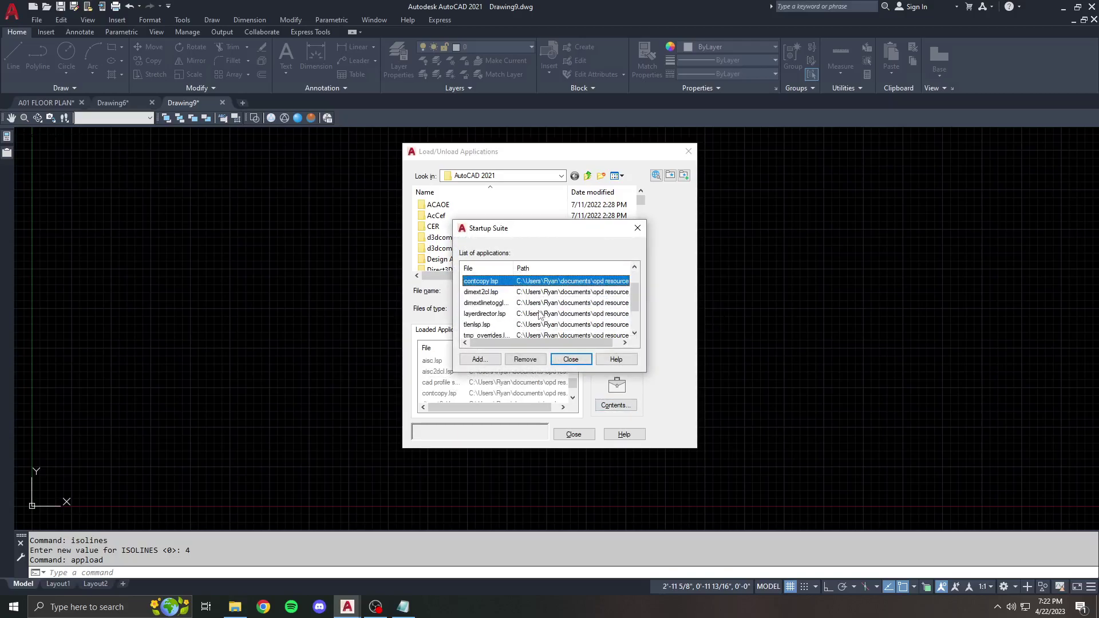
pyautogui.click(571, 359)
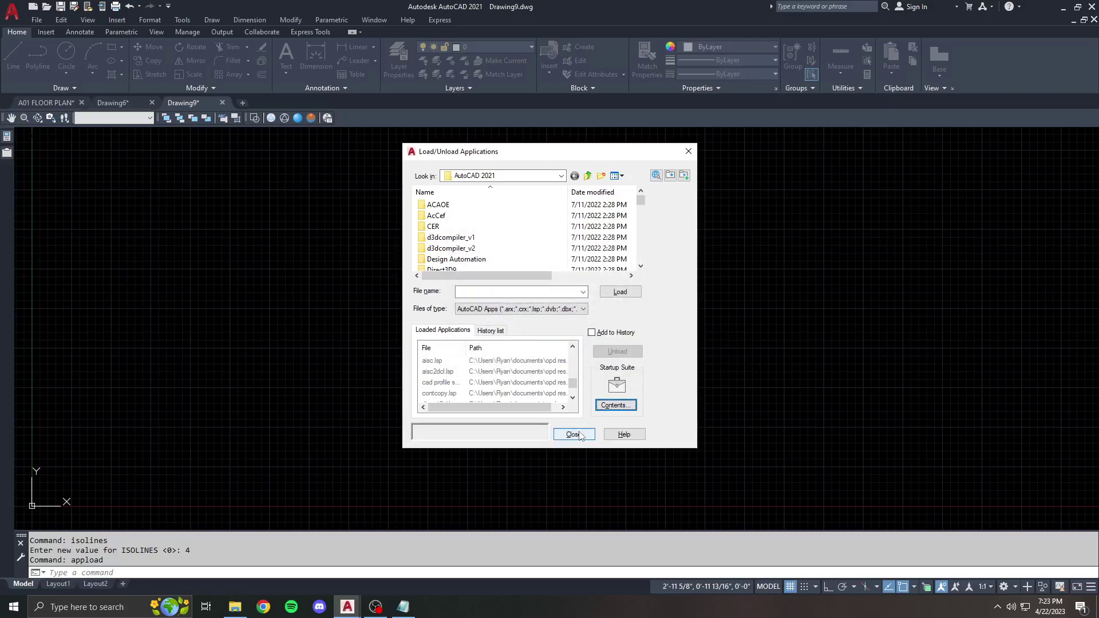
pyautogui.click(574, 435)
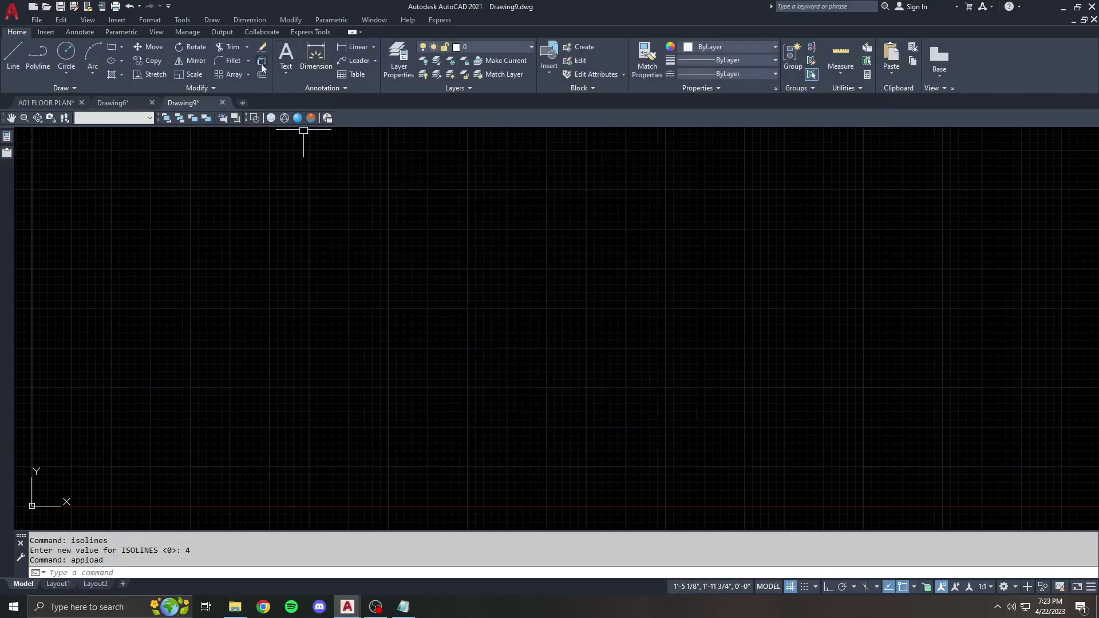
# Quit AutoCAD discarding changes to all open drawings, relaunch it, and start from Test.dwt.
pyautogui.click(1093, 6)
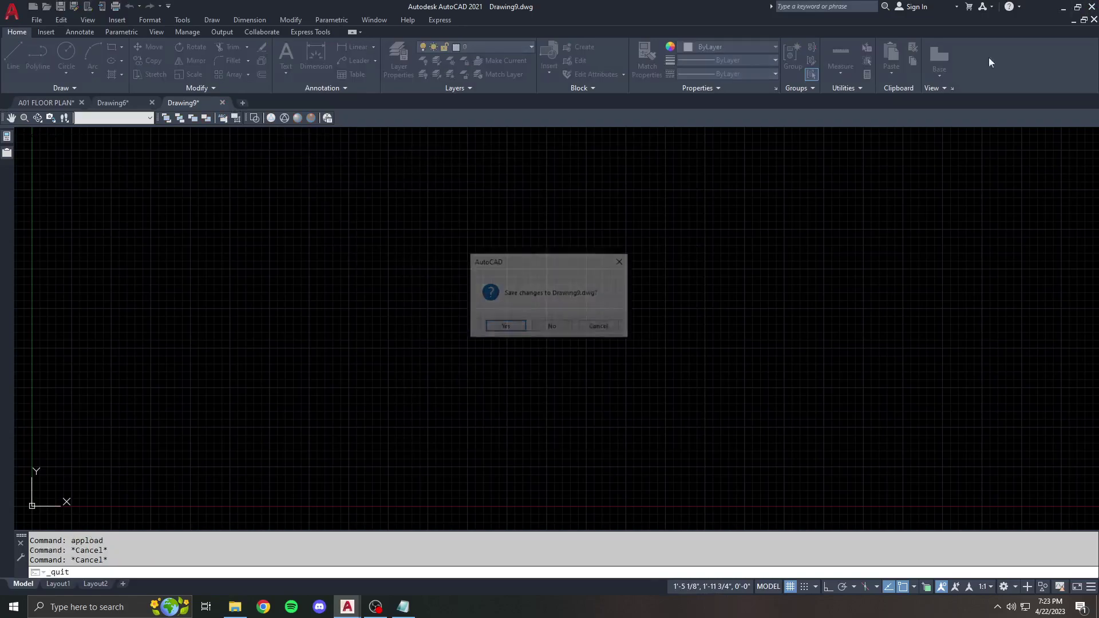
pyautogui.click(564, 330)
pyautogui.click(573, 325)
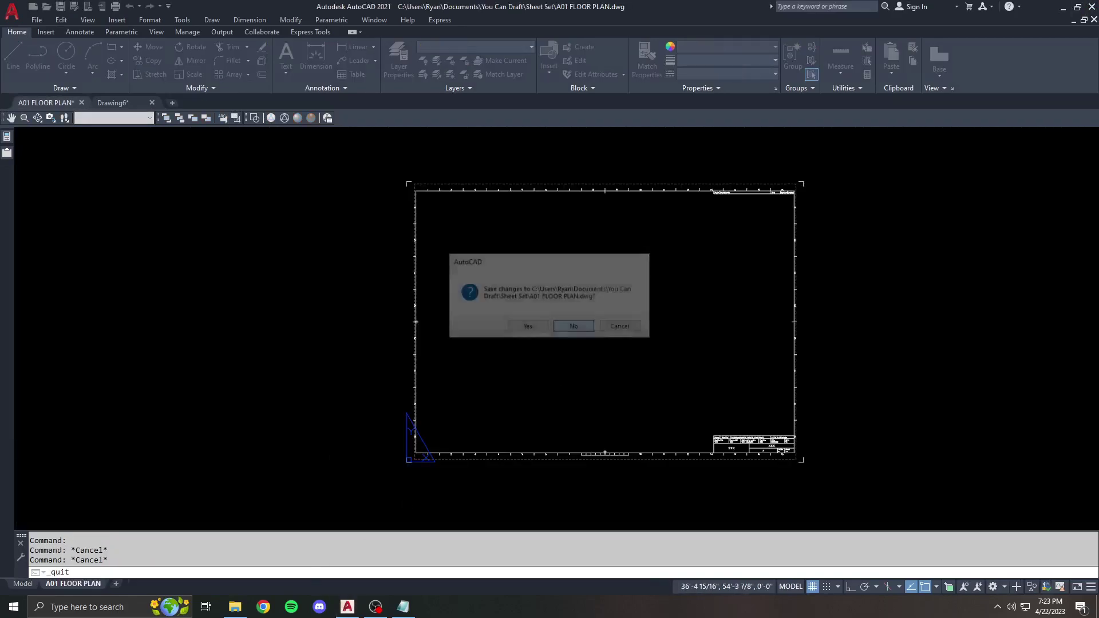
pyautogui.click(555, 327)
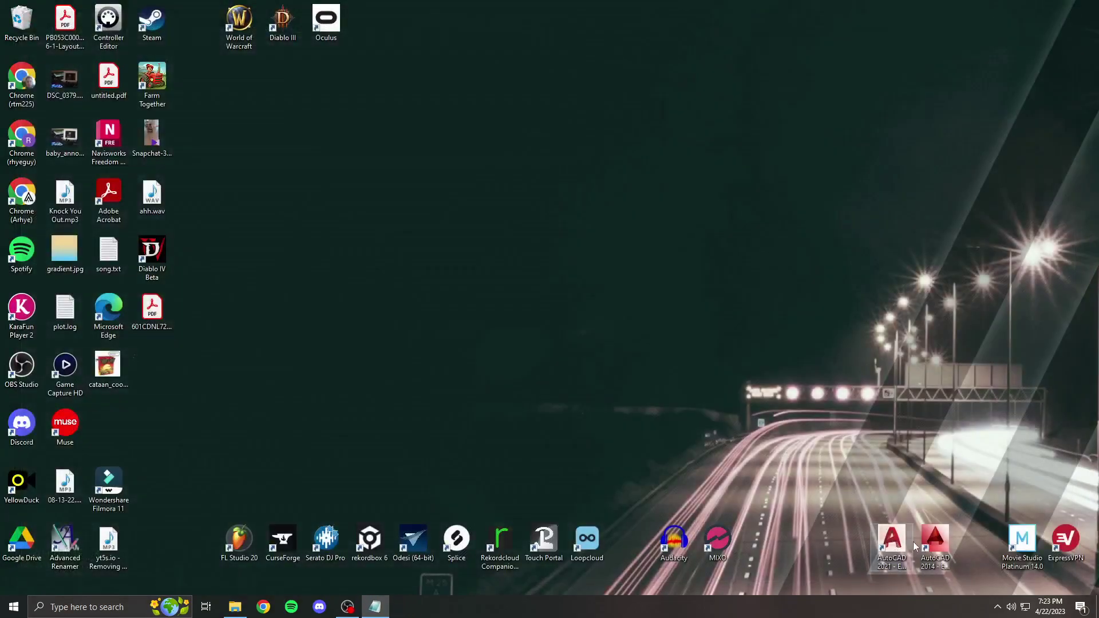
pyautogui.doubleClick(890, 540)
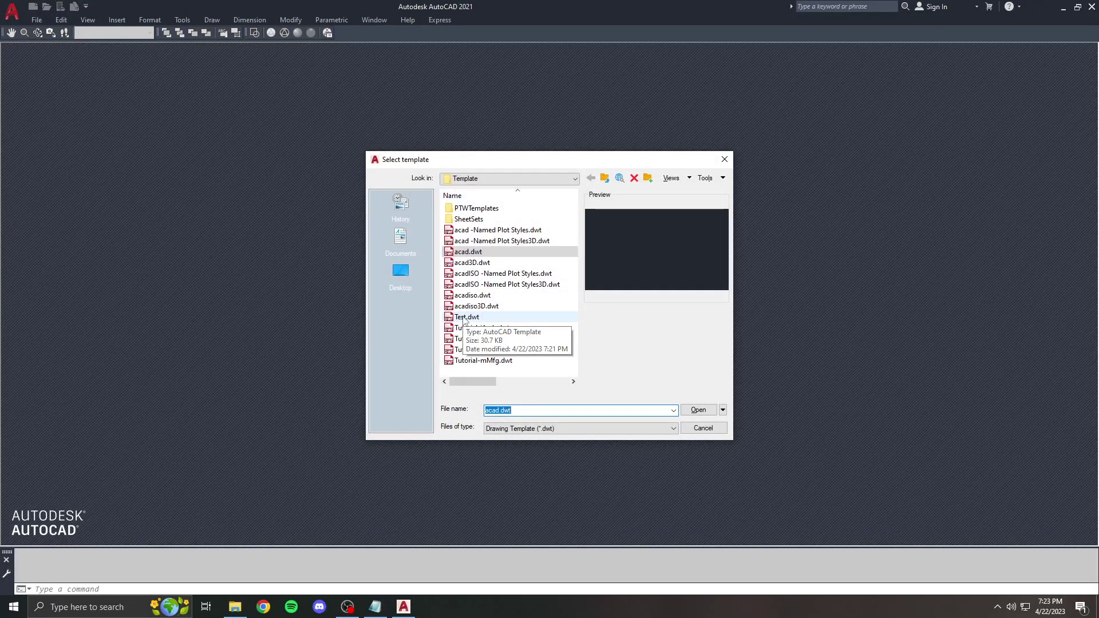
pyautogui.doubleClick(463, 318)
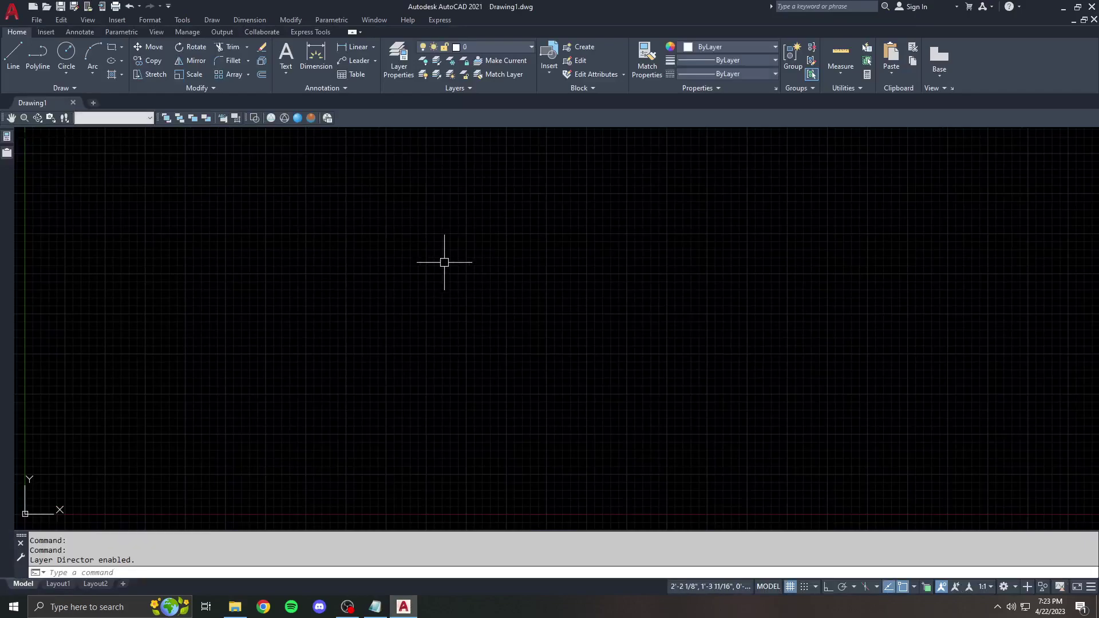
# Set ISOLINES to 4 in the new Drawing1.
pyautogui.write('s')
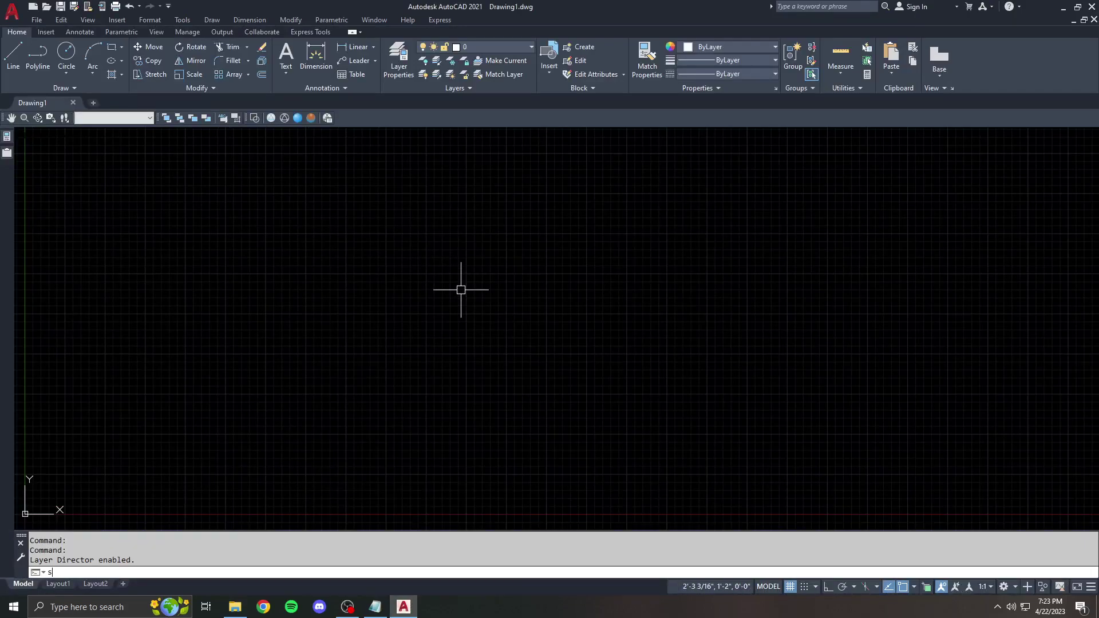
pyautogui.press('BackSpace')
pyautogui.write('isolines')
pyautogui.press('Return')
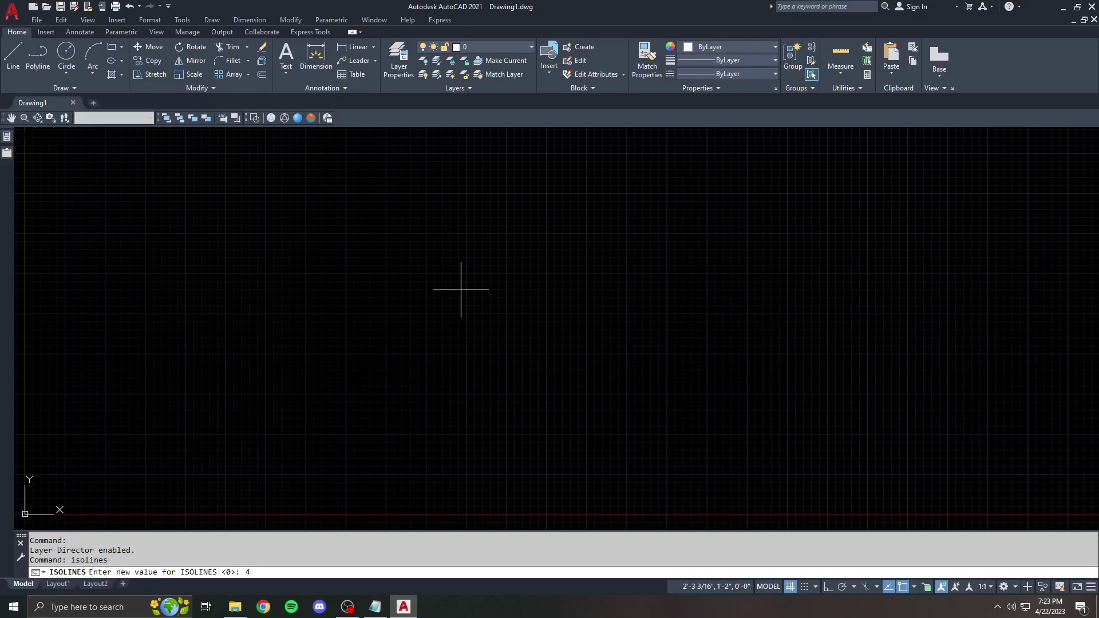
pyautogui.write('4')
pyautogui.press('Return')
pyautogui.press('Escape')
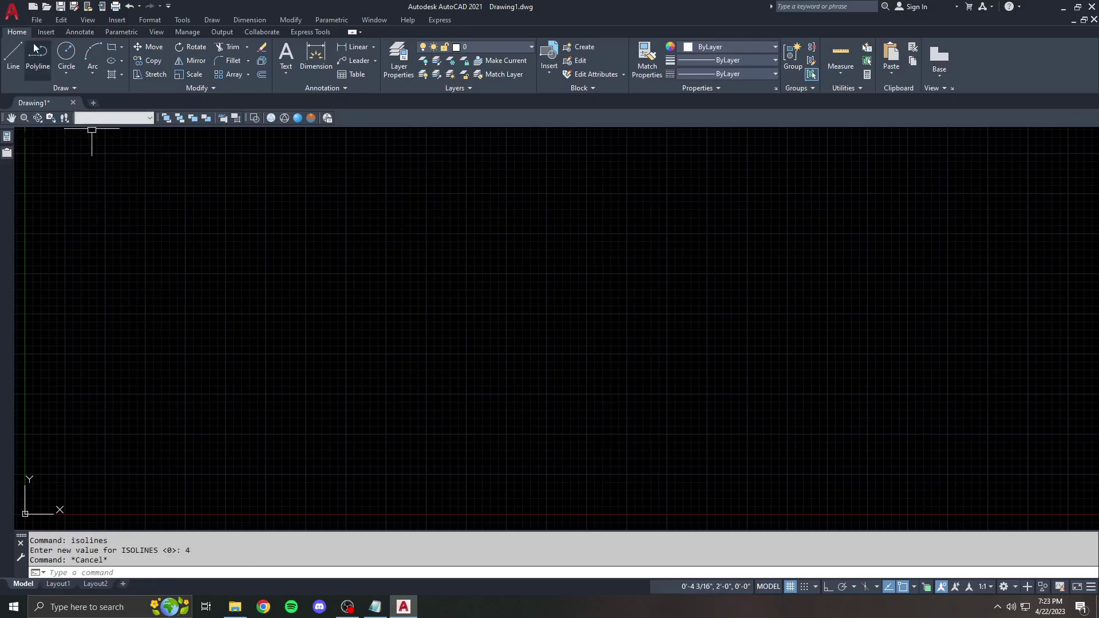
# Reopen Test.dwt from recent files, set ISOLINES to 8, save it and close it.
pyautogui.click(36, 19)
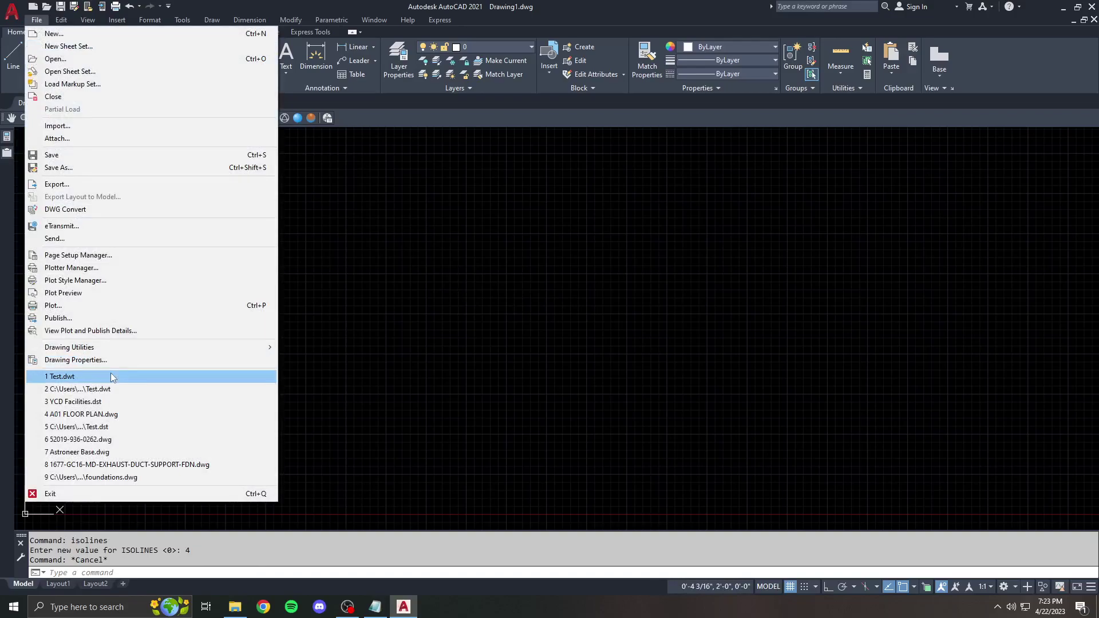
pyautogui.click(111, 376)
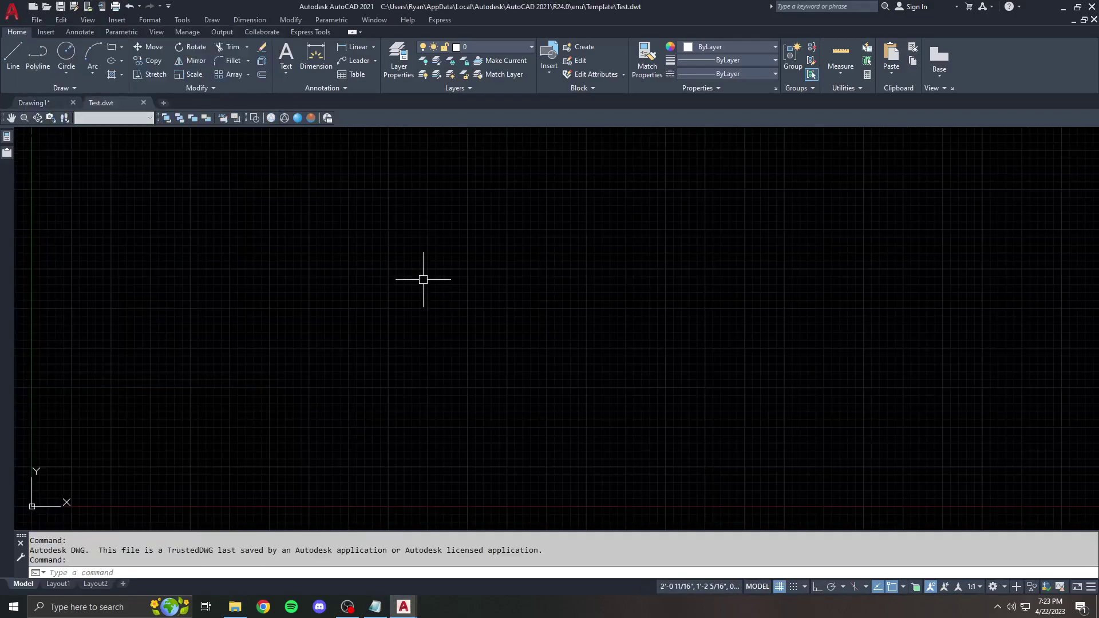
pyautogui.write('isolines')
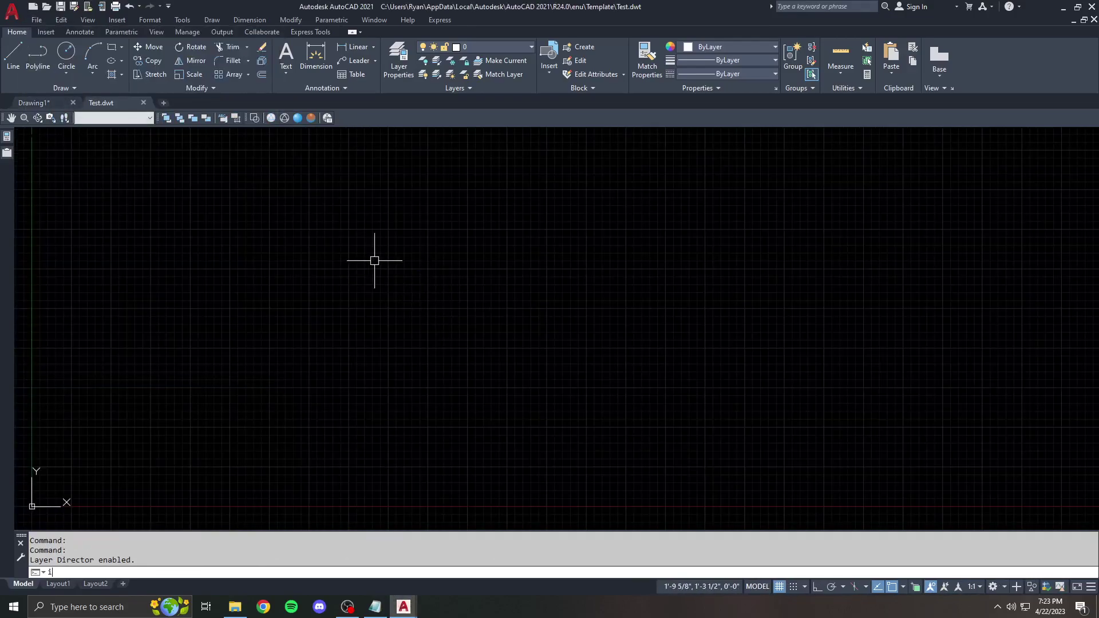
pyautogui.press('Return')
pyautogui.write('8')
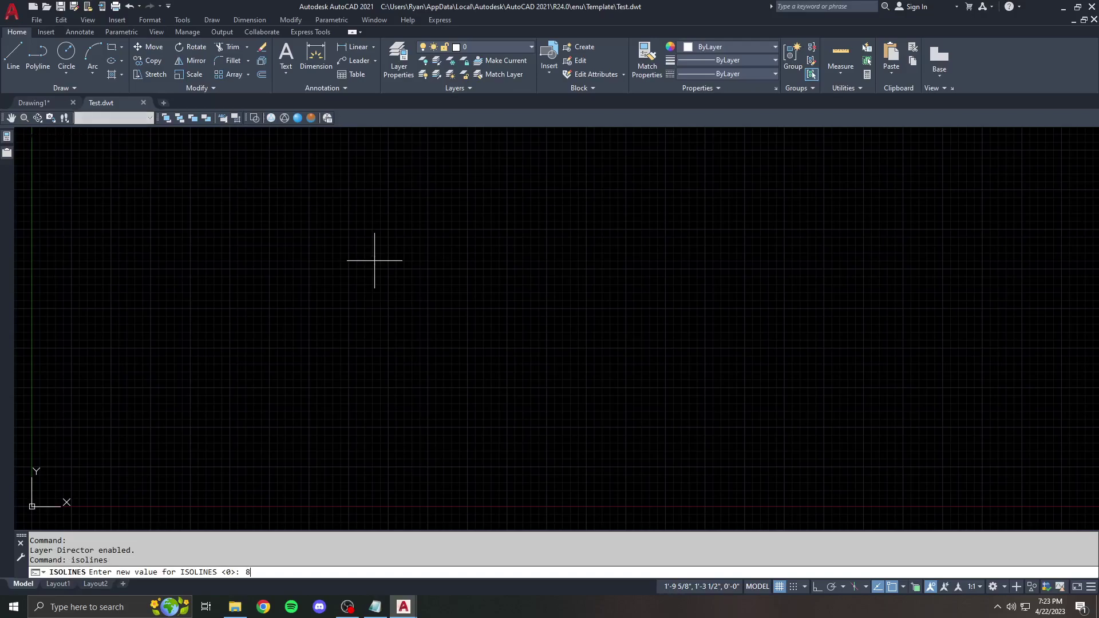
pyautogui.press('Return')
pyautogui.hotkey('ctrl', 's')
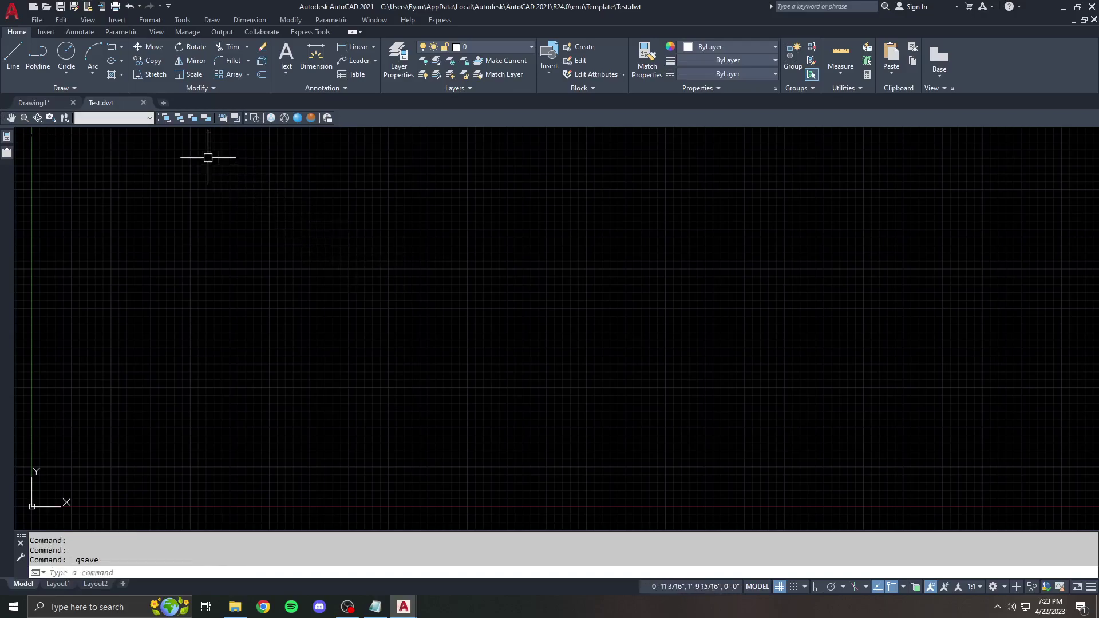
pyautogui.click(143, 103)
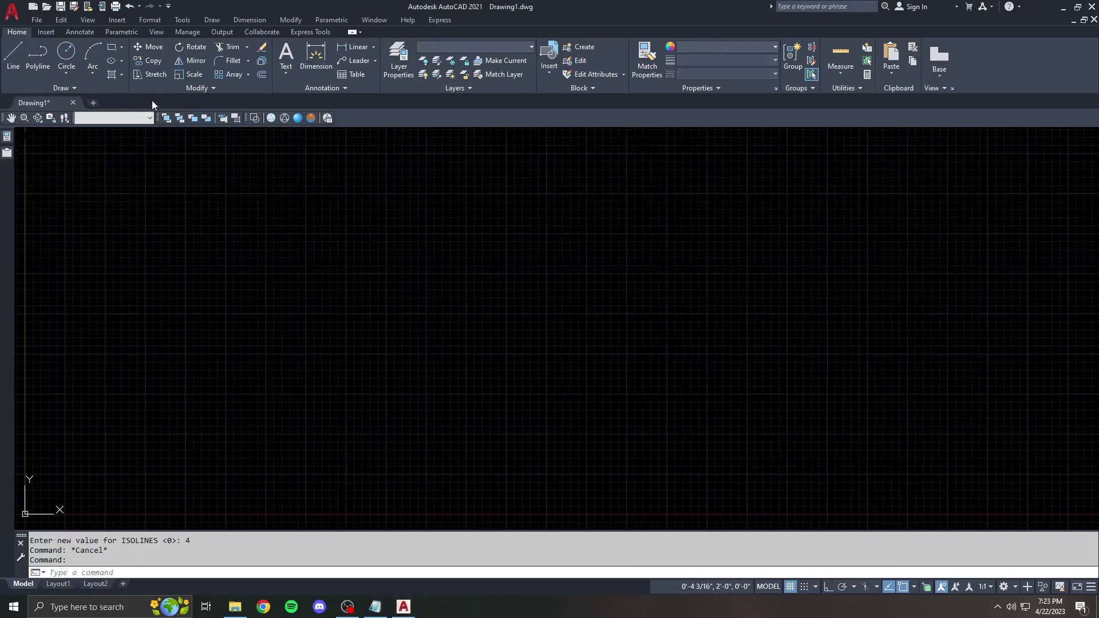
# Start Drawing2 from the acadiso3D.dwt template and check its ISOLINES value, which reads 8.
pyautogui.click(33, 7)
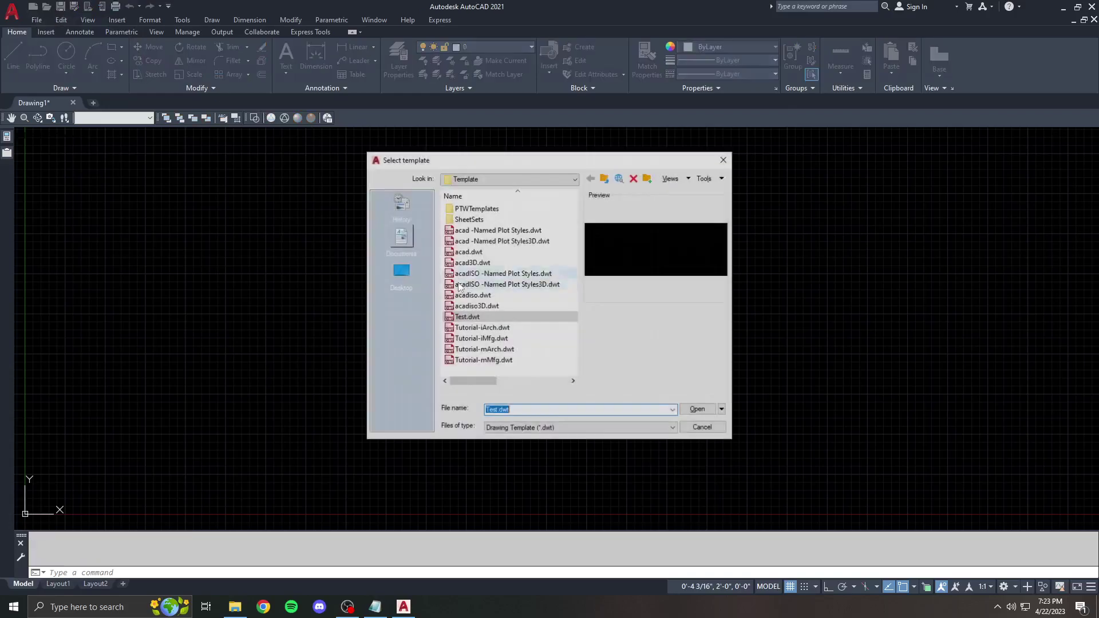
pyautogui.click(486, 306)
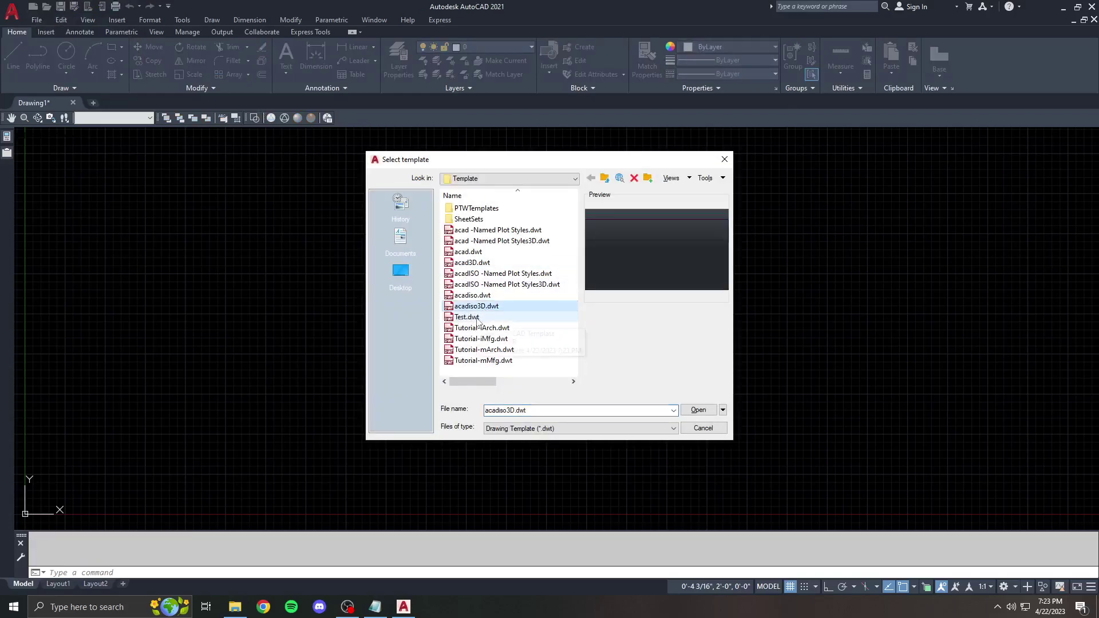
pyautogui.click(698, 410)
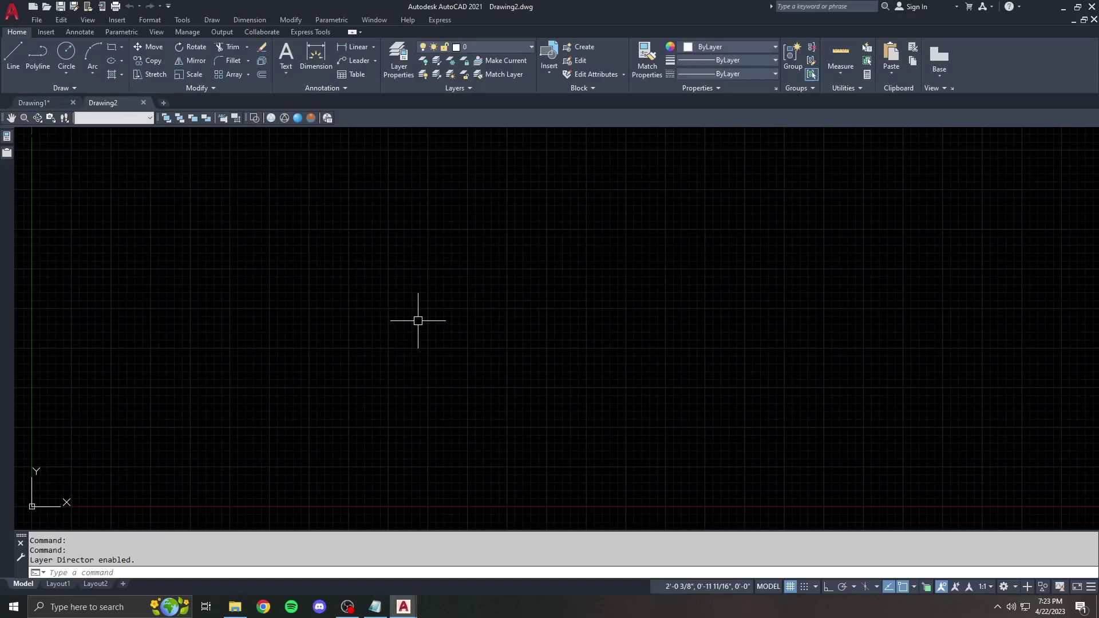
pyautogui.write('isolines')
pyautogui.press('Return')
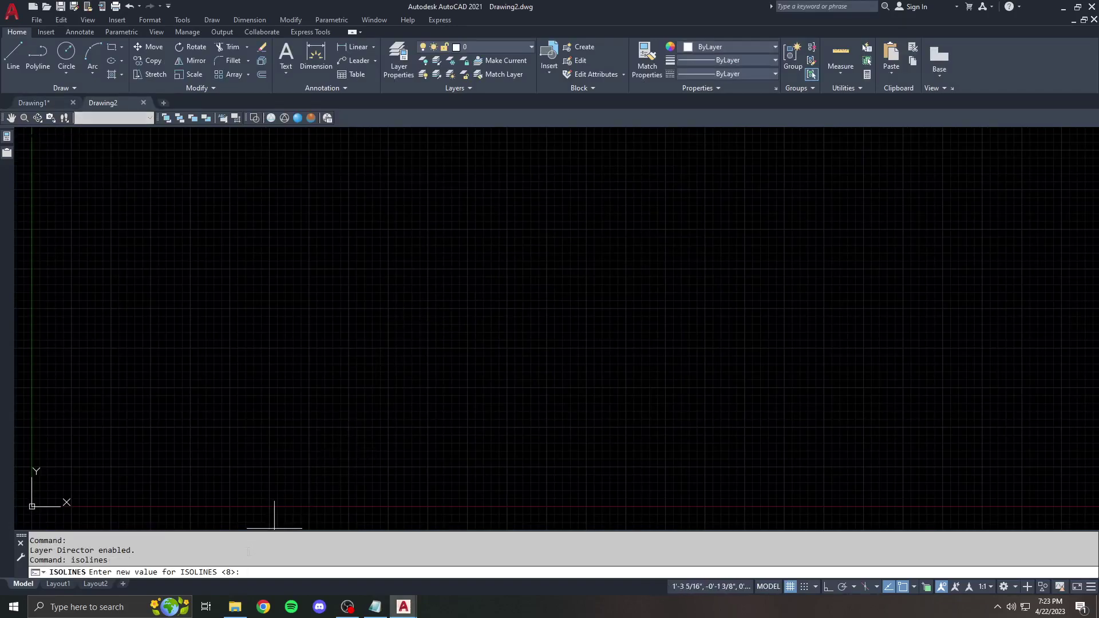
# Start Drawing3 from Test.dwt and check that its ISOLINES value reads 4.
pyautogui.click(36, 19)
pyautogui.click(46, 30)
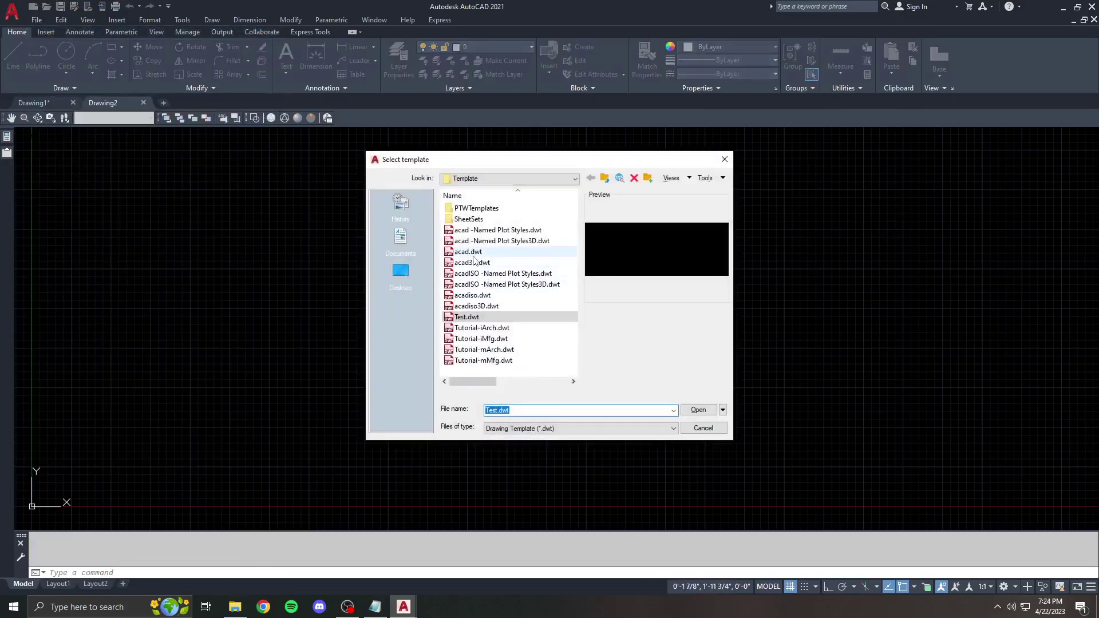
pyautogui.press('Return')
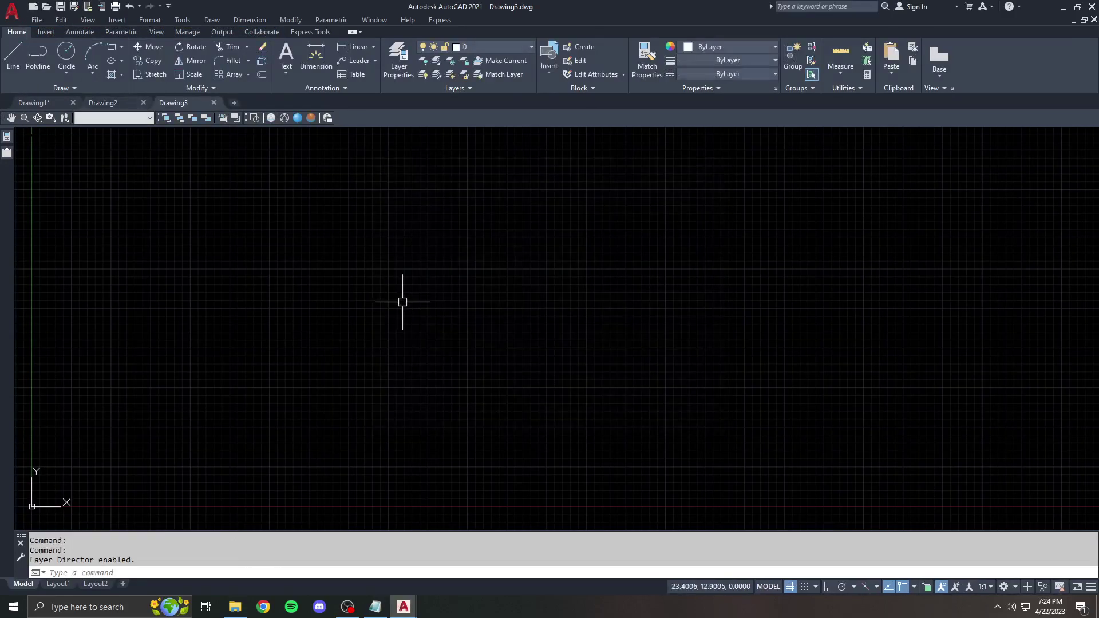
pyautogui.write('isoline')
pyautogui.press('Return')
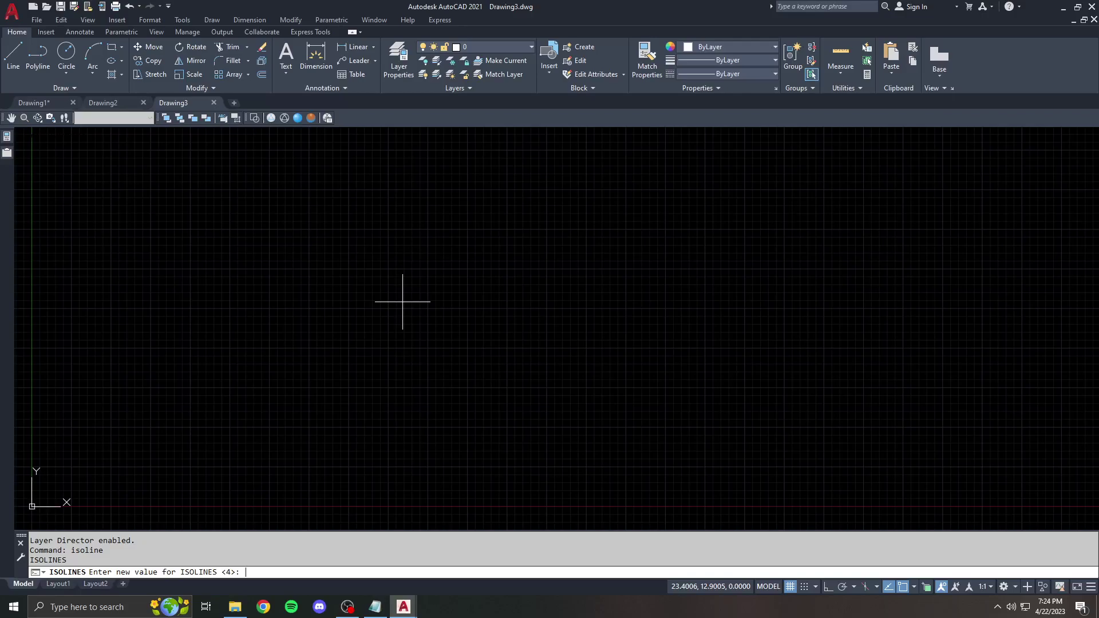
pyautogui.press('Escape')
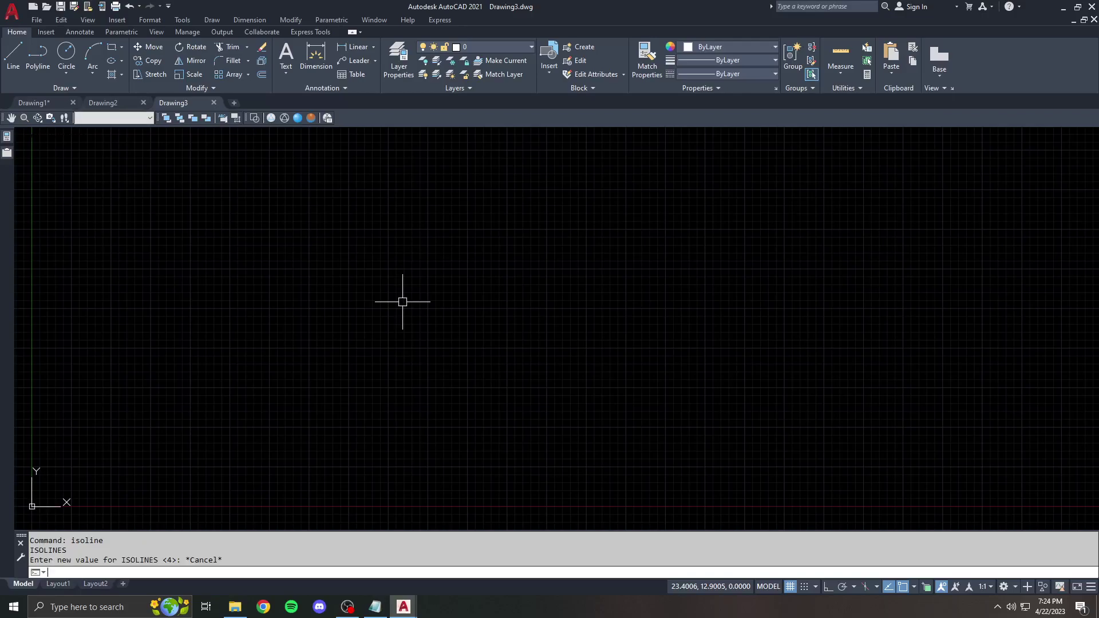
# Check ISOLINES in Drawing3 and read its Help reference page, then cancel the prompt.
pyautogui.write('isolines')
pyautogui.press('Return')
pyautogui.press('F1')
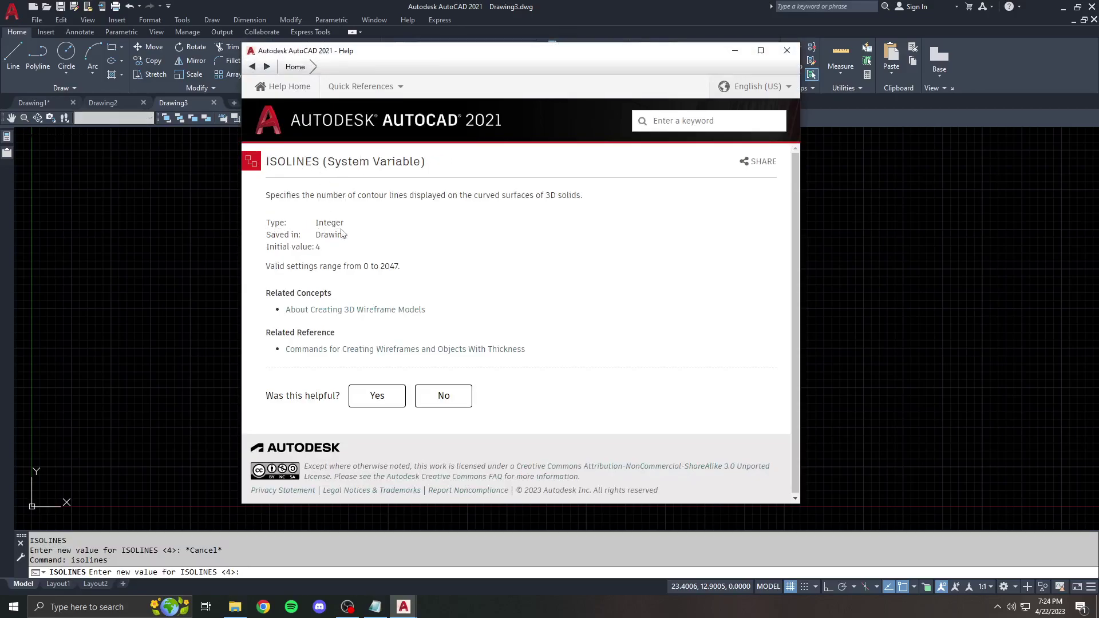
pyautogui.click(786, 51)
pyautogui.press('Escape')
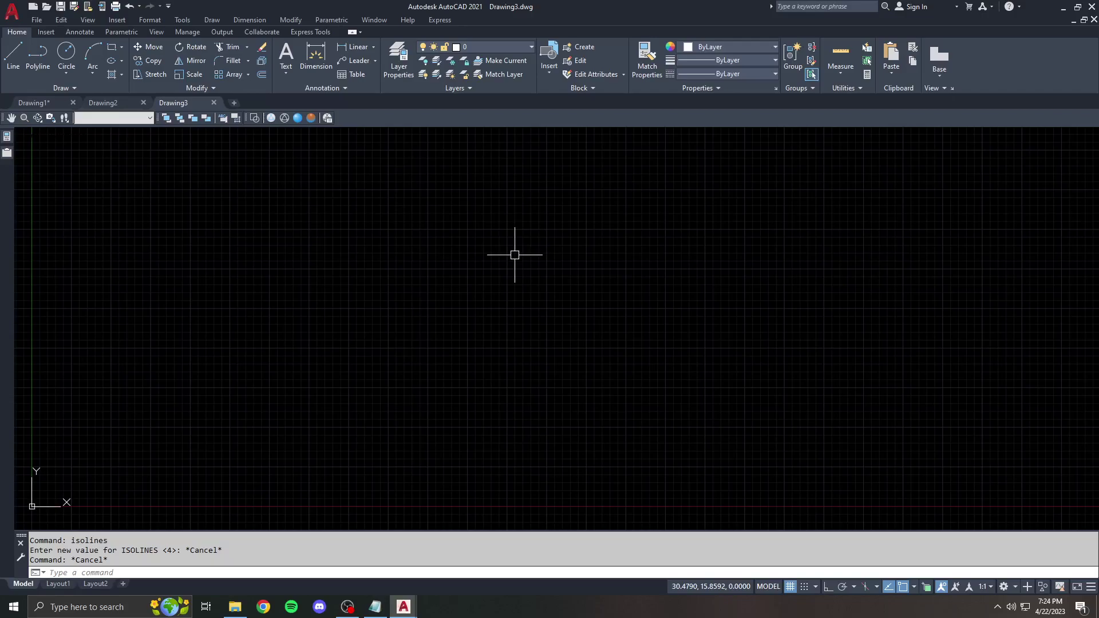
# Run OSMODE, which reports 247, and read its Help reference page.
pyautogui.write('ommode')
pyautogui.press('Return')
pyautogui.press('F1')
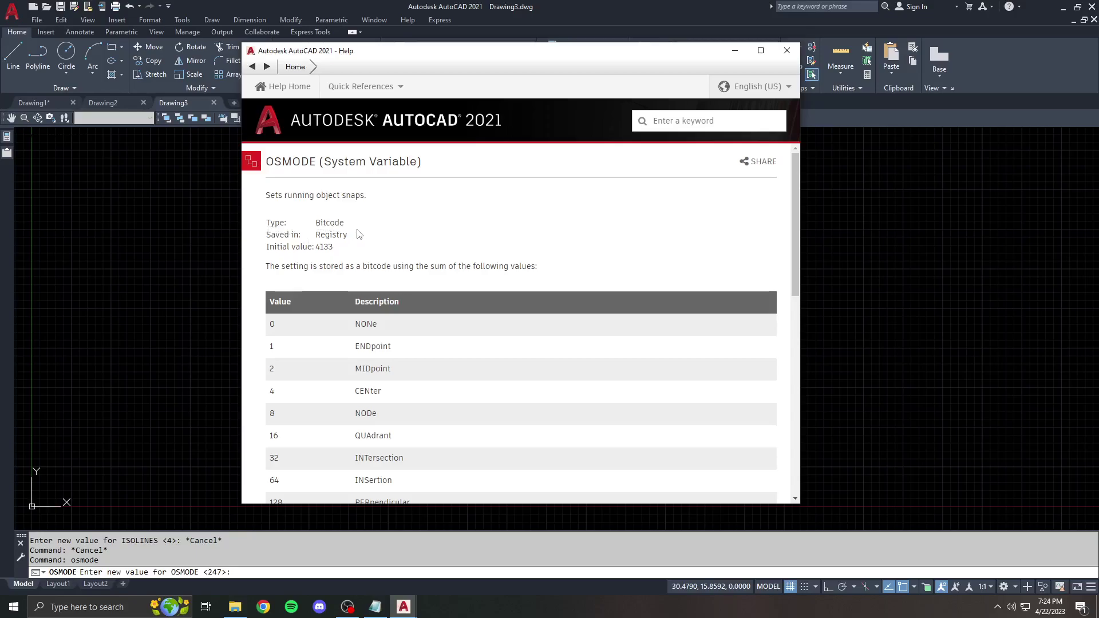
pyautogui.click(787, 51)
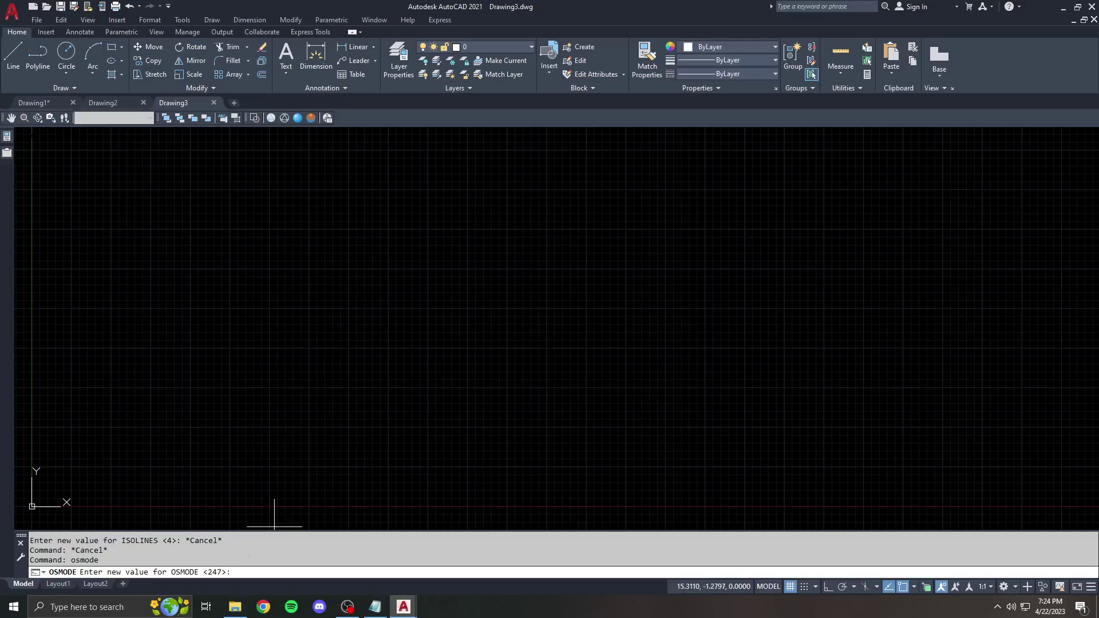
# Switch to Drawing2 and check that its OSMODE value is also 247, without changing it.
pyautogui.press('Escape')
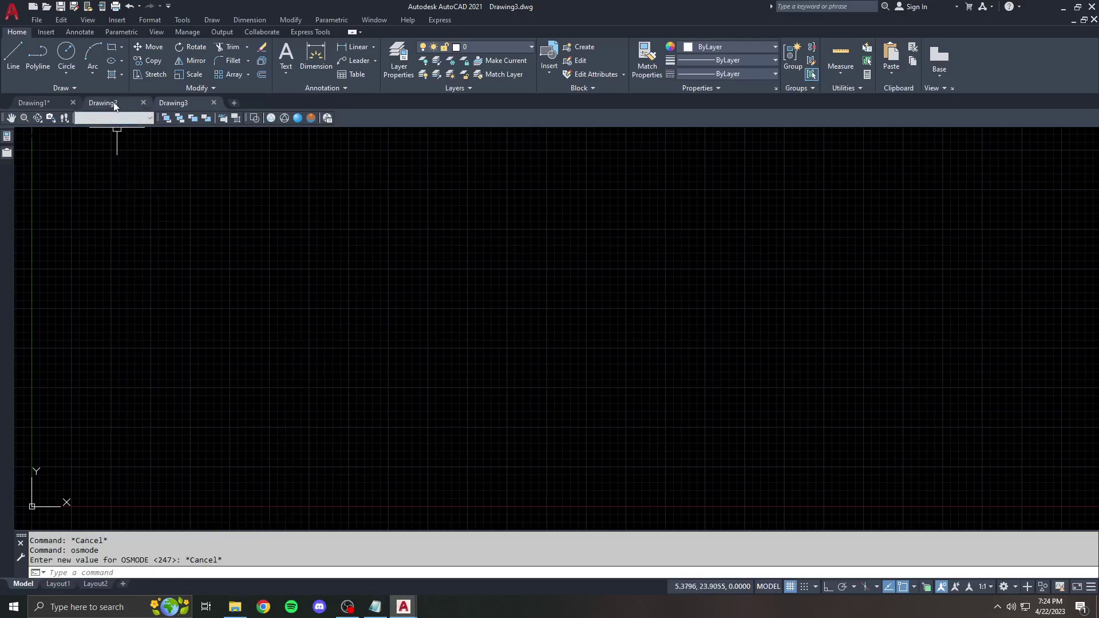
pyautogui.click(105, 103)
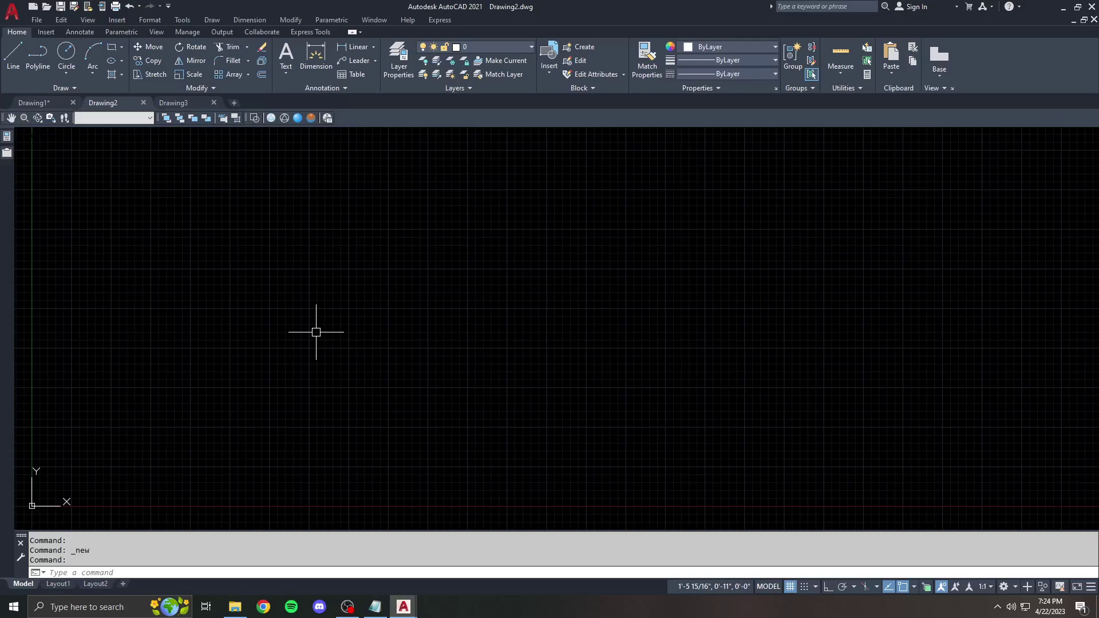
pyautogui.write('osmode')
pyautogui.press('Return')
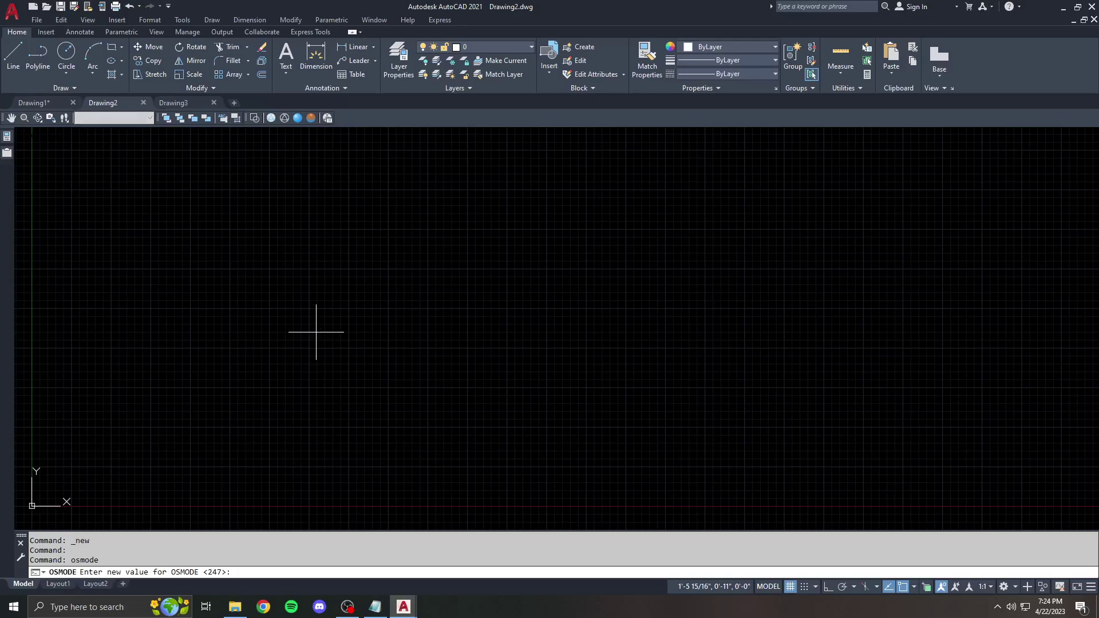
pyautogui.press('Escape')
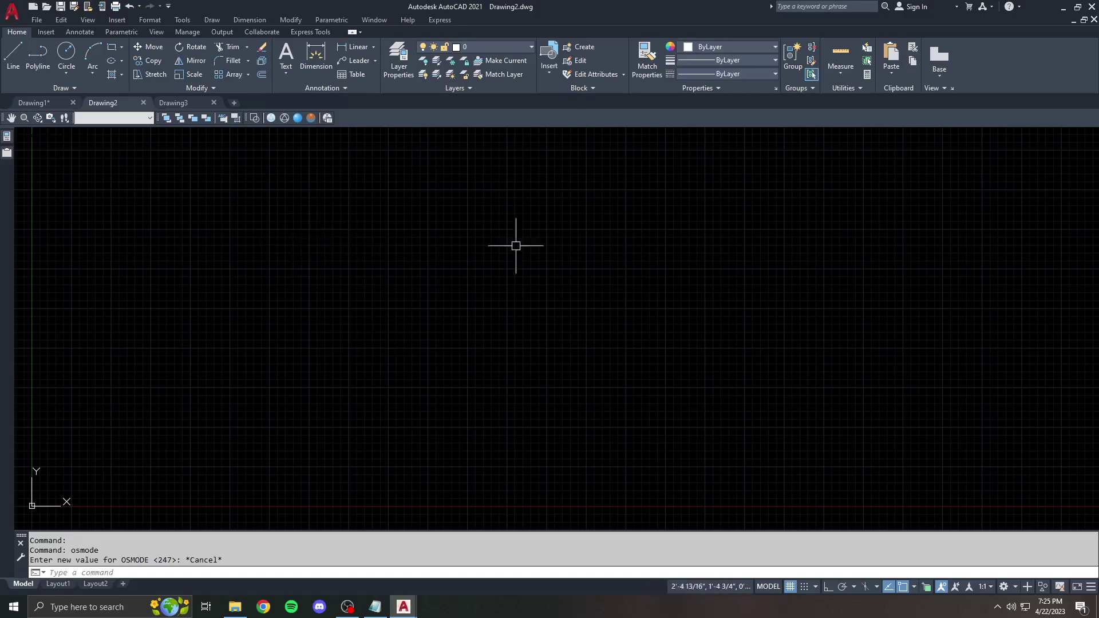
pyautogui.click(236, 607)
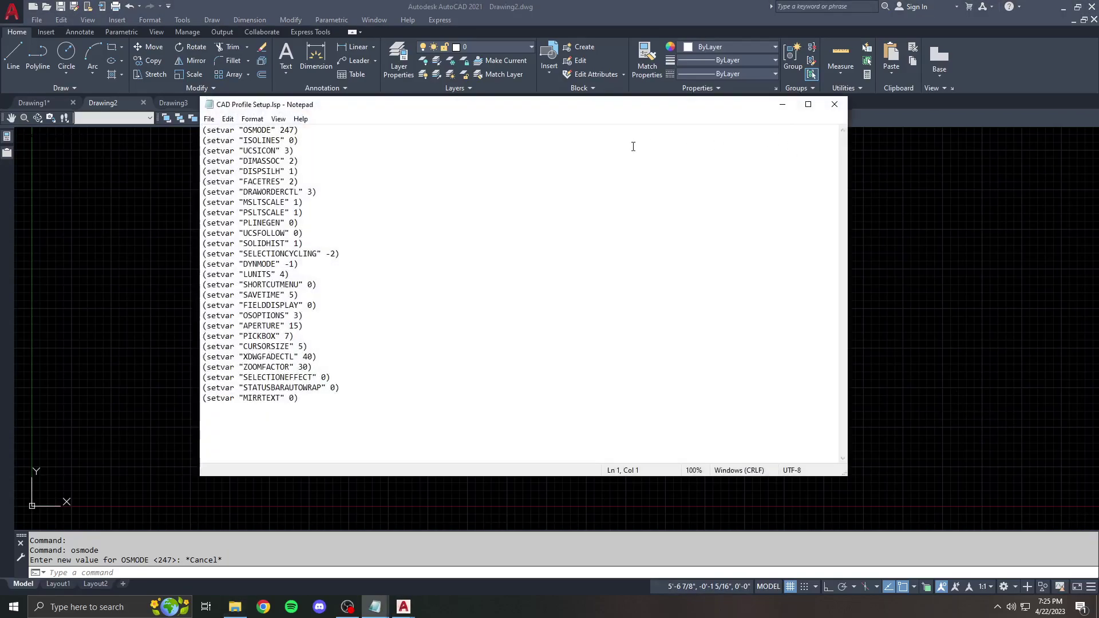
pyautogui.moveTo(643, 105); pyautogui.dragTo(605, 103)
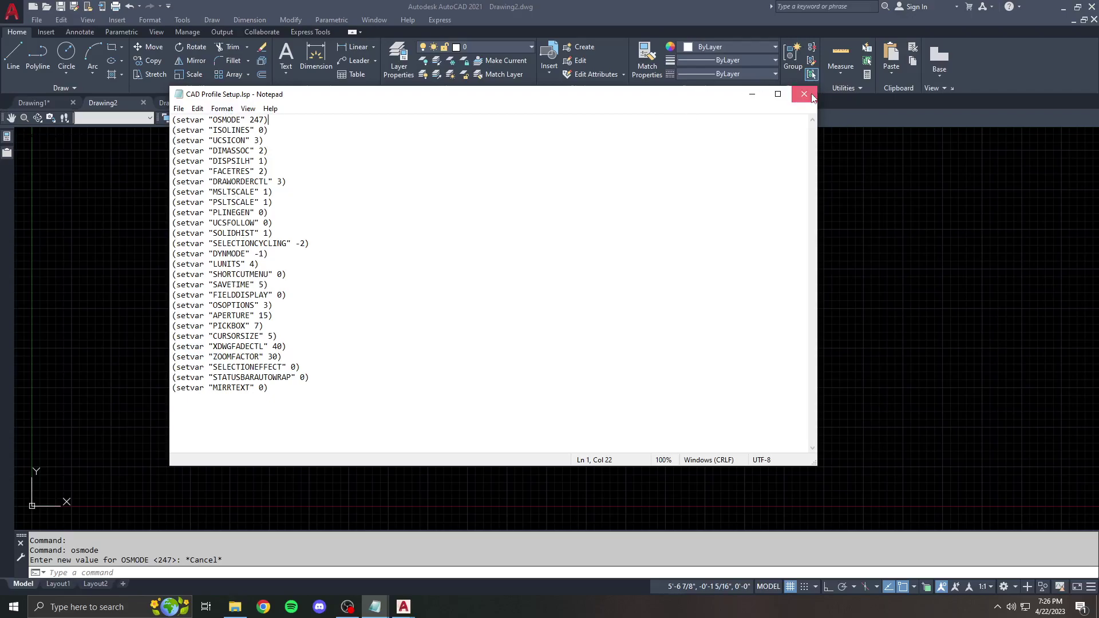
pyautogui.click(804, 94)
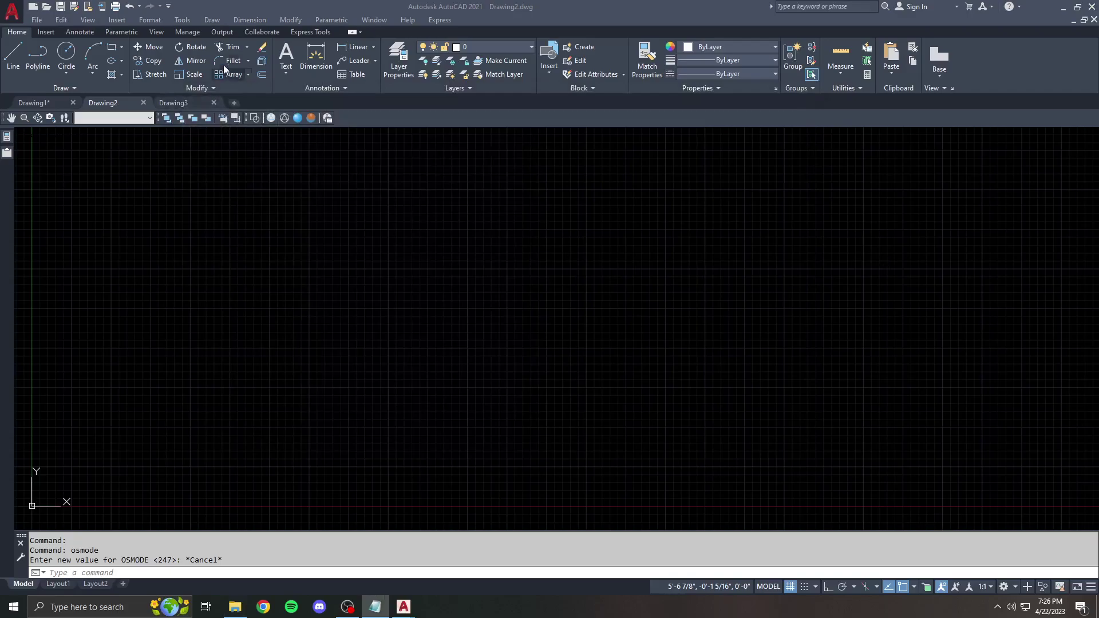
pyautogui.click(264, 5)
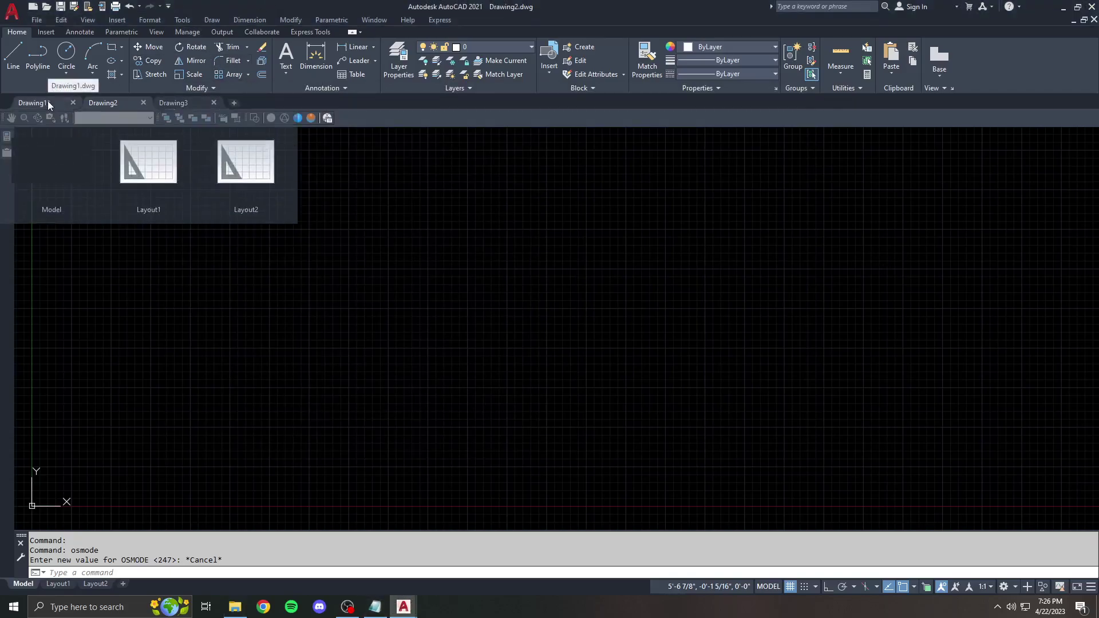
# Create a new drawing, Drawing4, from the Tutorial-iArch.dwt template.
pyautogui.click(36, 21)
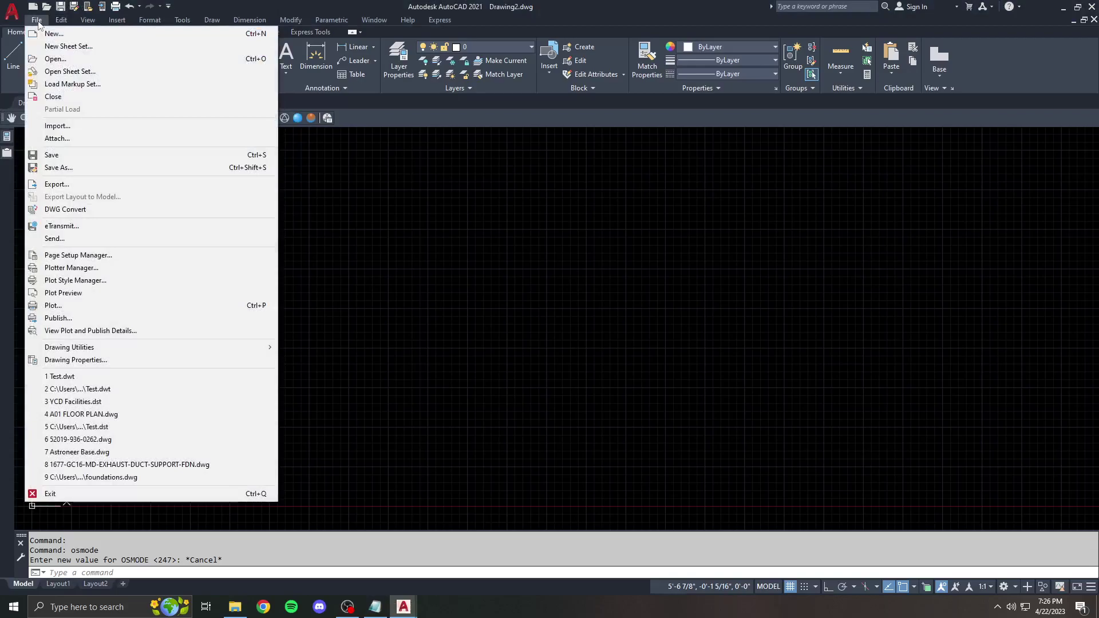
pyautogui.click(37, 20)
pyautogui.click(36, 21)
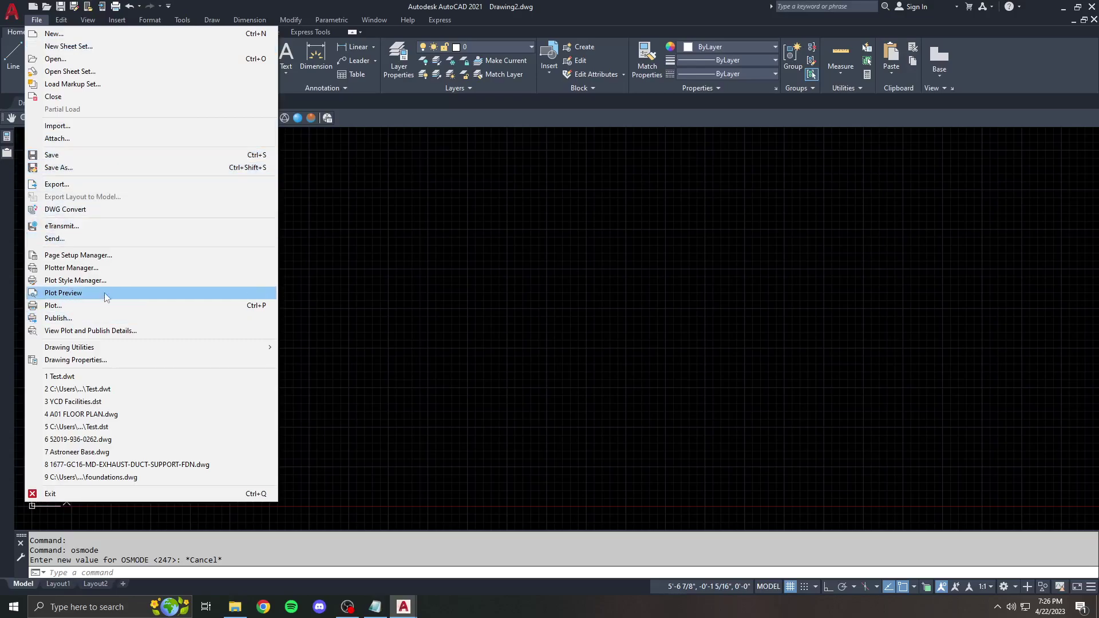
pyautogui.click(56, 33)
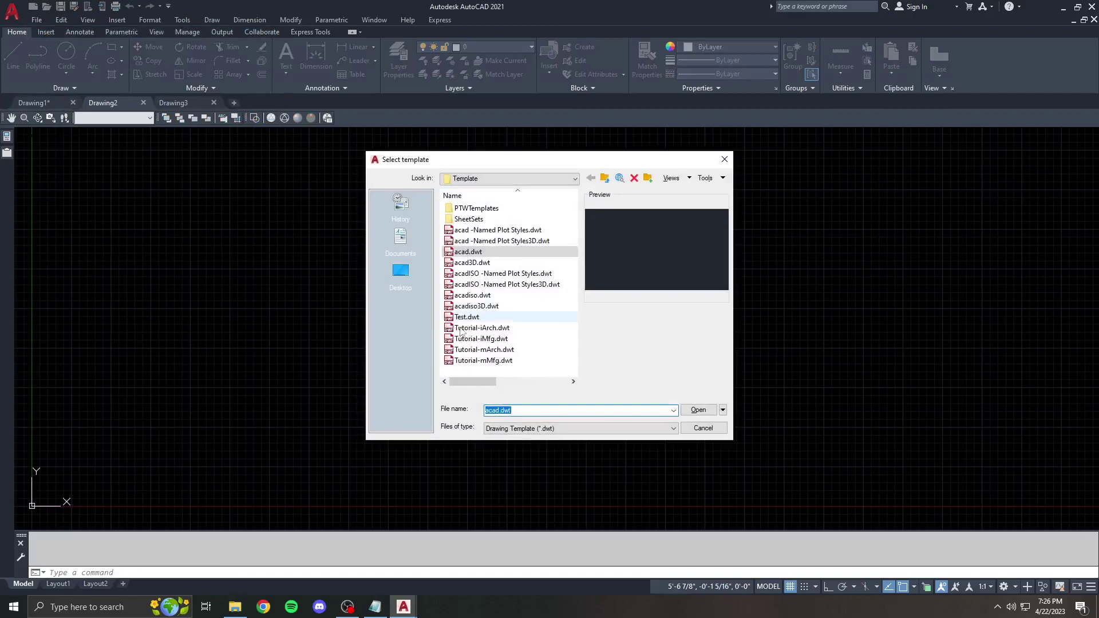
pyautogui.click(482, 327)
pyautogui.click(690, 414)
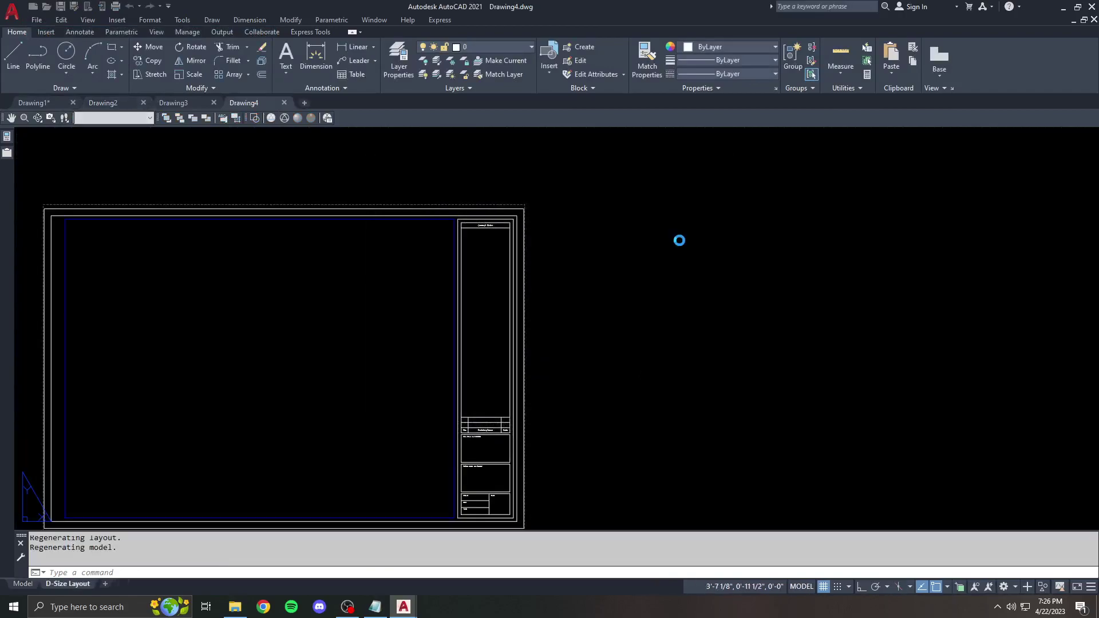
# Centre the D-Size Layout sheet, then select the title block and clear the selection.
pyautogui.scroll(4, 588, 333)
pyautogui.click(579, 326)
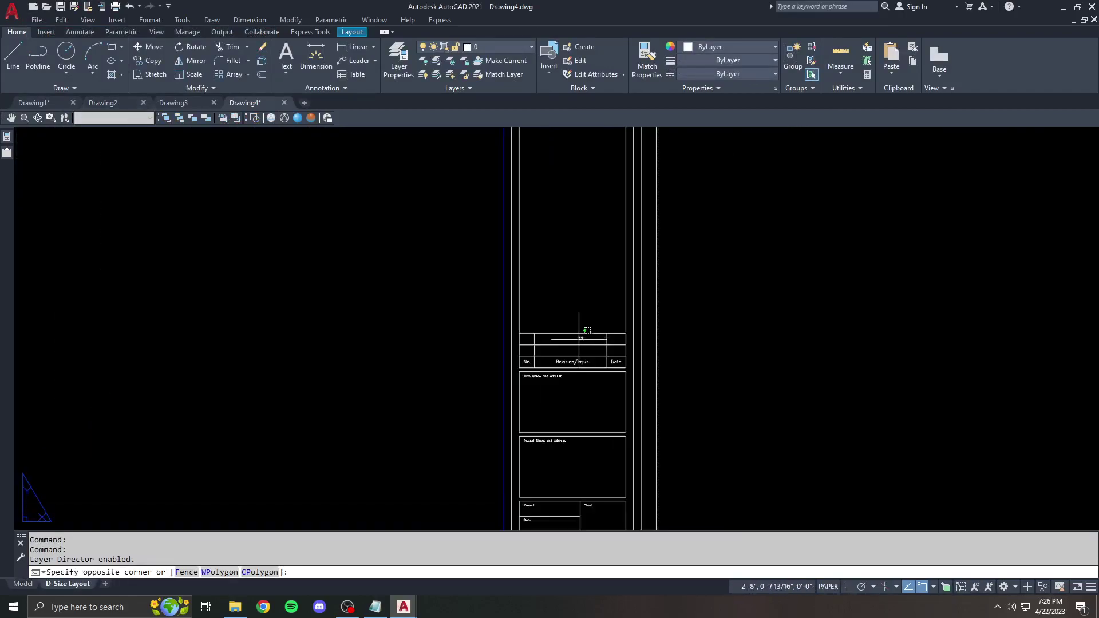
pyautogui.scroll(-4, 532, 280)
pyautogui.moveTo(532, 280)
pyautogui.mouseDown(button='middle')
pyautogui.moveTo(497, 287)
pyautogui.moveTo(638, 348)
pyautogui.mouseUp(button='middle')
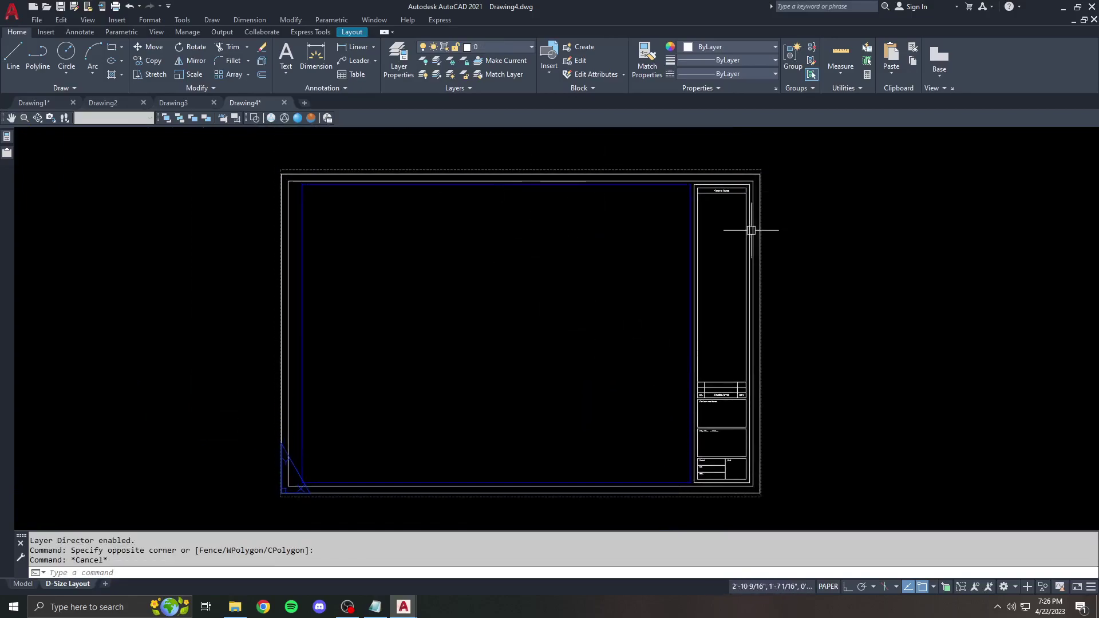
pyautogui.click(890, 181)
pyautogui.click(575, 292)
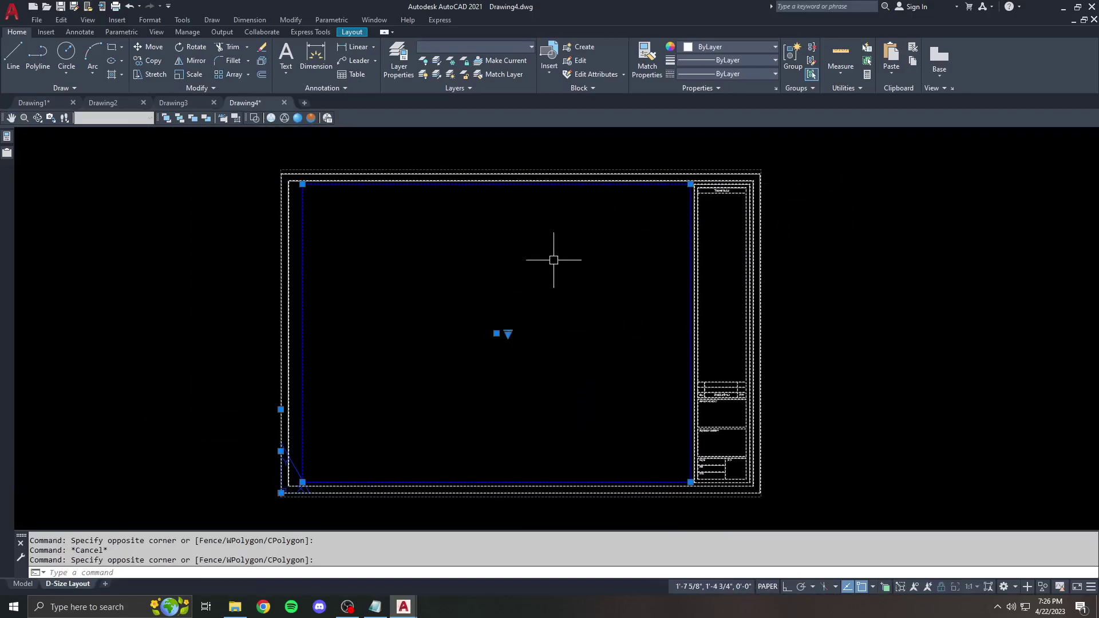
pyautogui.keyDown('shift'); pyautogui.click(690, 286); pyautogui.keyUp('shift')
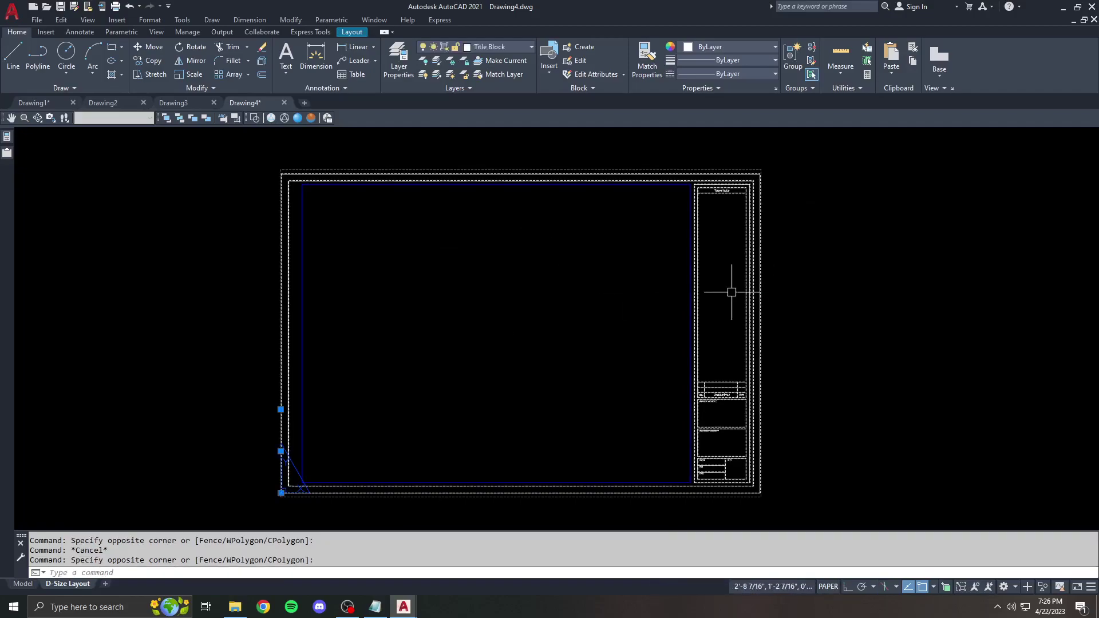
pyautogui.press('Escape')
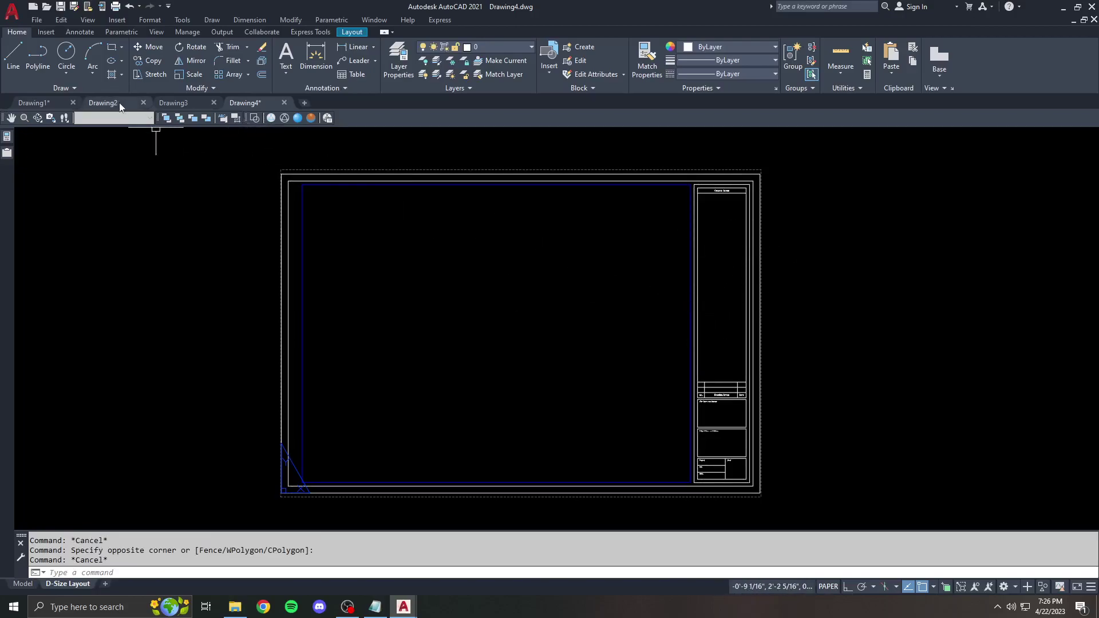
# Open Test.dwt from the Template folder after the recent-file entry reports it missing.
pyautogui.click(37, 20)
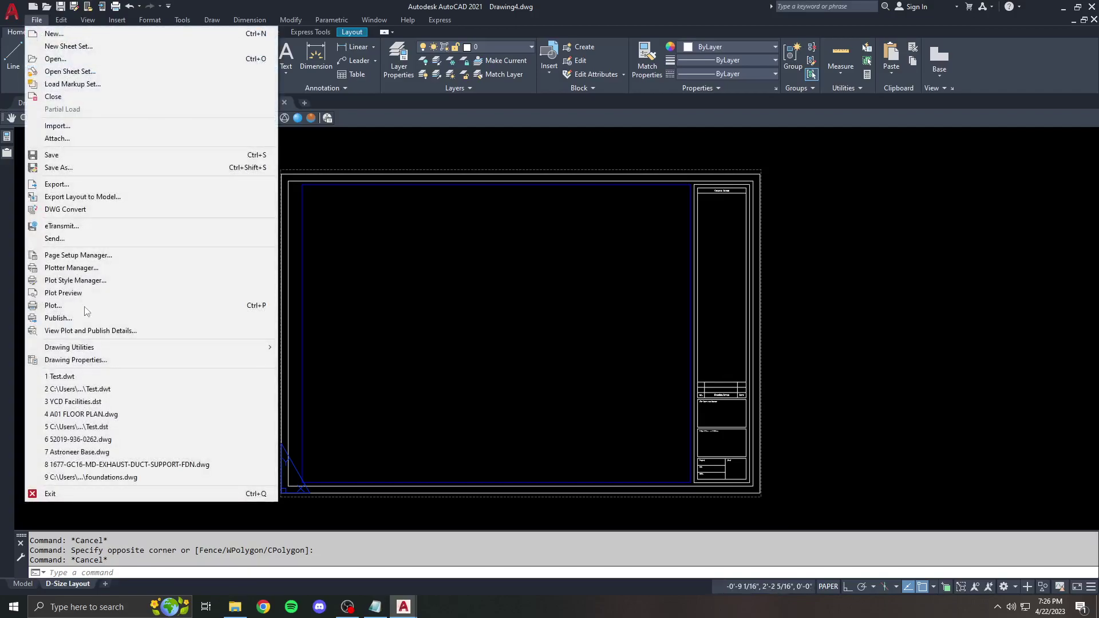
pyautogui.click(98, 346)
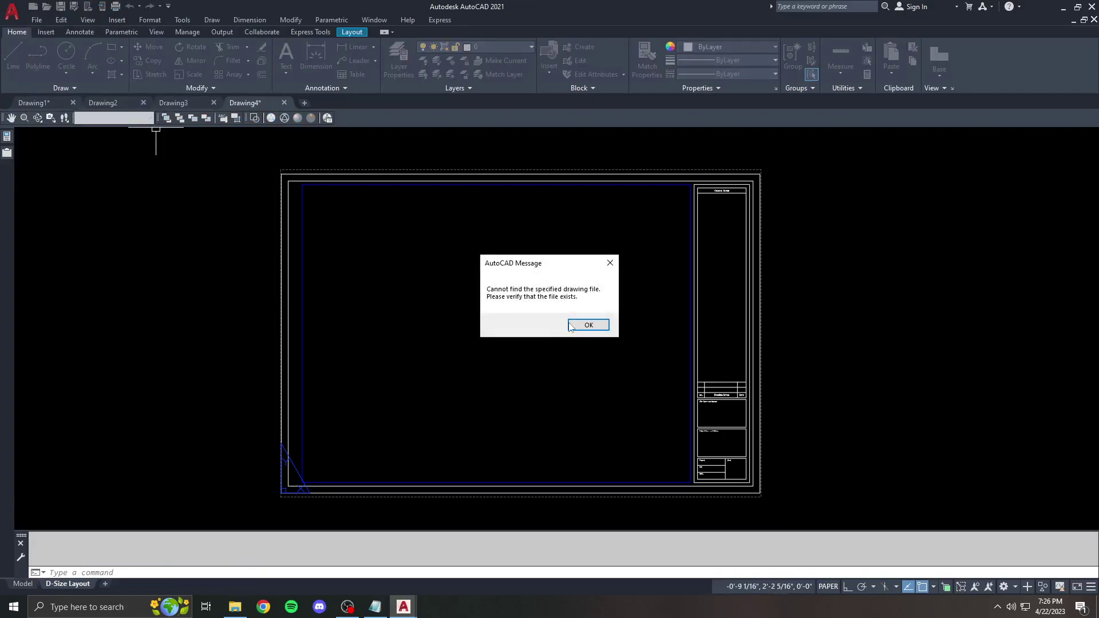
pyautogui.click(587, 325)
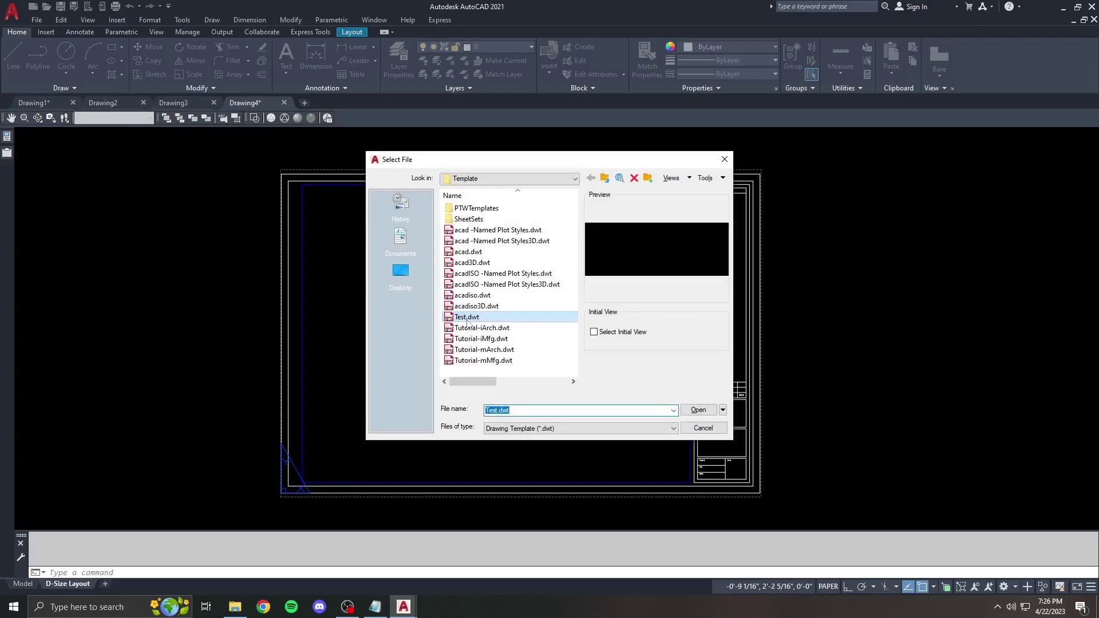
pyautogui.doubleClick(467, 318)
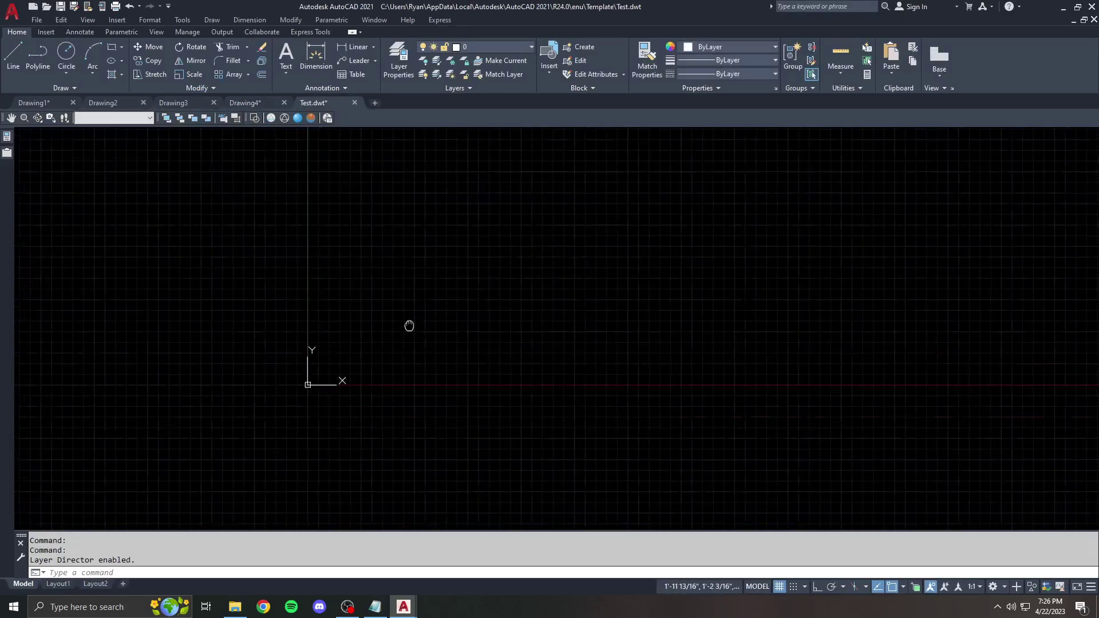
# Draw a small square and a larger rectangle with RECTANG, then save the template.
pyautogui.moveTo(409, 326); pyautogui.dragTo(377, 397, button='middle')
pyautogui.write('rec')
pyautogui.press('Return')
pyautogui.click(375, 235)
pyautogui.click(436, 299)
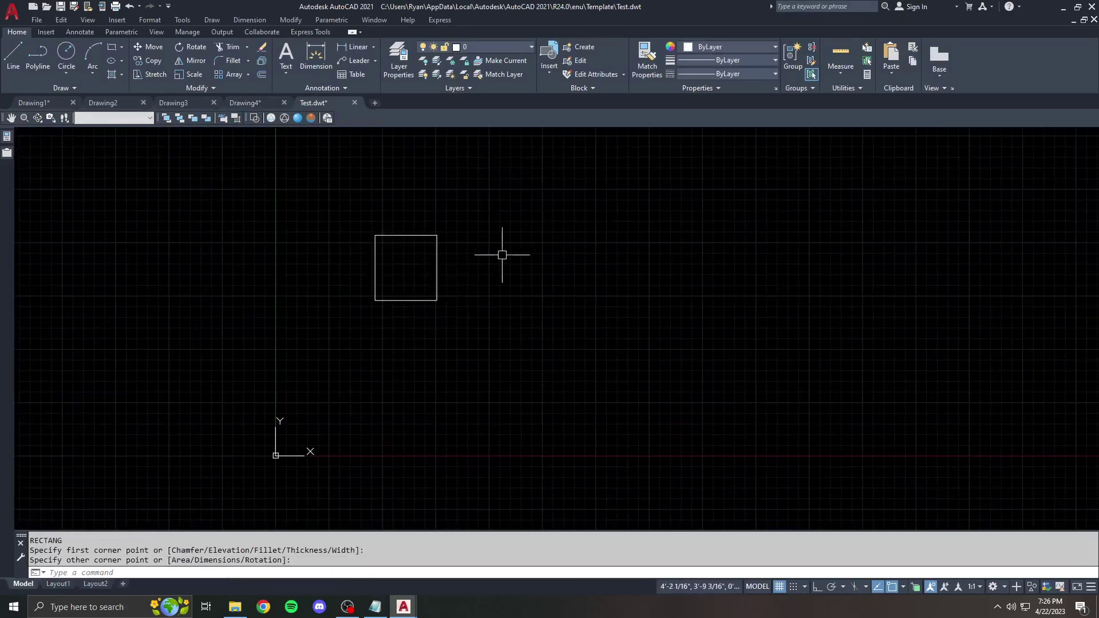
pyautogui.press('Return')
pyautogui.click(532, 261)
pyautogui.click(682, 373)
pyautogui.press('Return')
pyautogui.press('Escape')
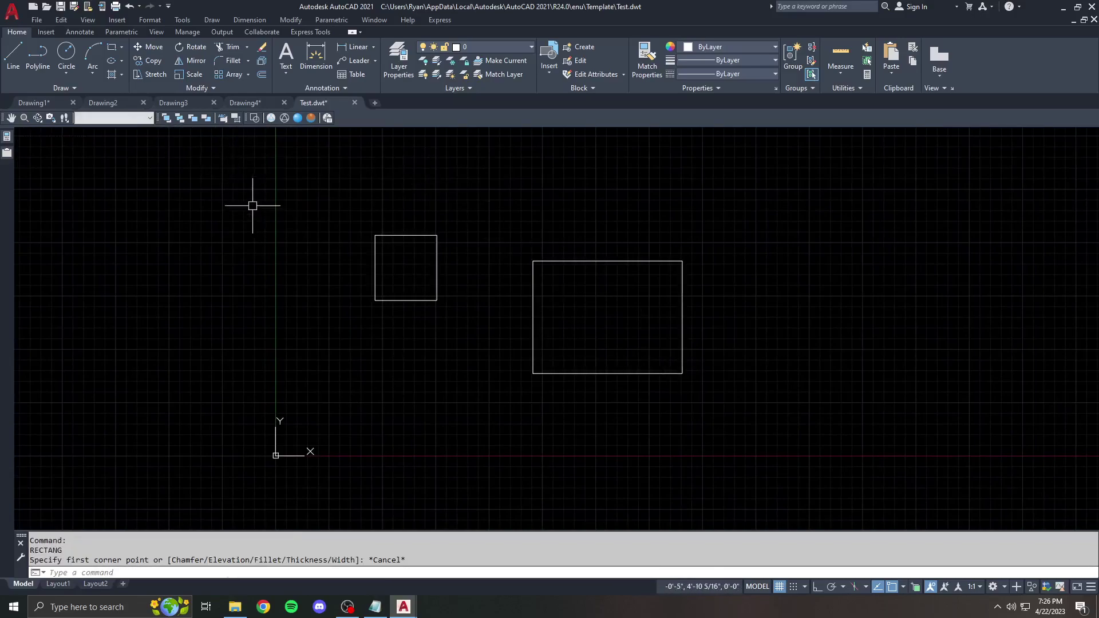
pyautogui.hotkey('ctrl', 's')
# Create a new drawing, Drawing5, from the Test.dwt template.
pyautogui.click(355, 103)
pyautogui.click(36, 20)
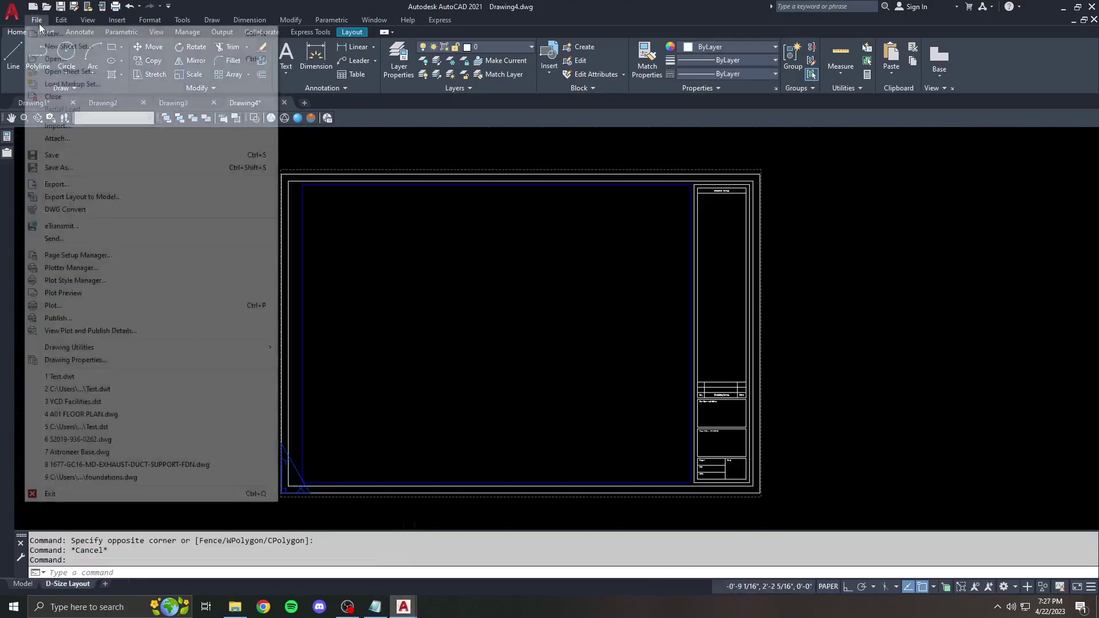
pyautogui.click(54, 33)
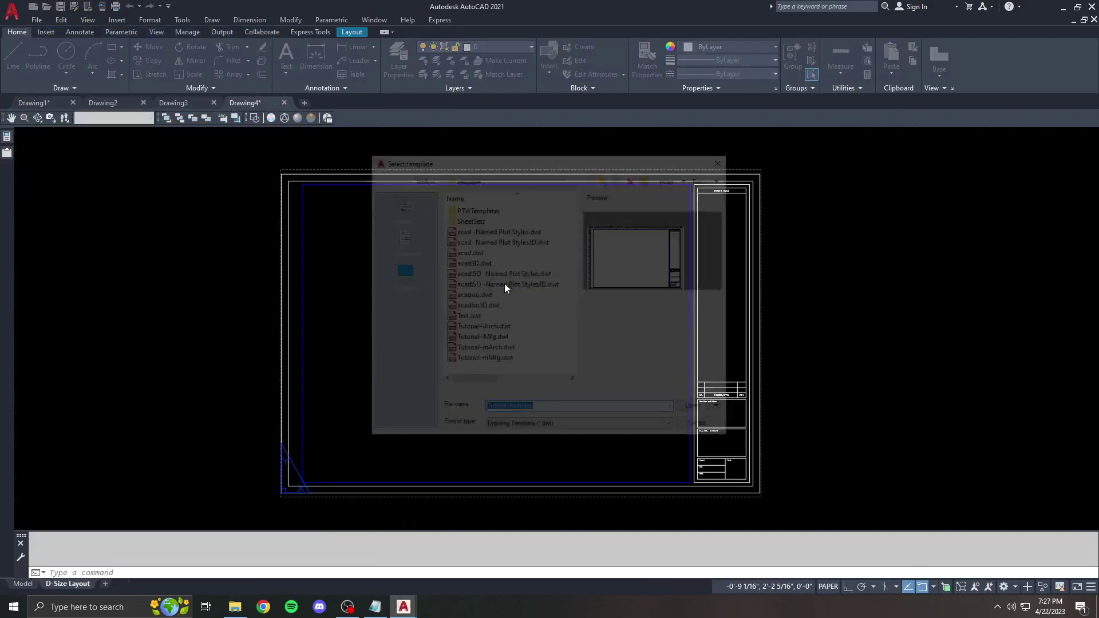
pyautogui.doubleClick(468, 318)
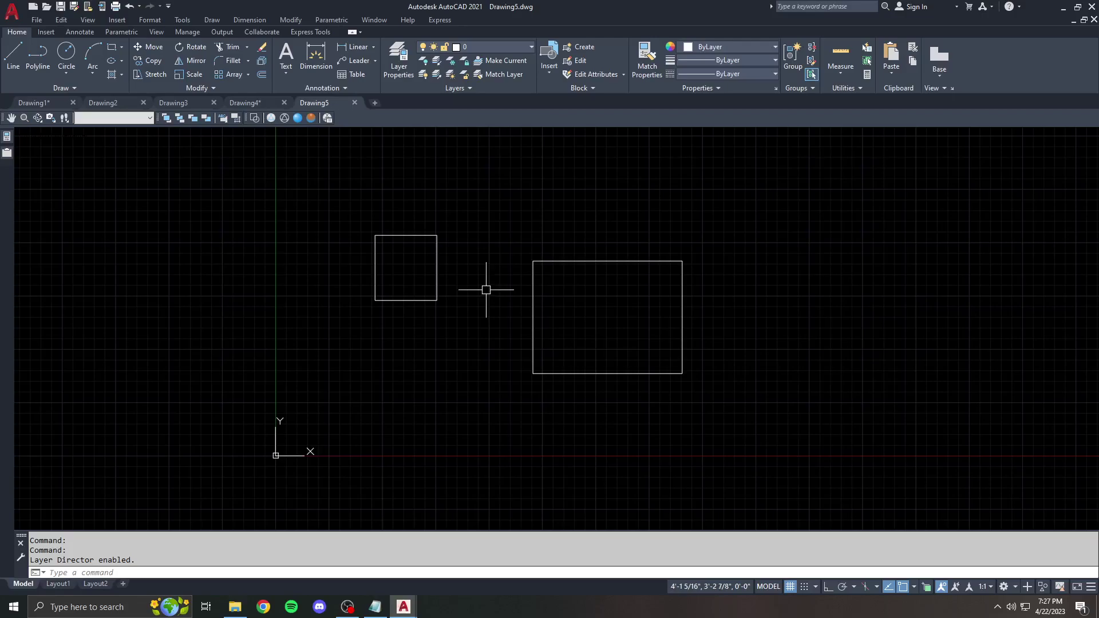
# Return to Drawing4 and clear the accidental border selection.
pyautogui.click(255, 107)
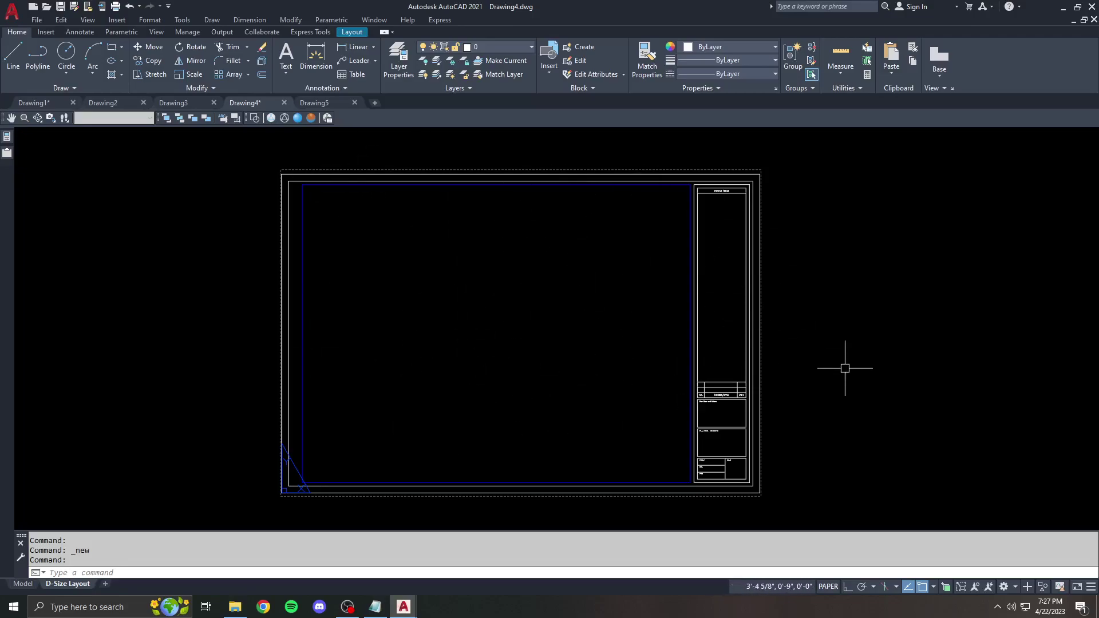
pyautogui.click(709, 395)
pyautogui.press('Escape')
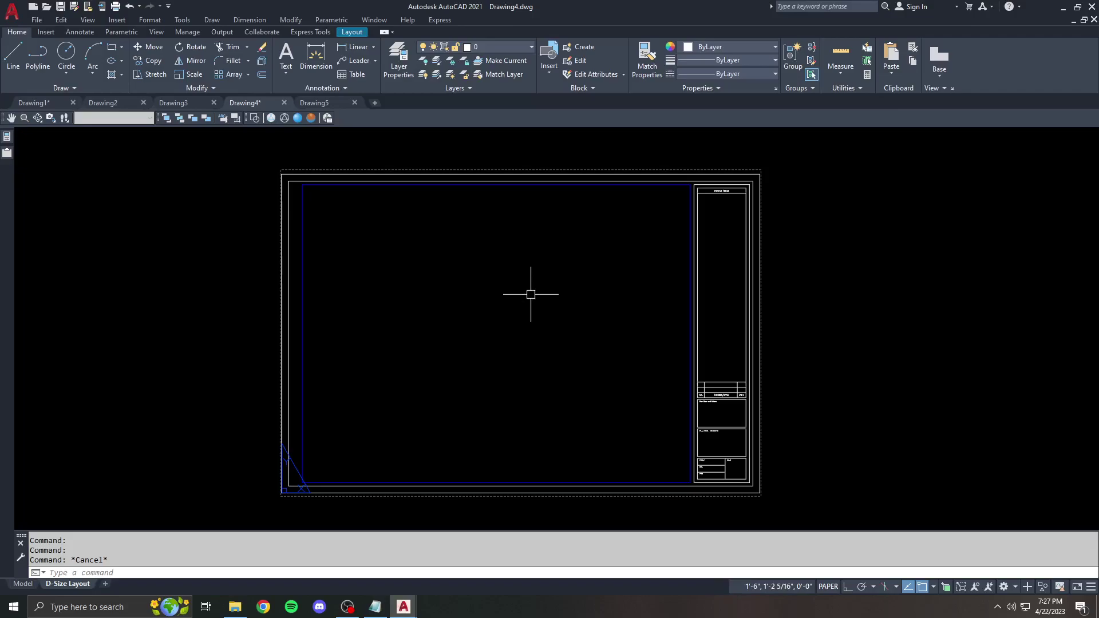
pyautogui.click(36, 19)
pyautogui.click(35, 33)
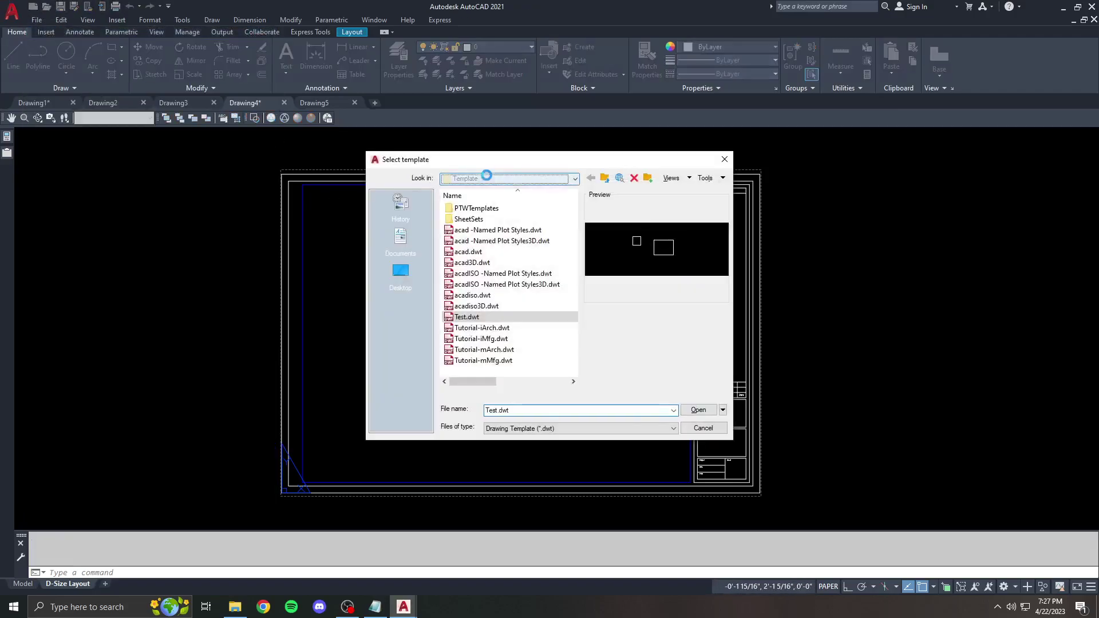
pyautogui.click(487, 179)
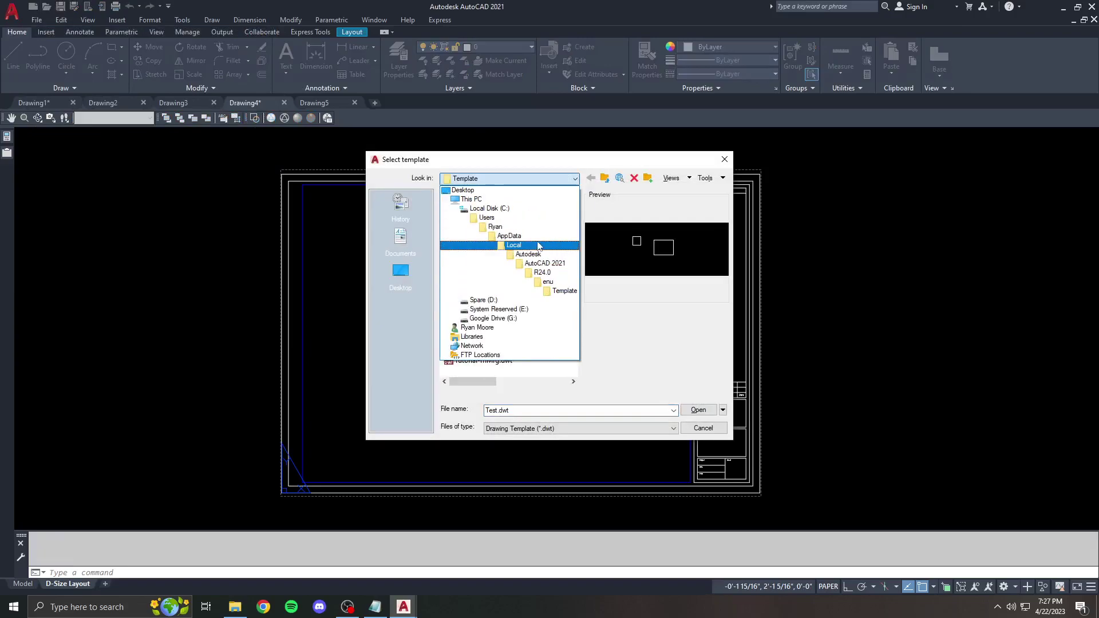
pyautogui.click(595, 247)
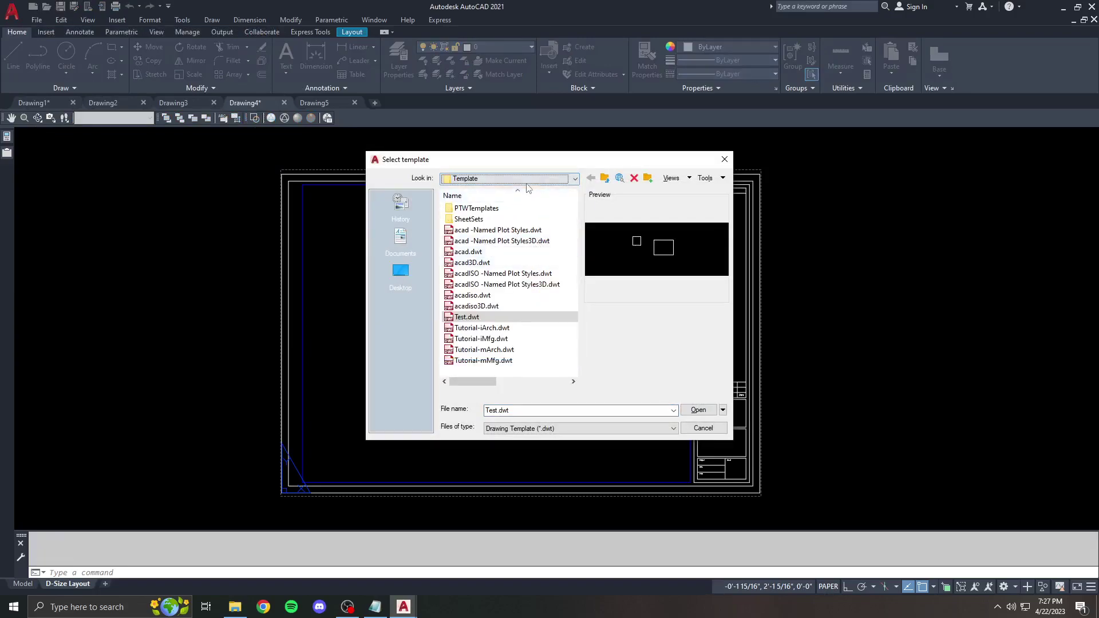
pyautogui.click(723, 159)
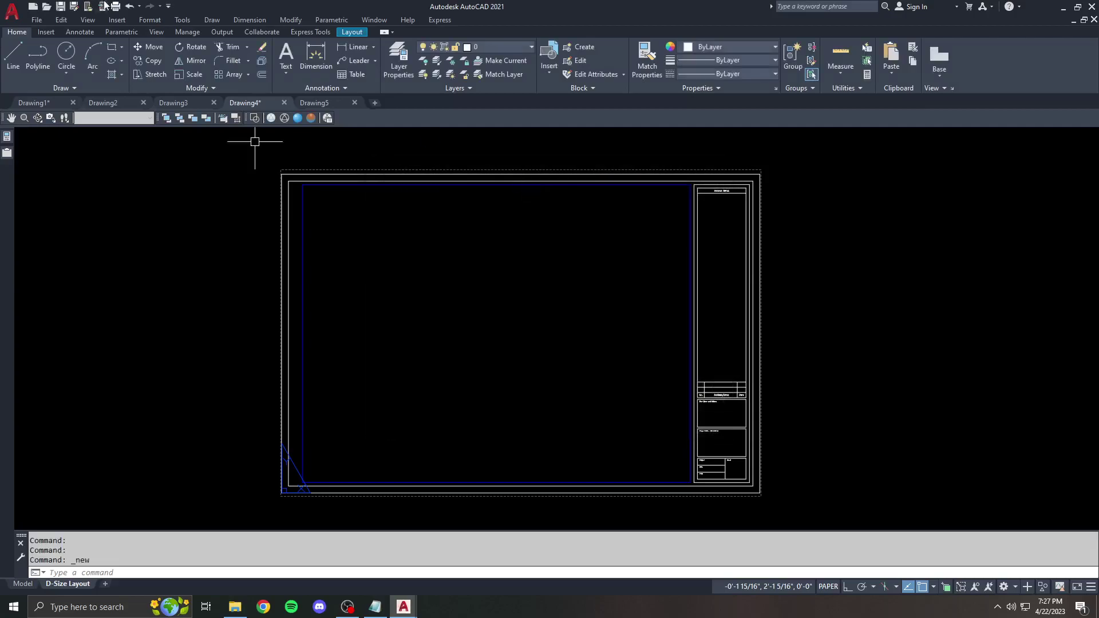
pyautogui.click(37, 21)
pyautogui.click(484, 148)
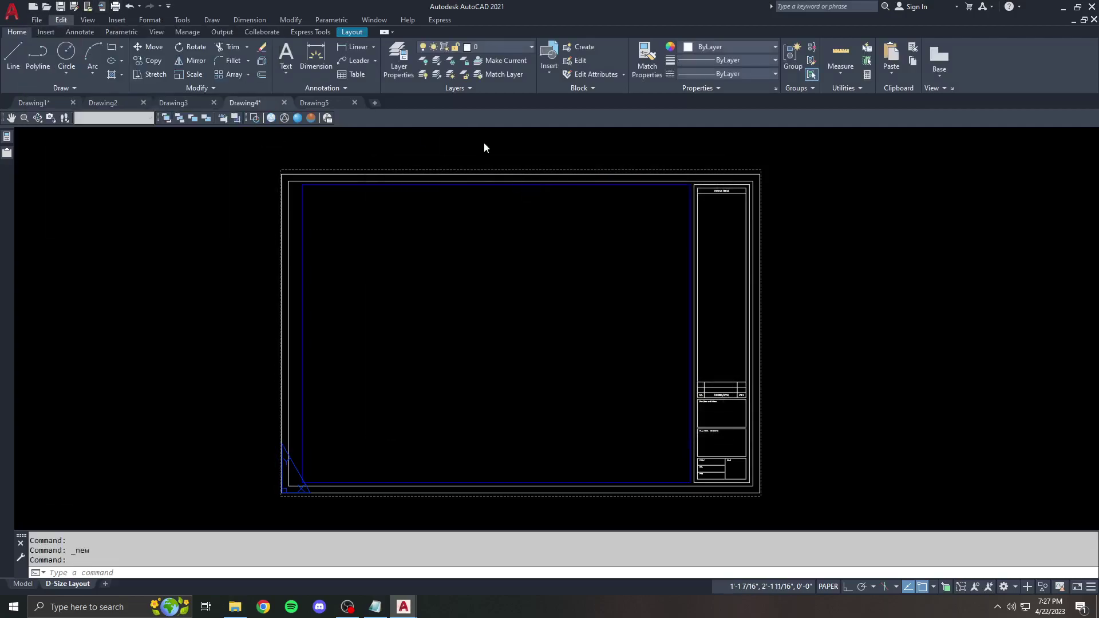
pyautogui.click(473, 274)
# Open Options with OP and expand Files > Template Settings > Drawing Template File Location.
pyautogui.press('Escape')
pyautogui.press('Escape')
pyautogui.write('o')
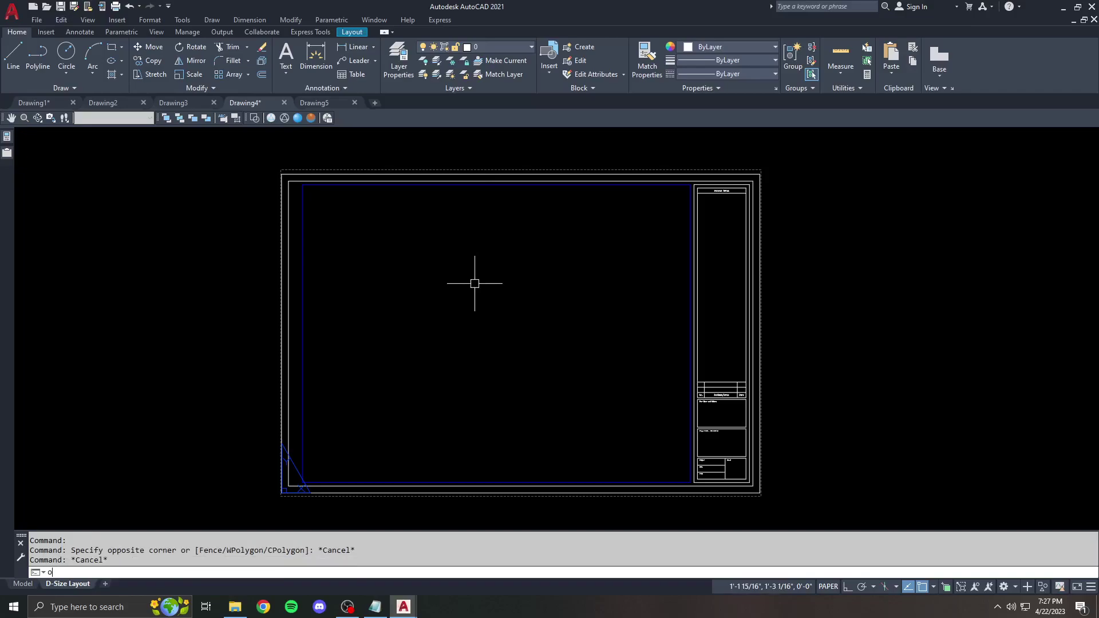
pyautogui.write('p')
pyautogui.press('Return')
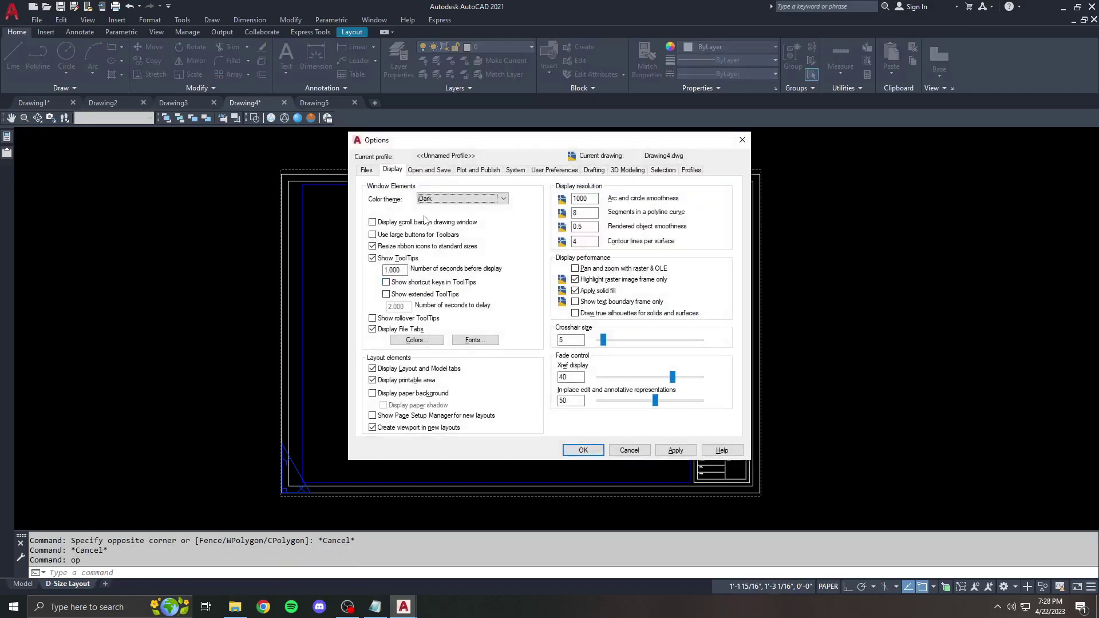
pyautogui.click(366, 170)
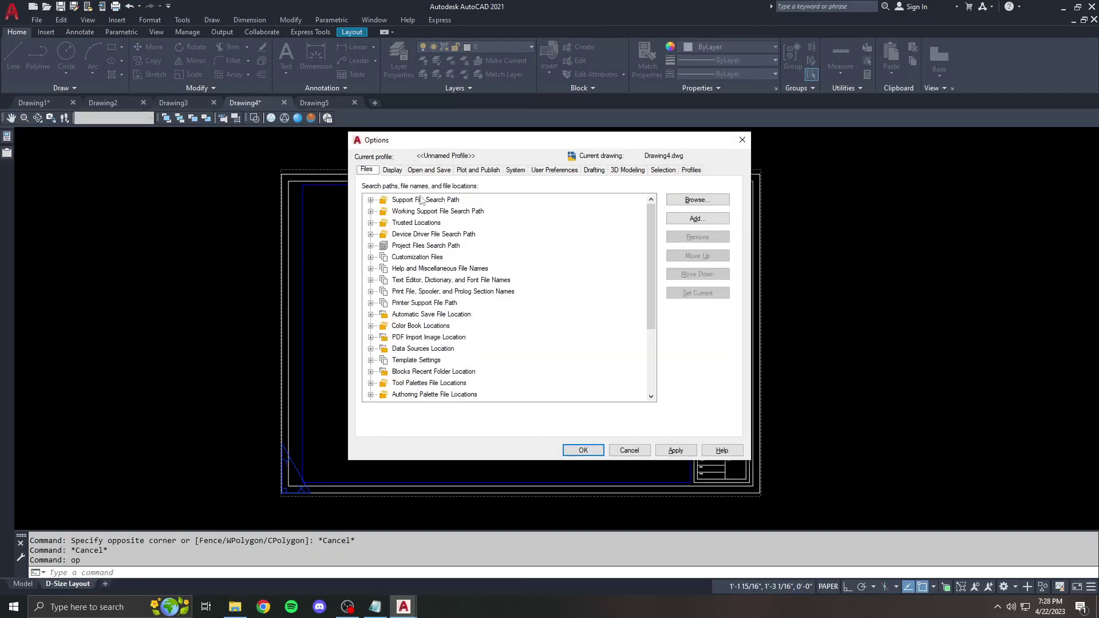
pyautogui.scroll(-1, 464, 293)
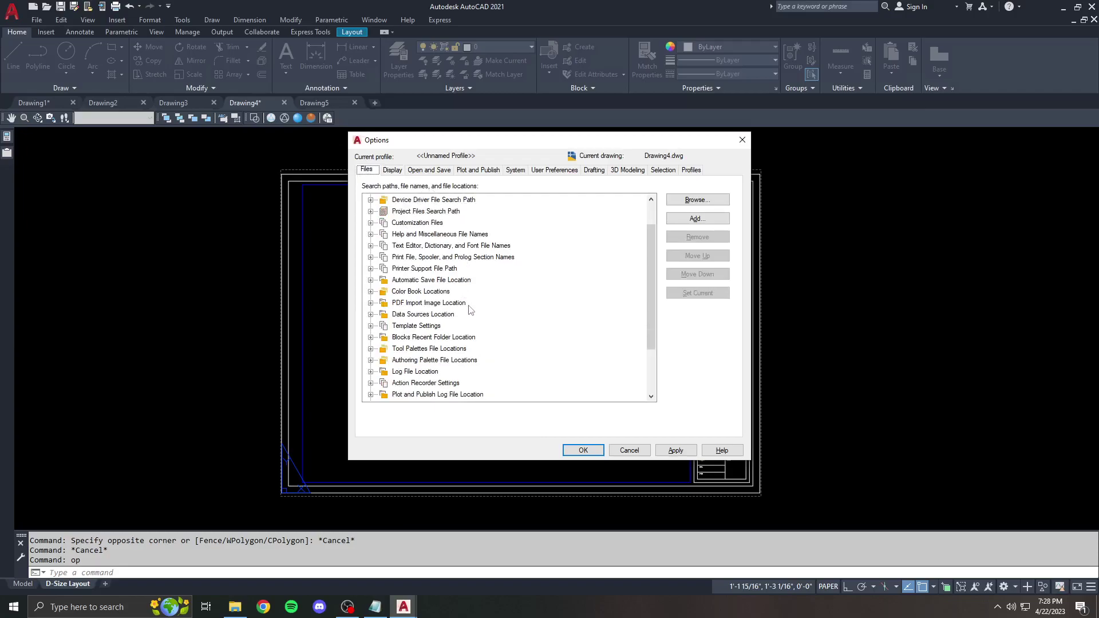
pyautogui.click(370, 326)
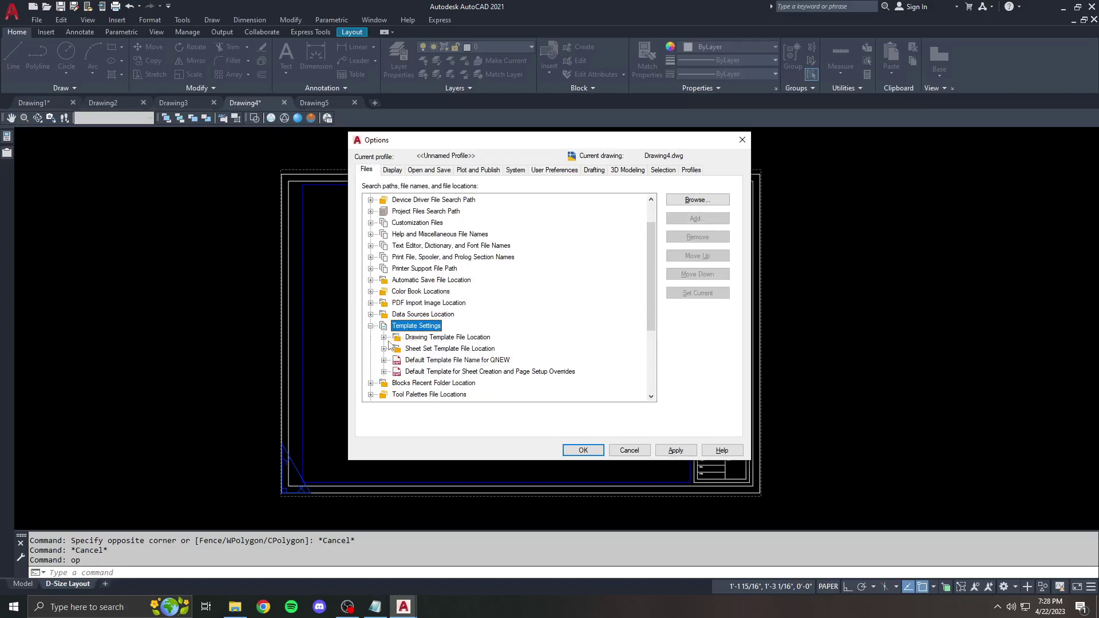
pyautogui.click(384, 337)
# Change the template folder path to Documents\You Can Draft.
pyautogui.click(452, 349)
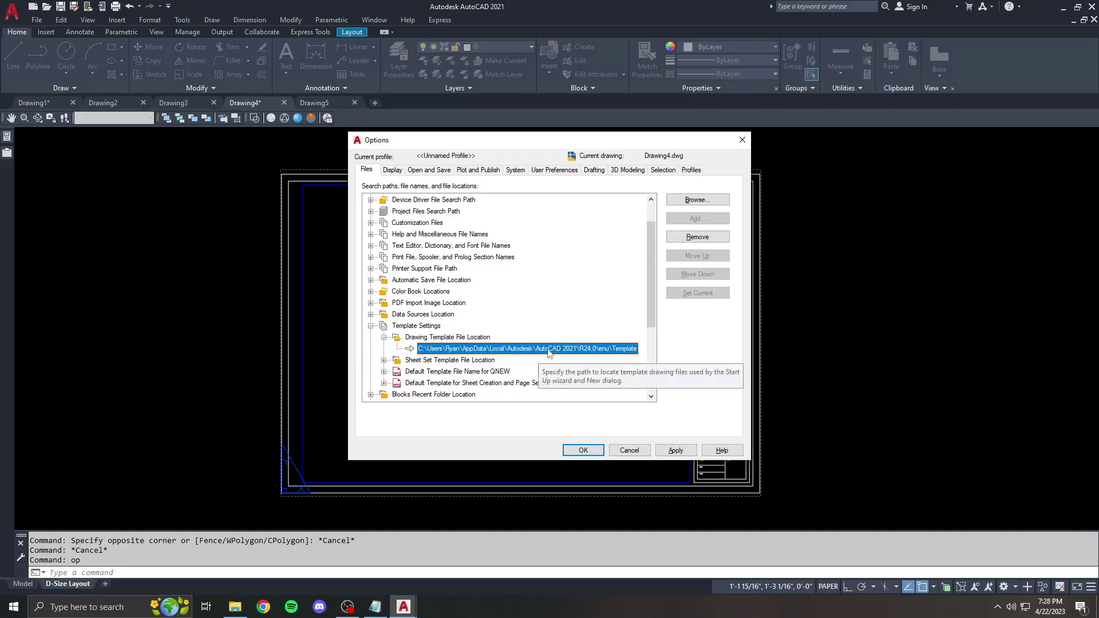
pyautogui.click(690, 200)
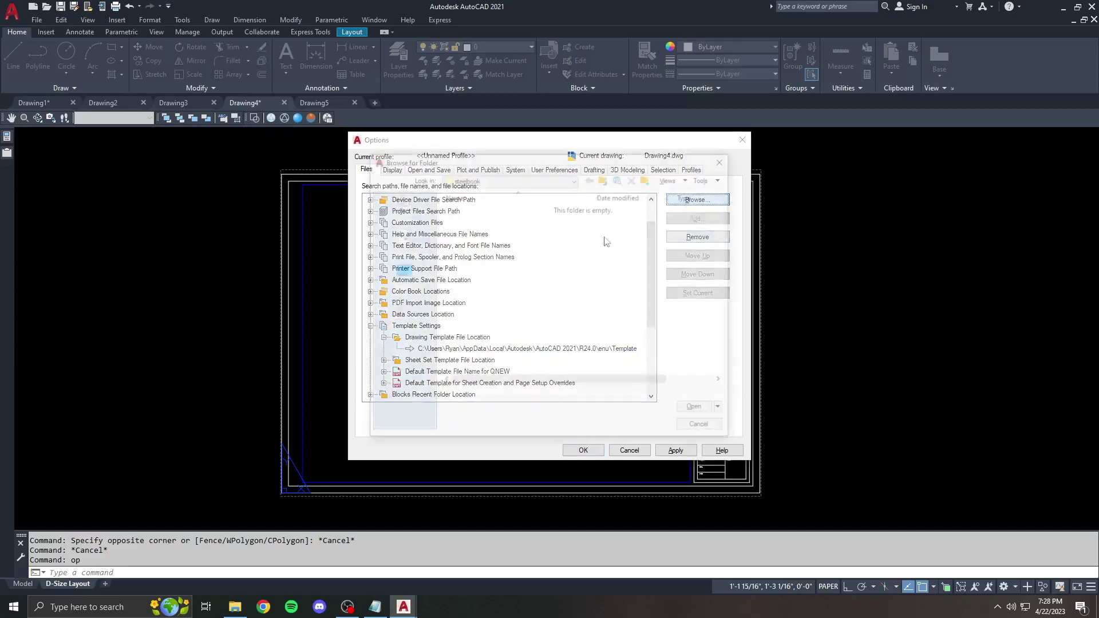
pyautogui.click(487, 179)
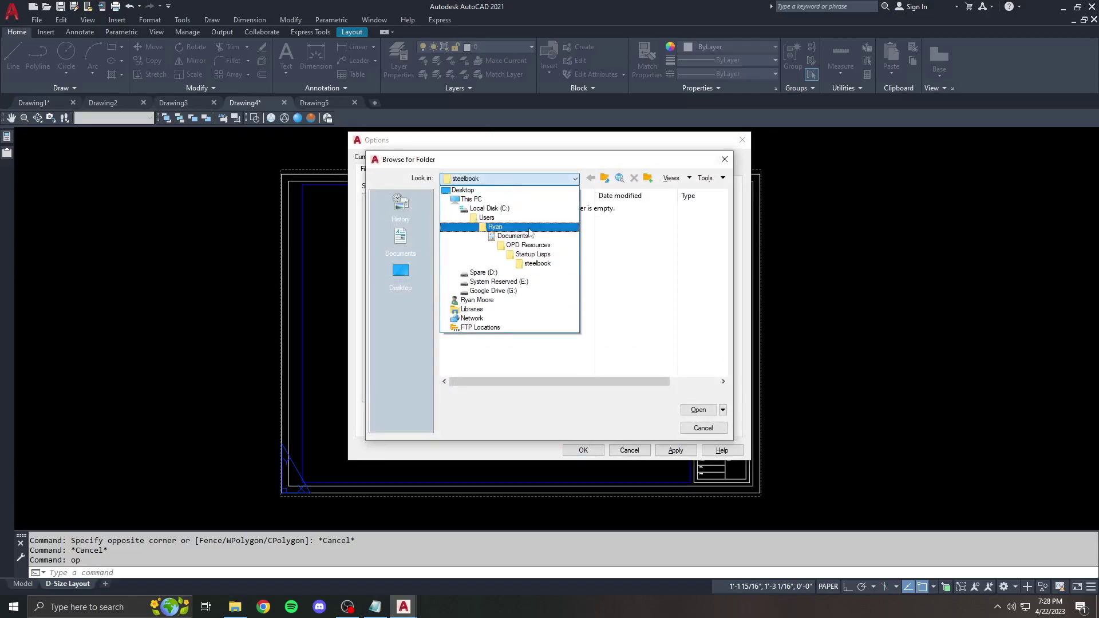
pyautogui.click(504, 223)
pyautogui.doubleClick(481, 371)
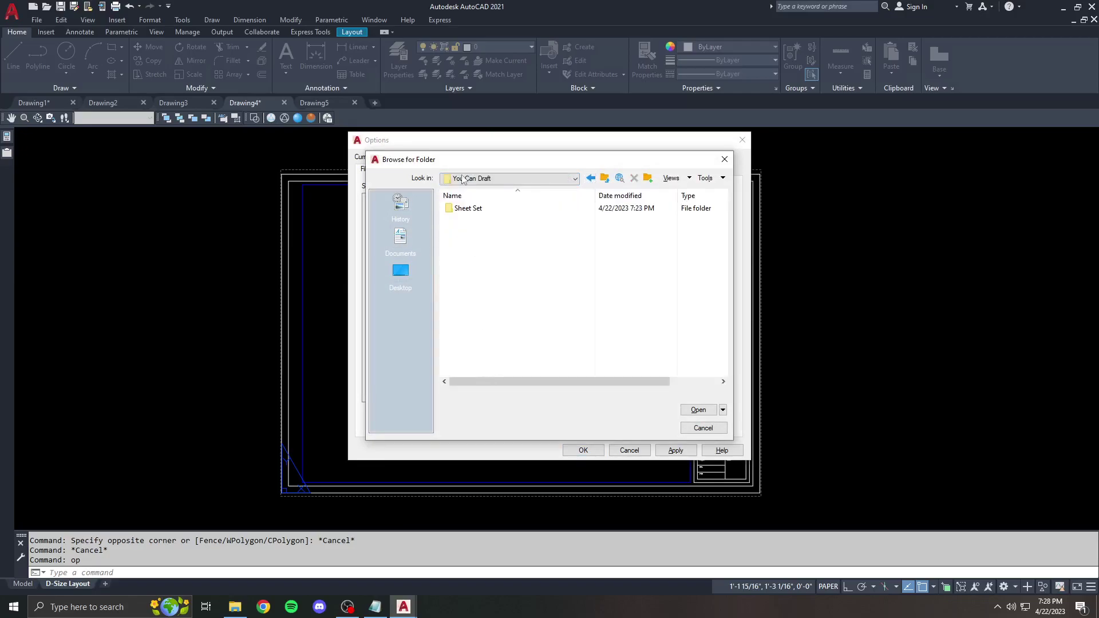
pyautogui.click(697, 410)
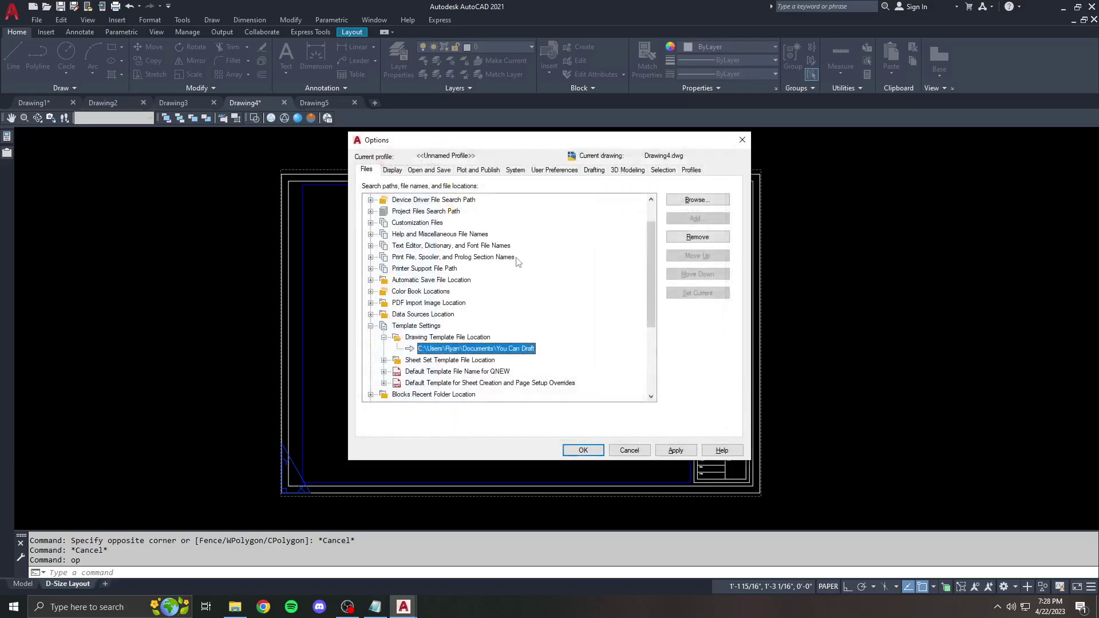
# Apply the Options change and verify Select template now opens in the You Can Draft folder.
pyautogui.click(583, 451)
pyautogui.click(36, 19)
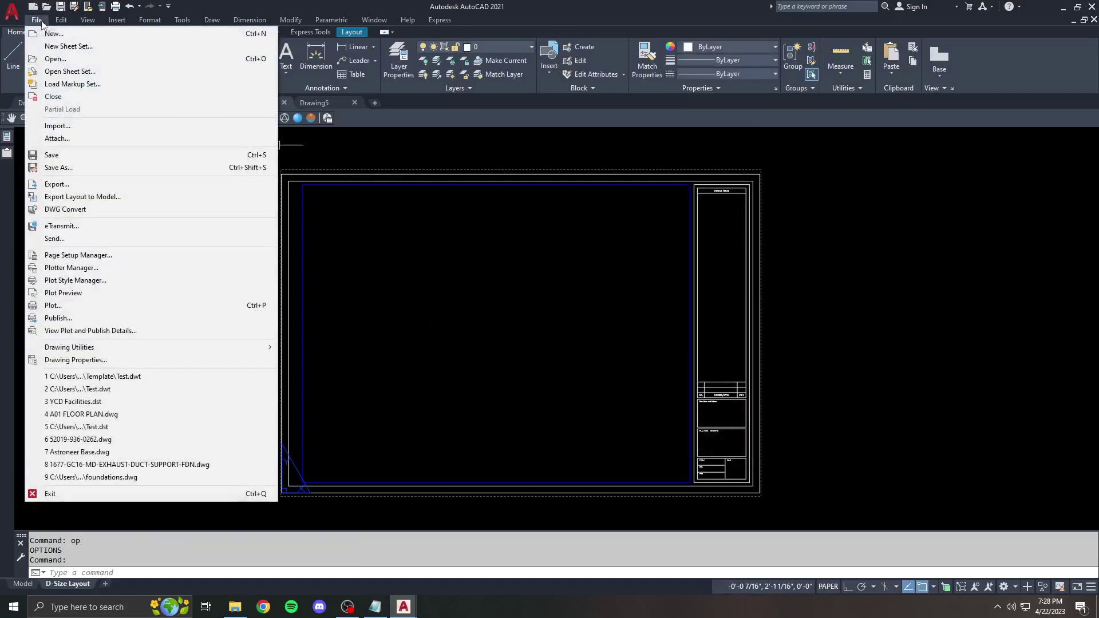
pyautogui.click(43, 32)
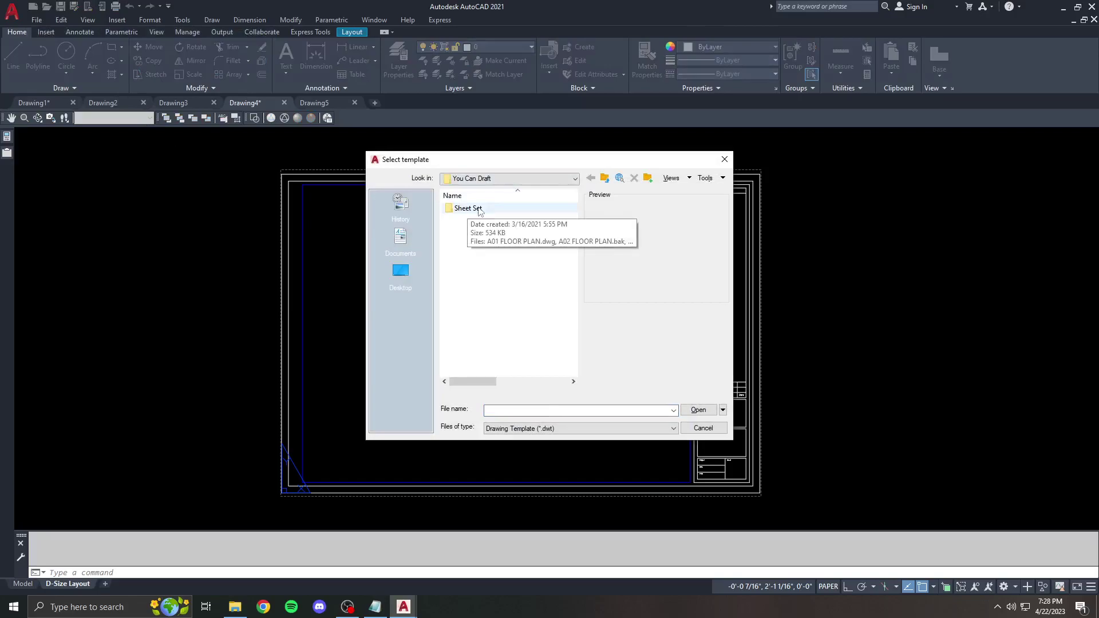
pyautogui.click(515, 178)
pyautogui.click(522, 180)
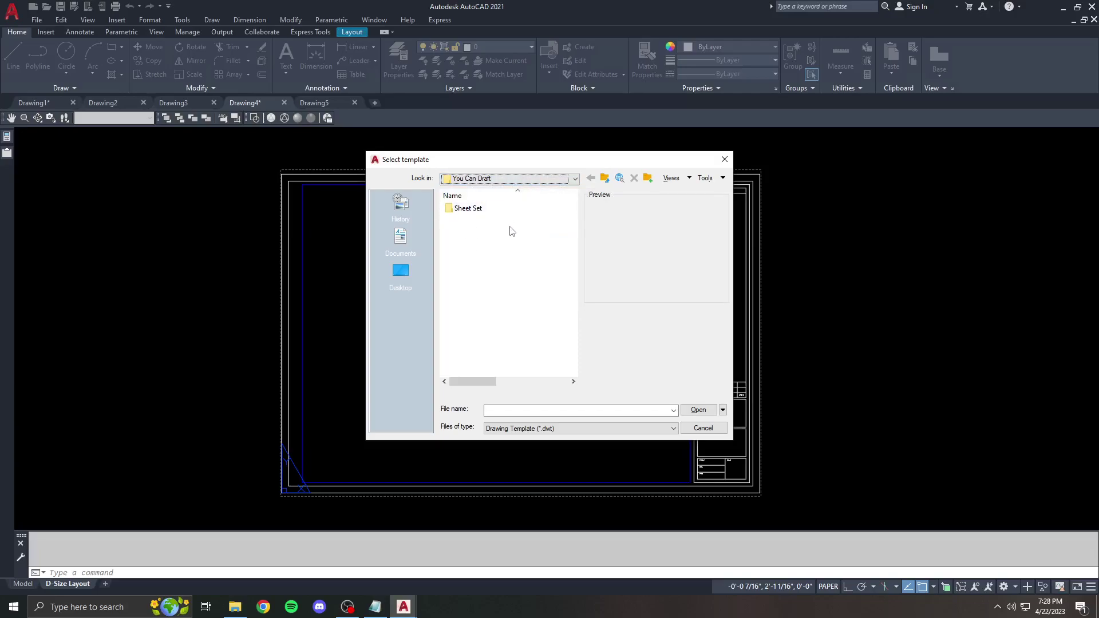
# Close the template chooser, reopen Options and reveal the QNEW default template, currently None.
pyautogui.click(724, 159)
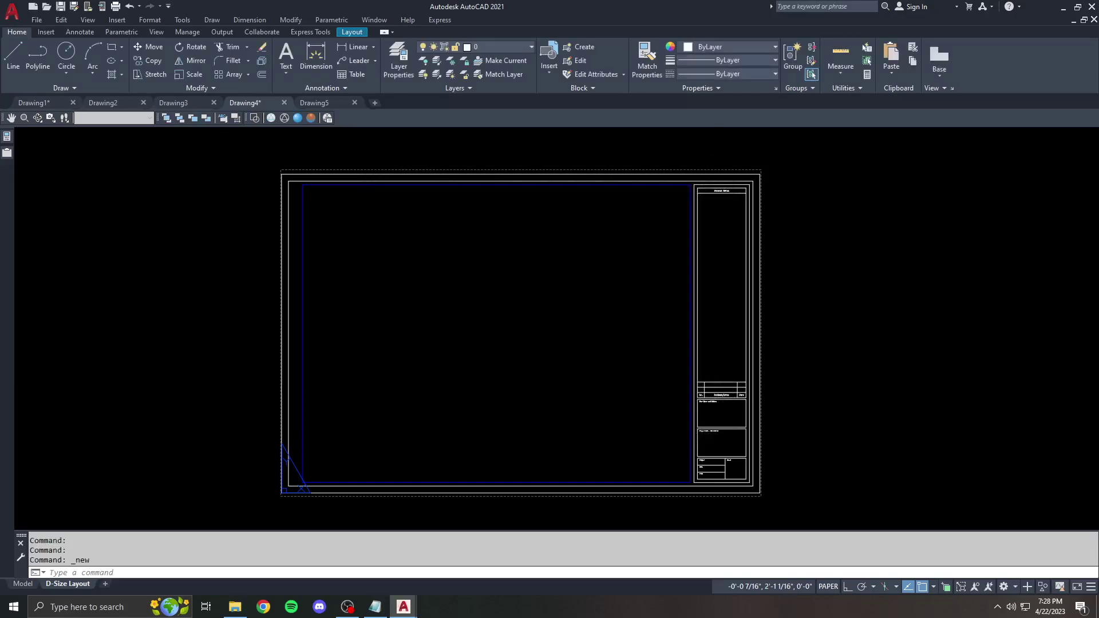
pyautogui.write('op')
pyautogui.press('Return')
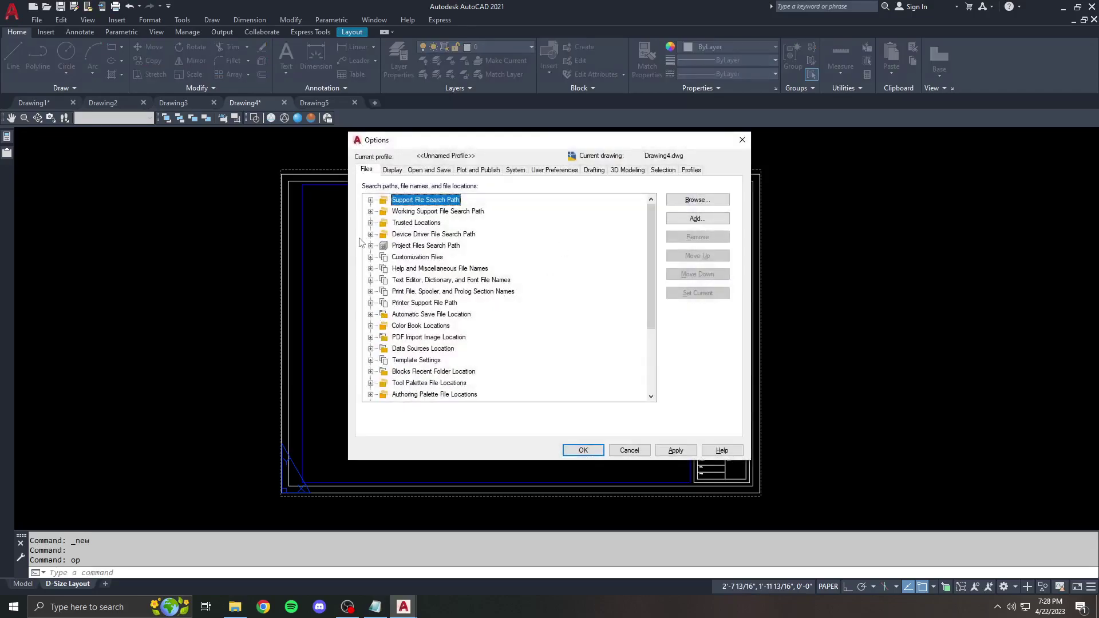
pyautogui.click(374, 361)
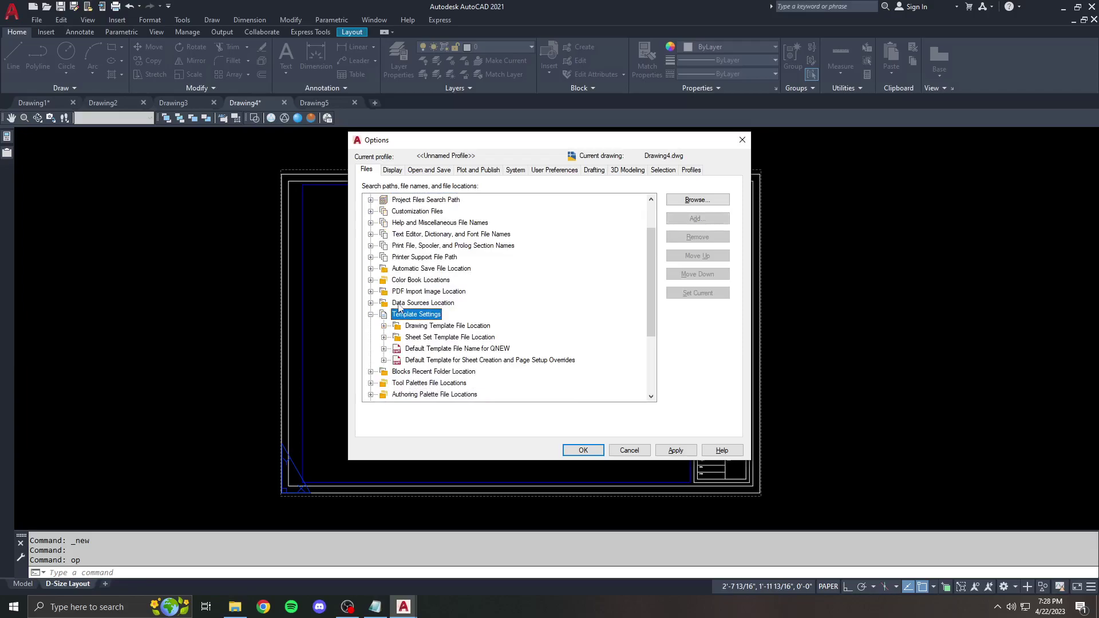
pyautogui.click(384, 349)
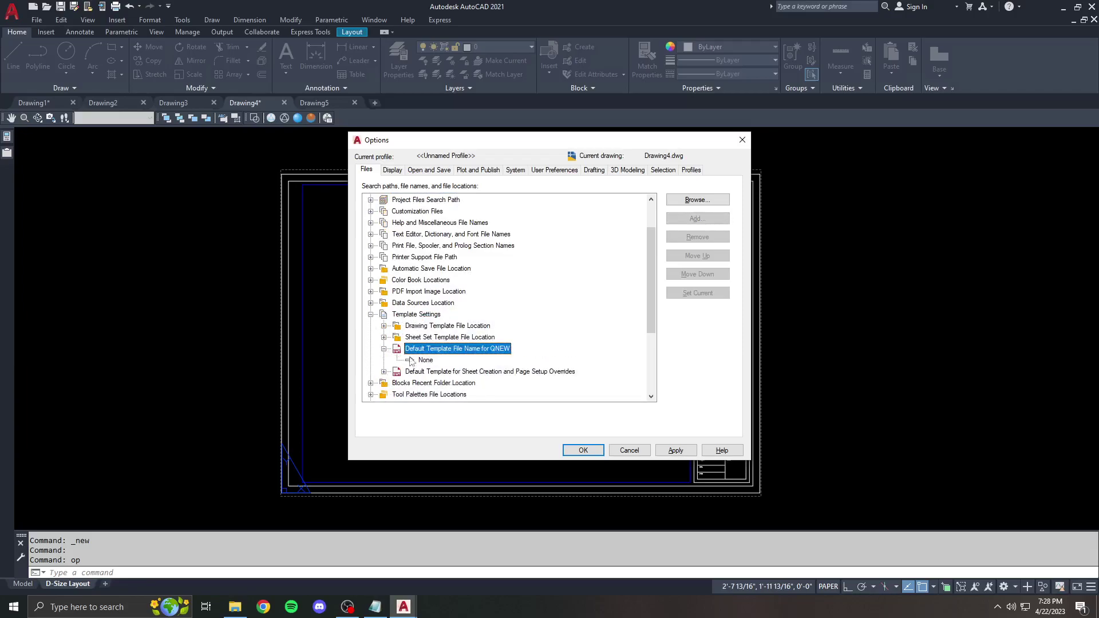
# Close Options, try a QNEW and cancel its template chooser, then dismiss the File menu.
pyautogui.click(742, 140)
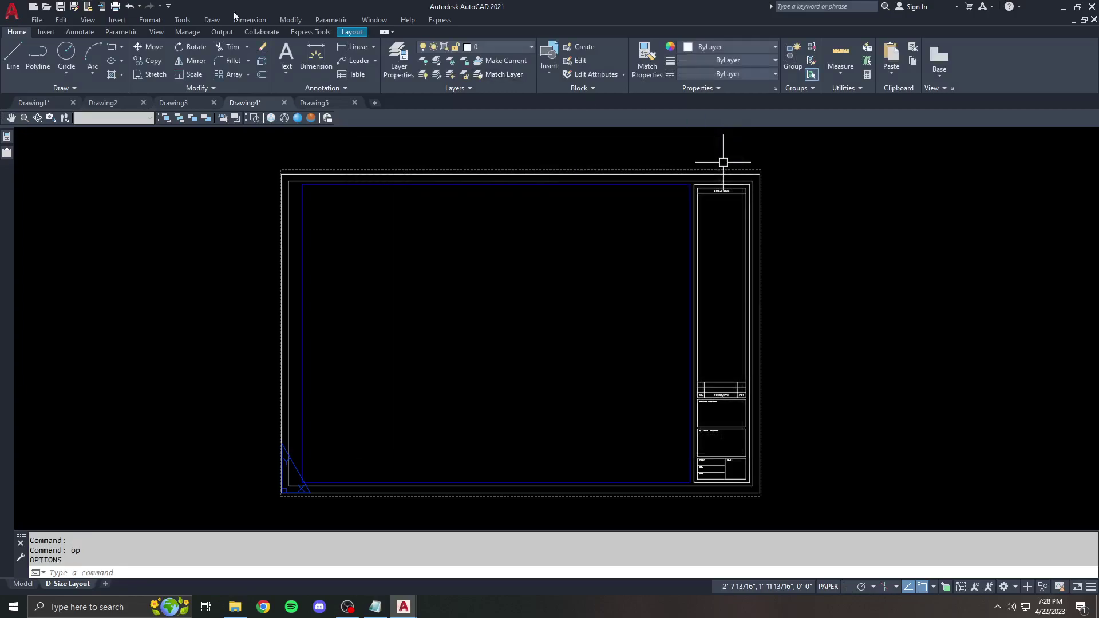
pyautogui.click(33, 9)
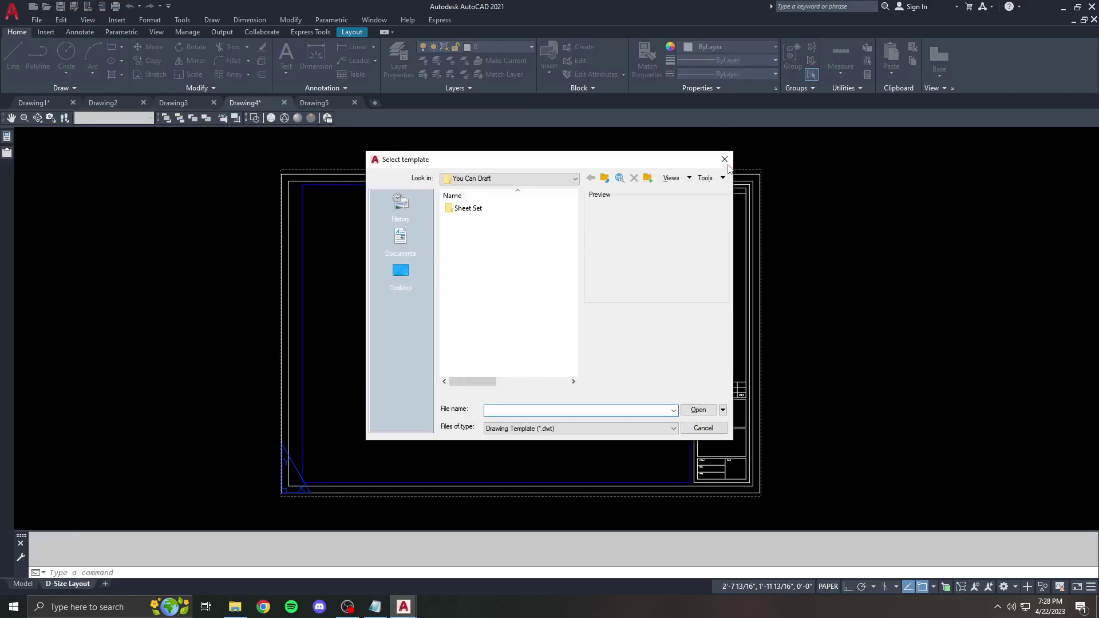
pyautogui.click(725, 160)
pyautogui.click(36, 20)
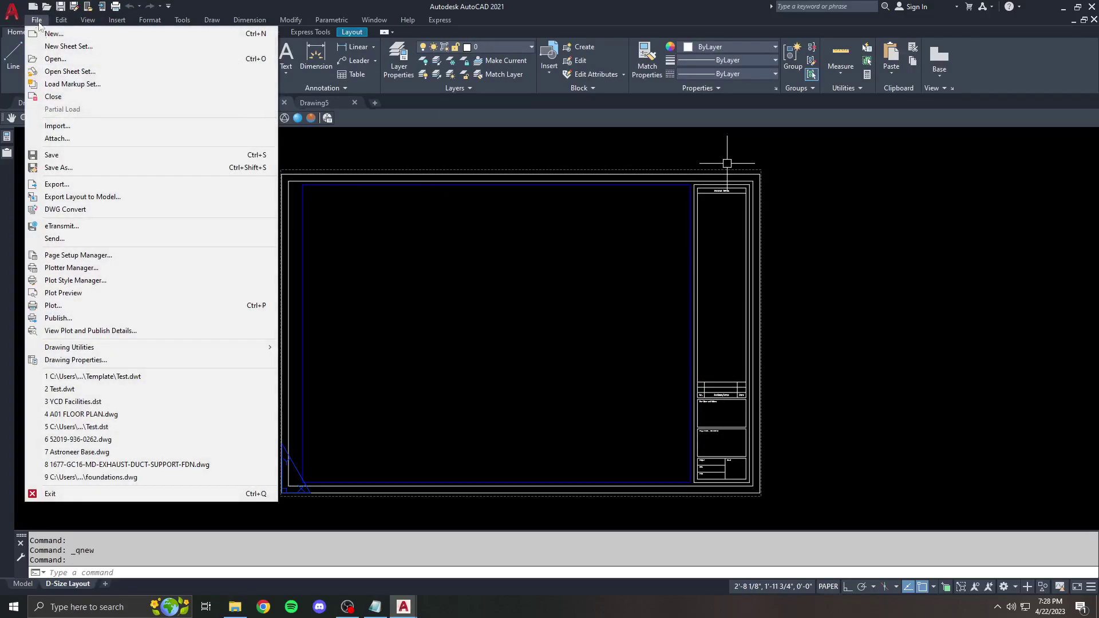
pyautogui.click(479, 6)
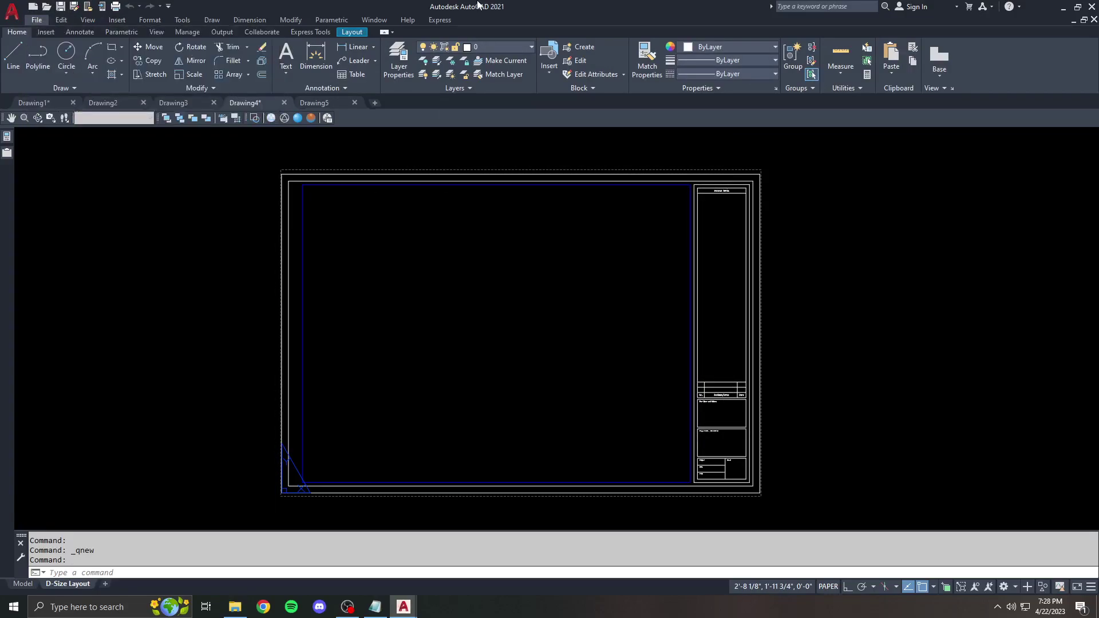
# Reopen Options, browse for a QNEW default template, then cancel out without changes.
pyautogui.click(495, 295)
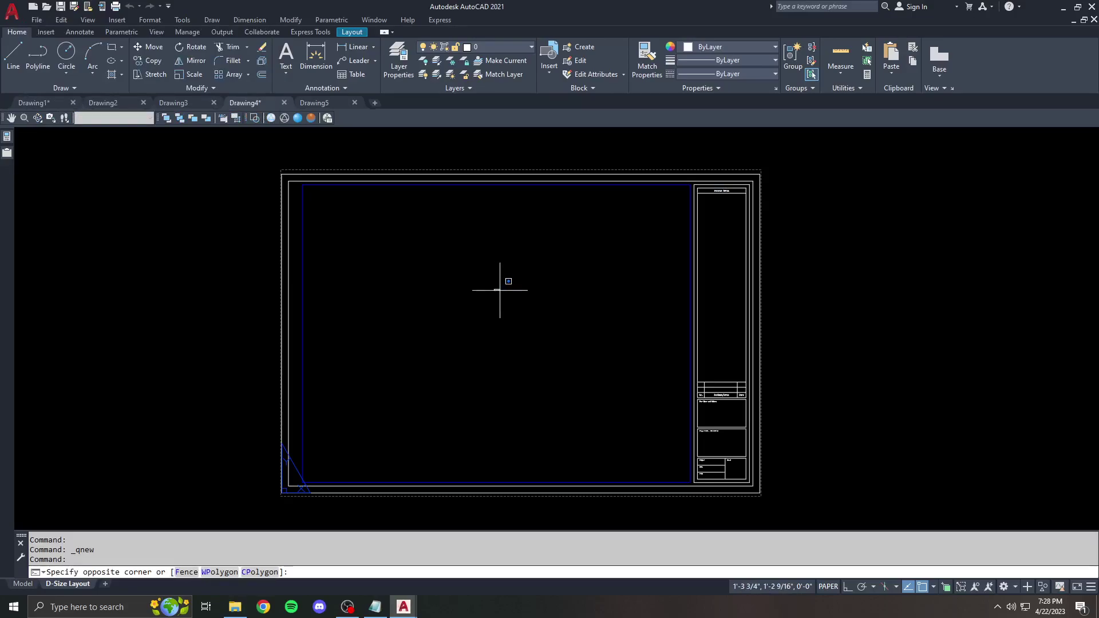
pyautogui.write('op')
pyautogui.press('Return')
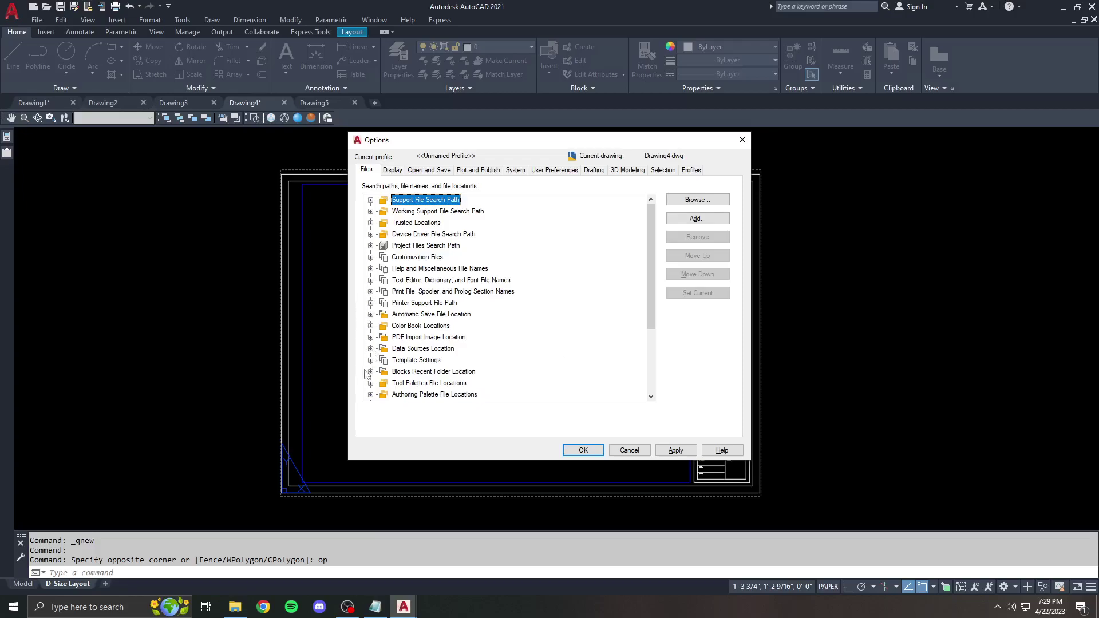
pyautogui.click(371, 360)
pyautogui.scroll(-3, 383, 332)
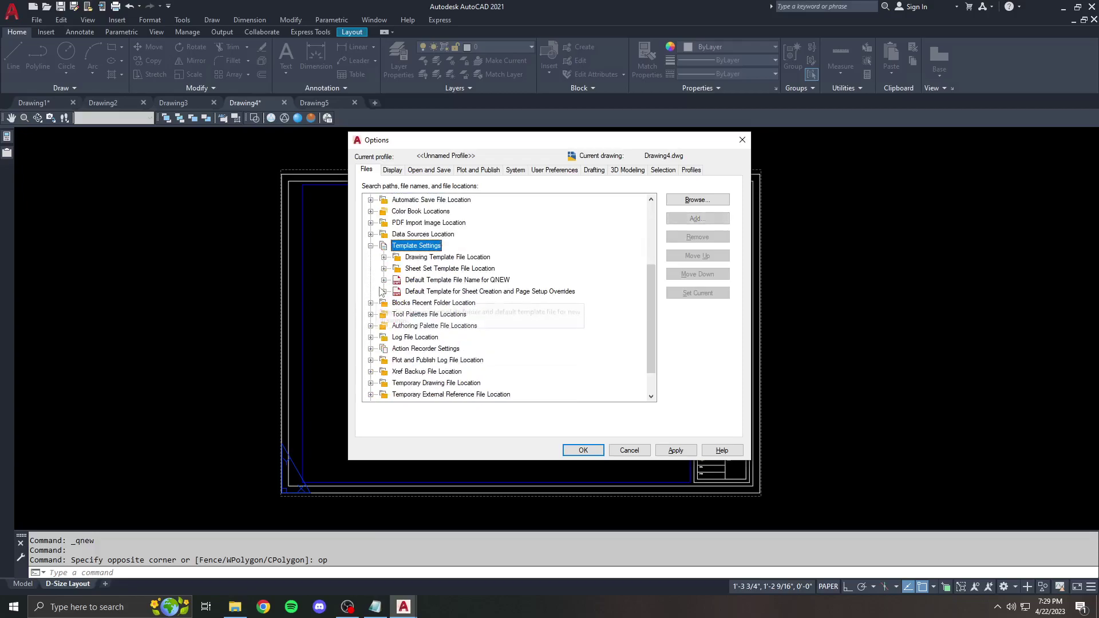
pyautogui.doubleClick(427, 279)
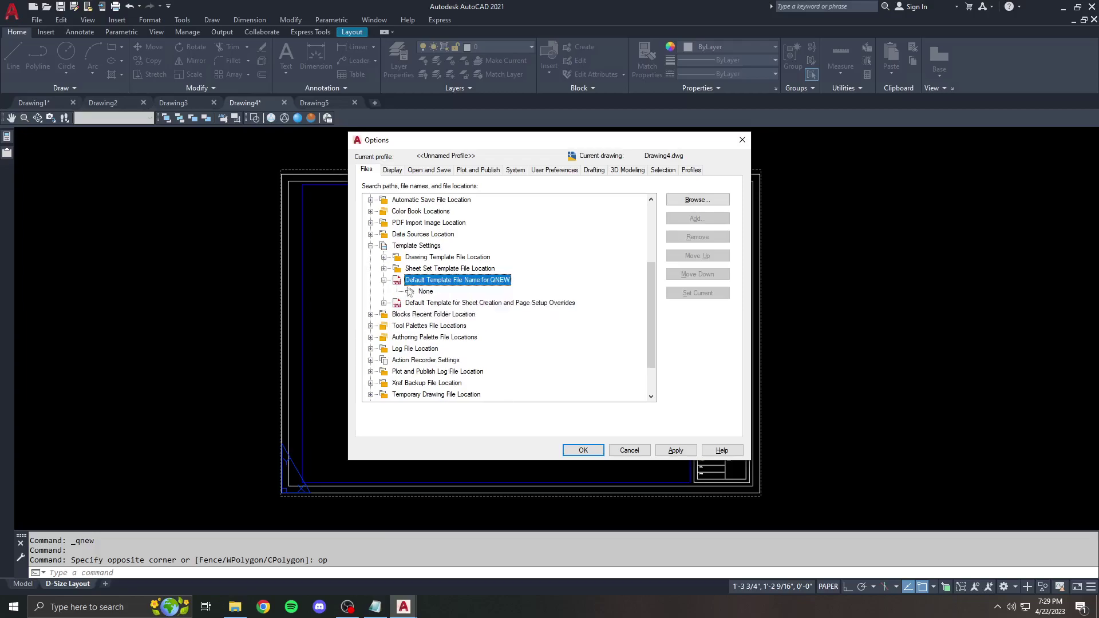
pyautogui.click(425, 290)
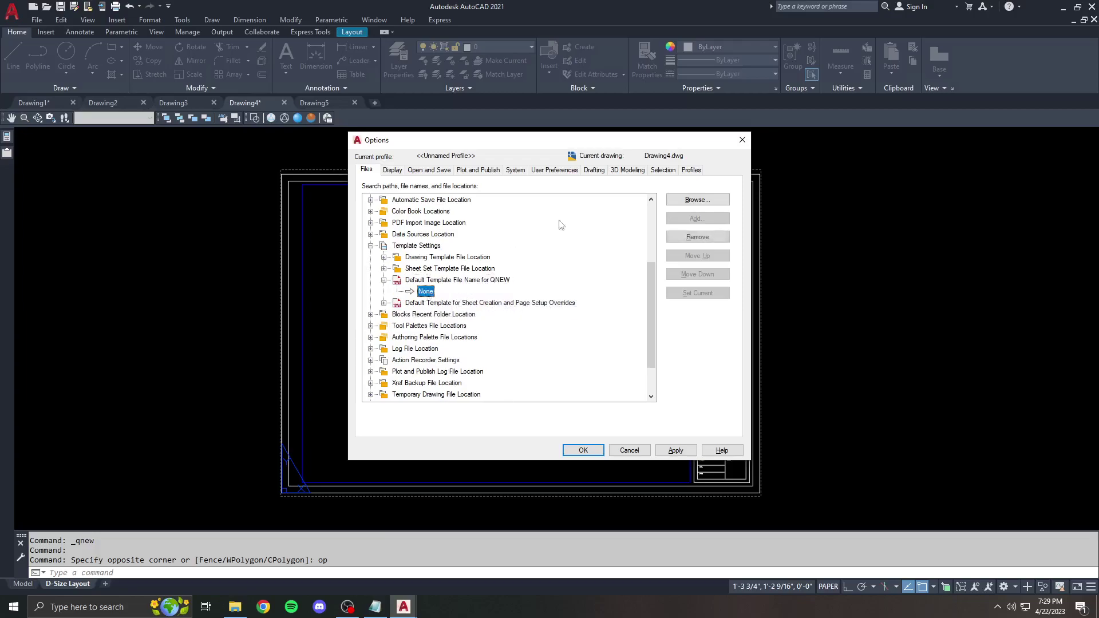
pyautogui.click(697, 199)
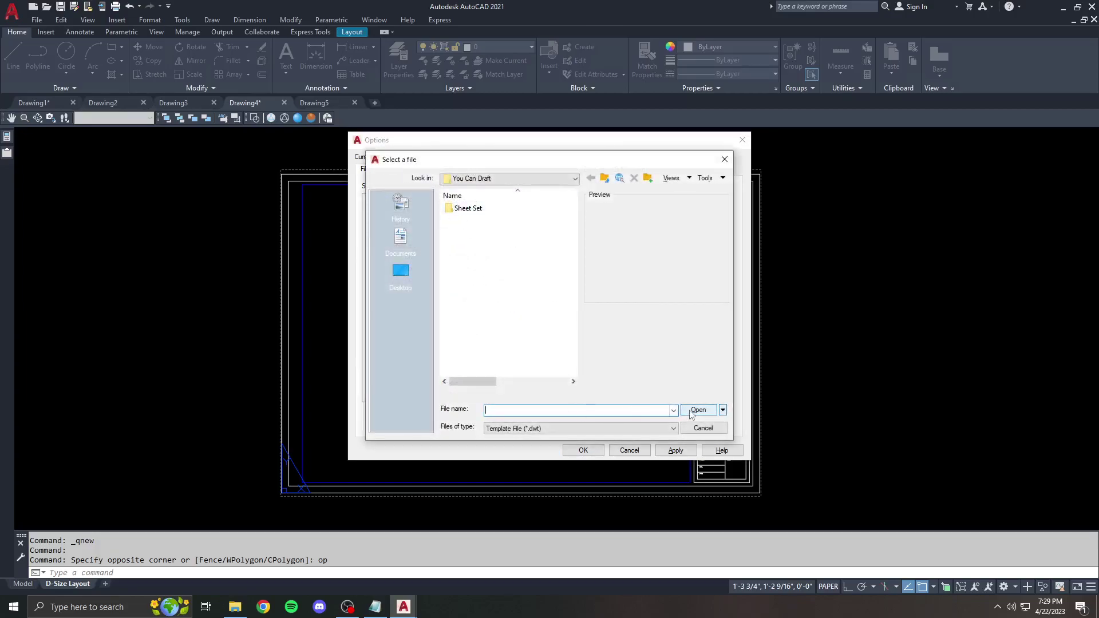
pyautogui.click(541, 177)
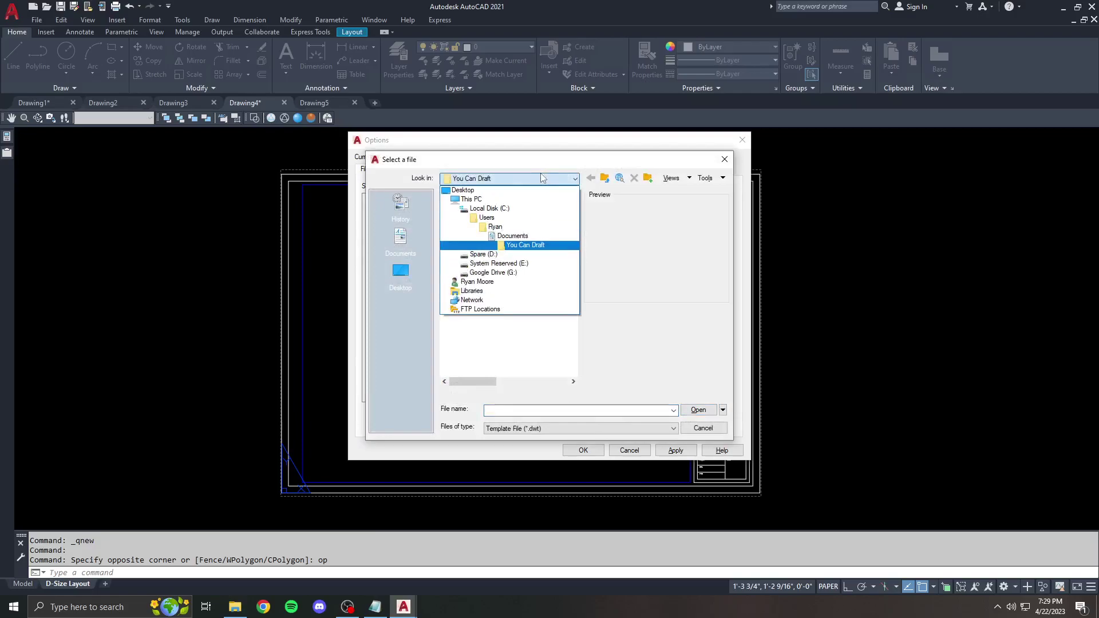
pyautogui.click(540, 178)
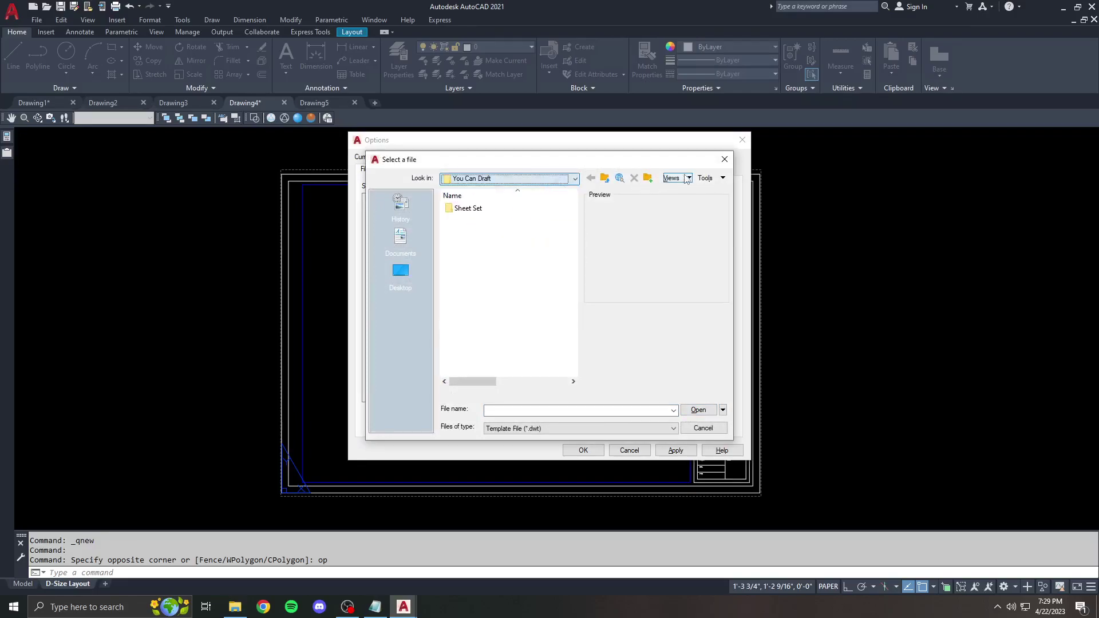
pyautogui.press('Escape')
pyautogui.press('Escape')
# Open Template\Test.dwt and save it as a .dwt template in You Can Draft, then reopen Options.
pyautogui.click(37, 20)
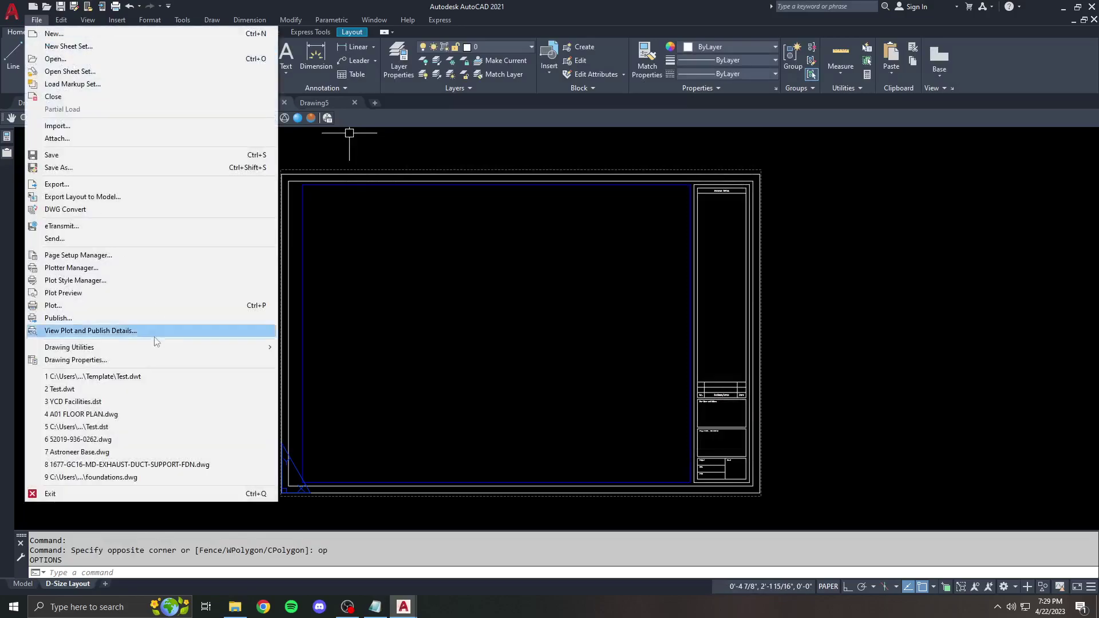
pyautogui.click(129, 376)
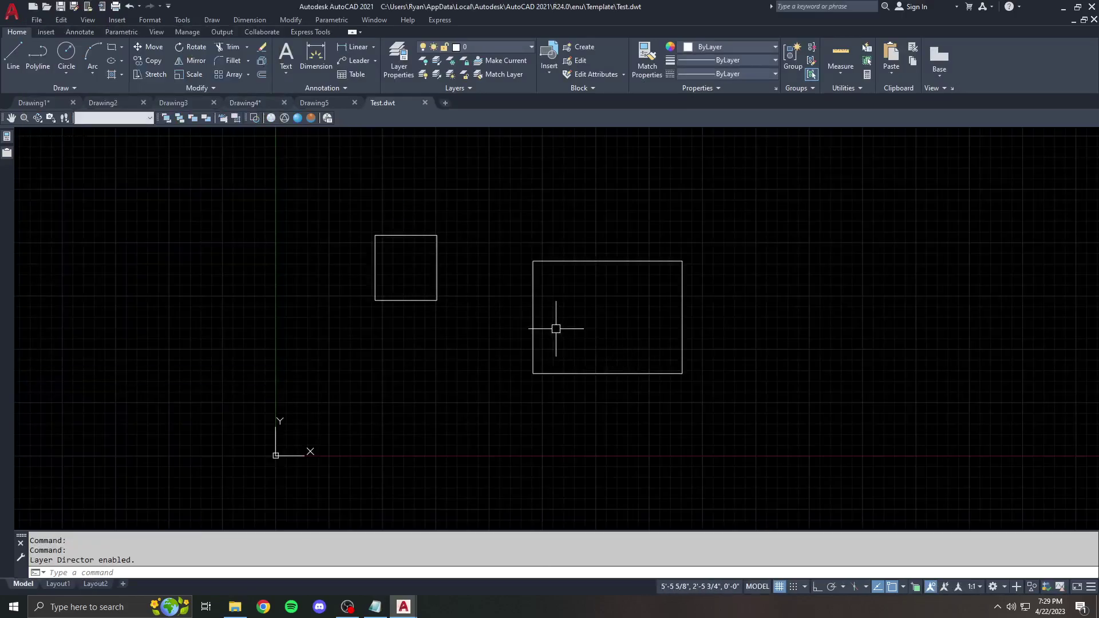
pyautogui.hotkey('ctrl', 'shift', 's')
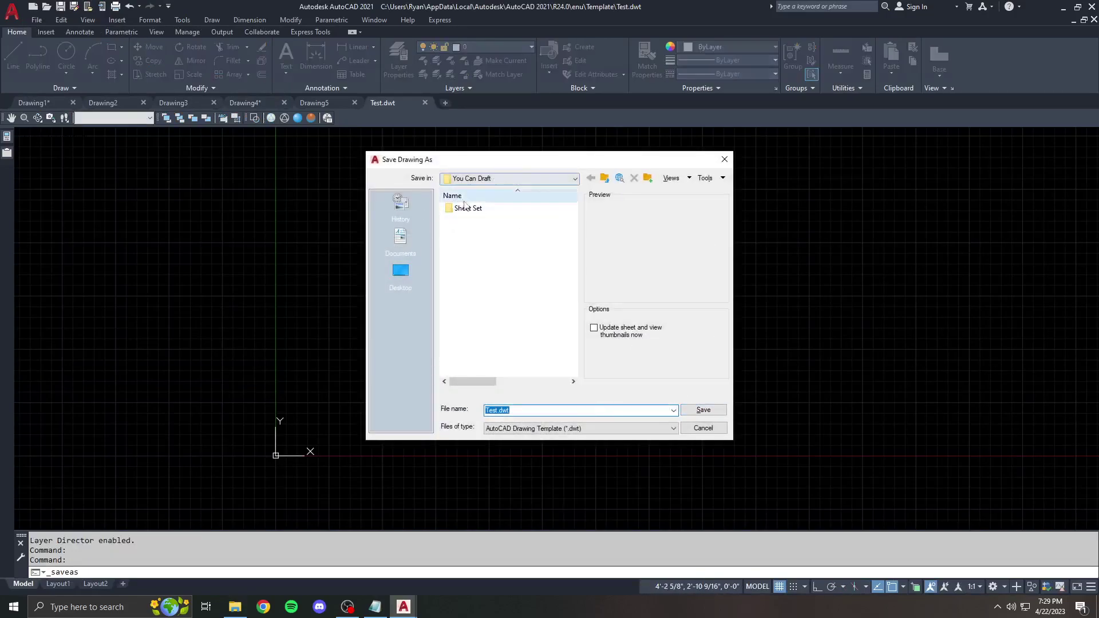
pyautogui.click(702, 410)
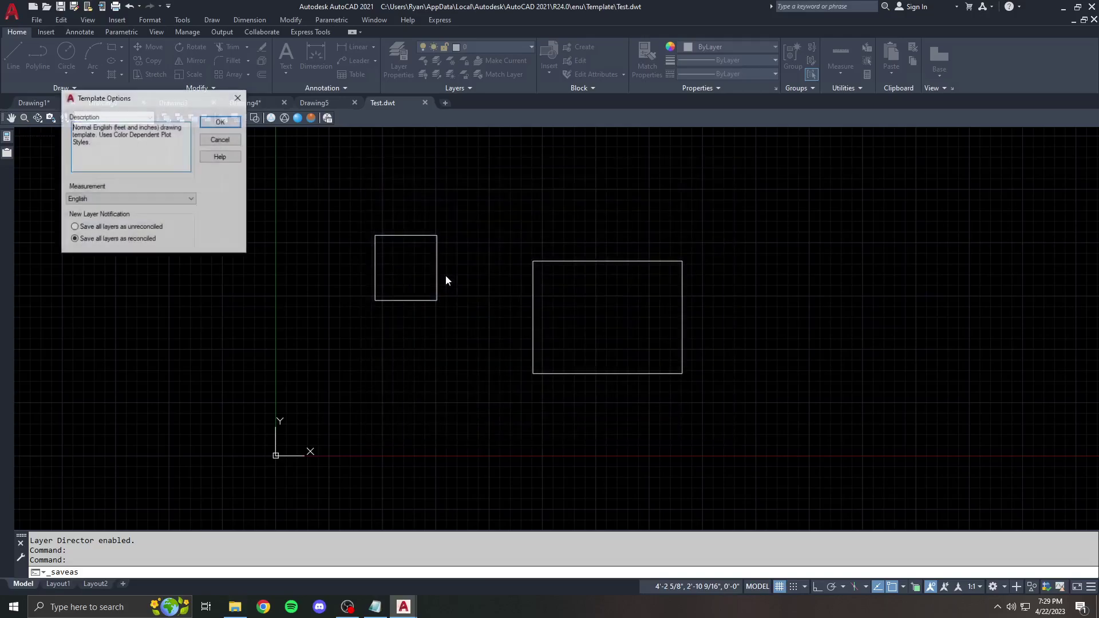
pyautogui.click(221, 122)
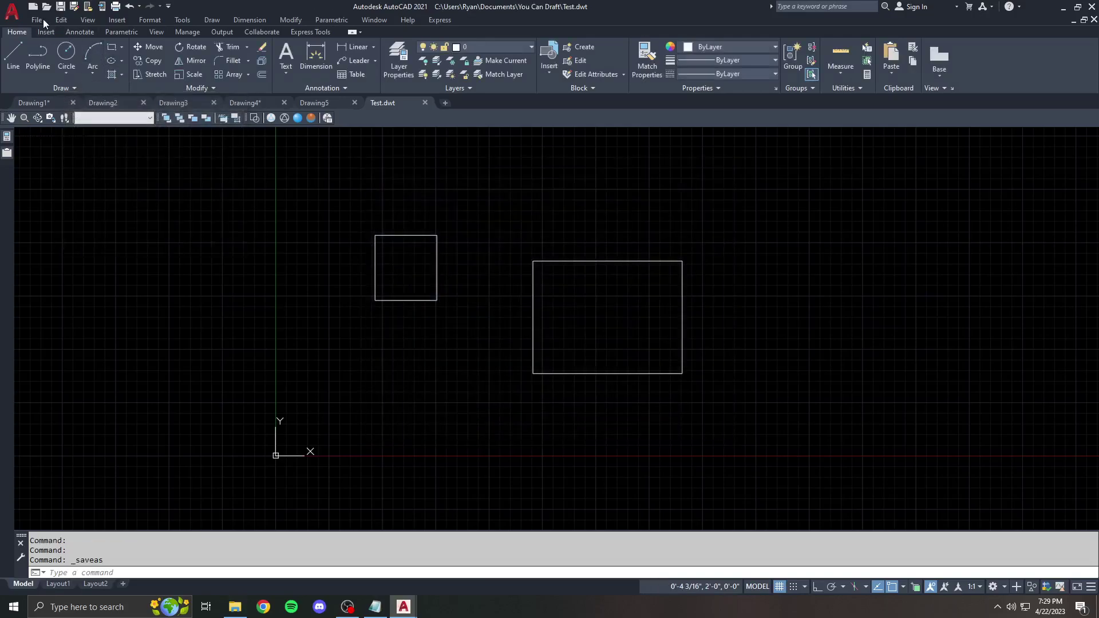
pyautogui.write('op')
pyautogui.scroll(-3, 392, 318)
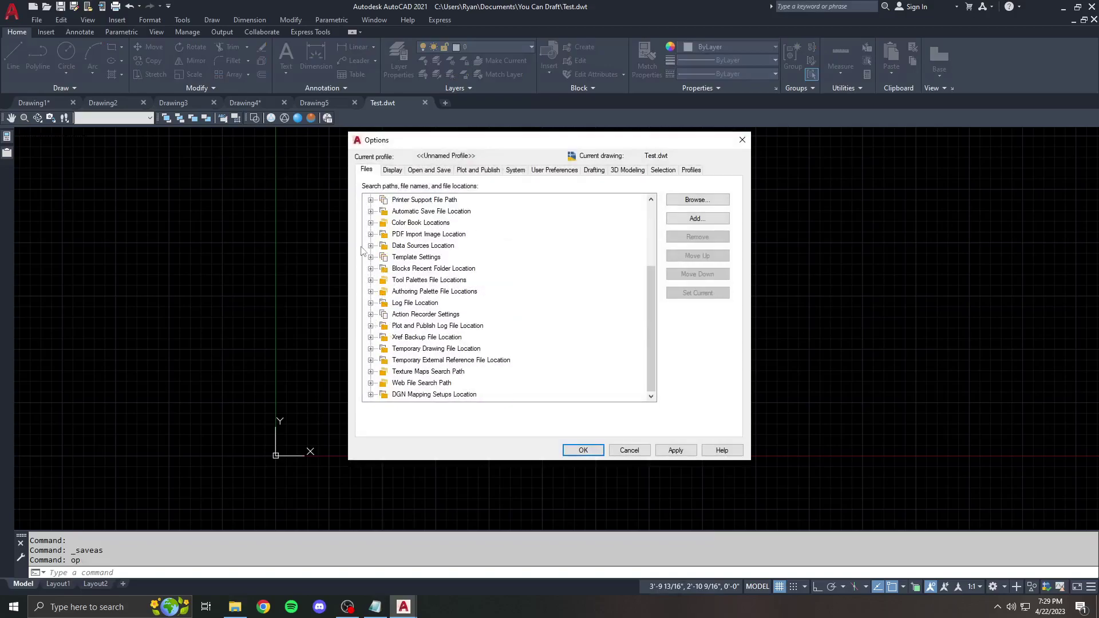
# Replace the QNEW default template None with Test.dwt from You Can Draft and confirm with OK.
pyautogui.doubleClick(416, 257)
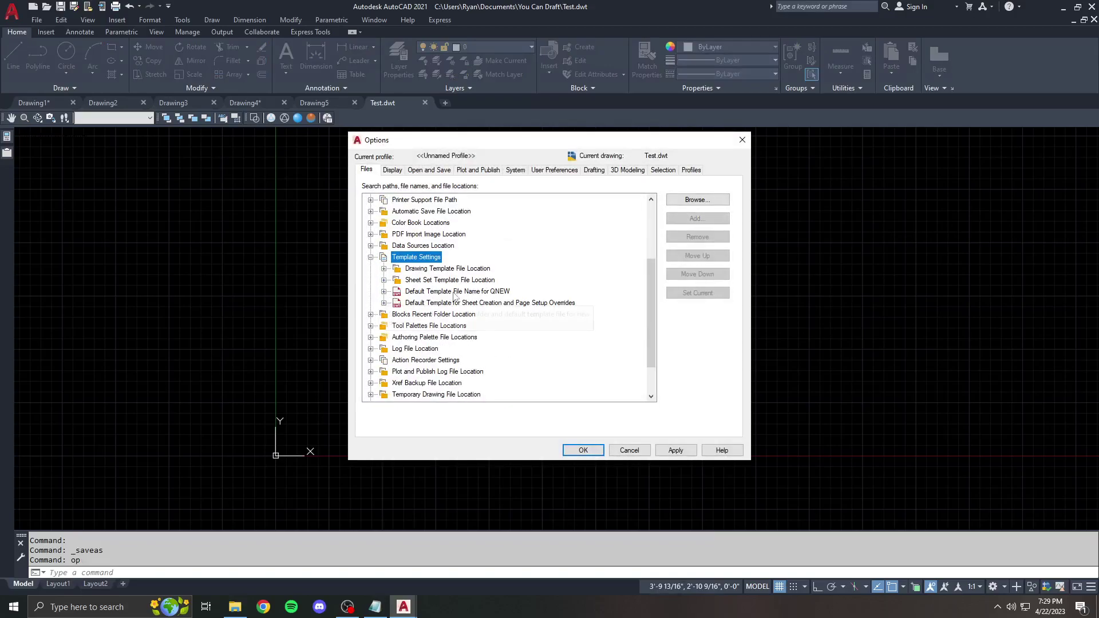
pyautogui.doubleClick(406, 292)
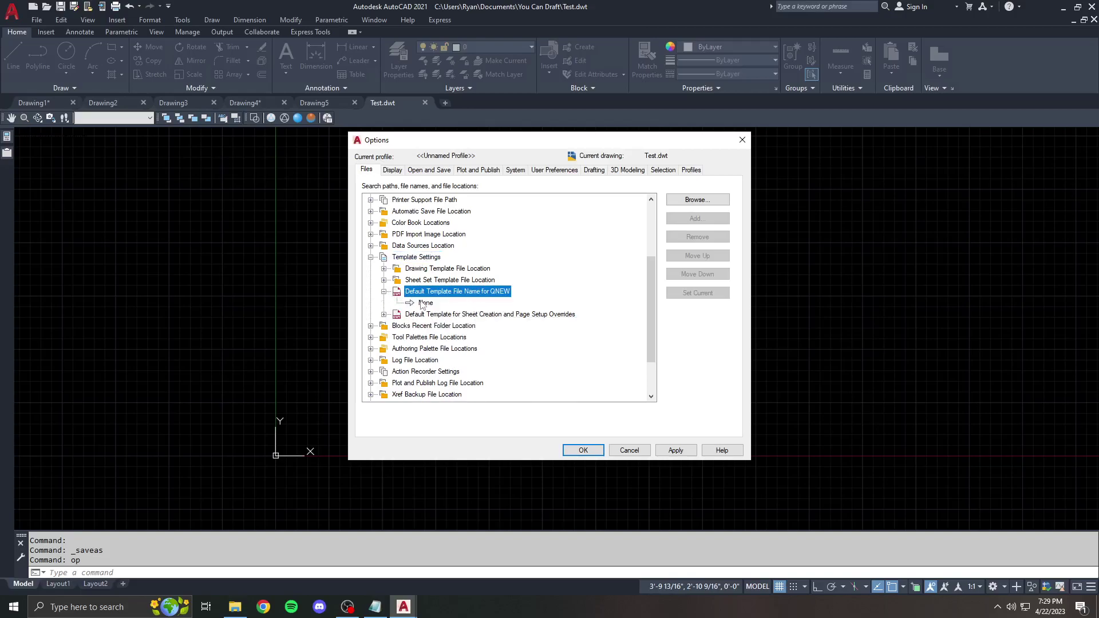
pyautogui.click(425, 302)
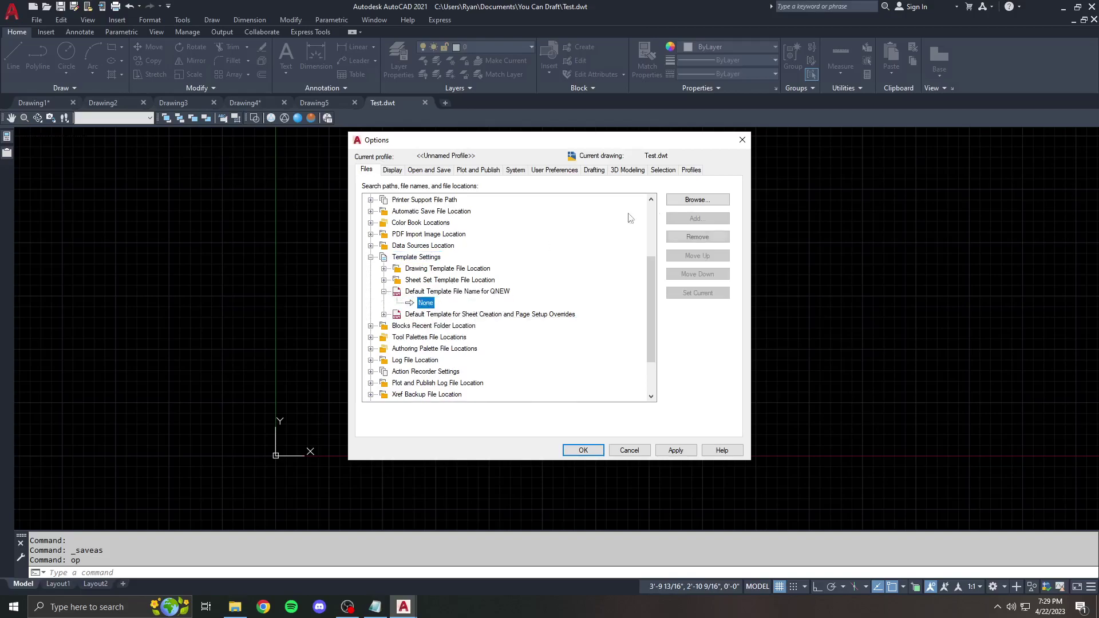
pyautogui.click(683, 204)
pyautogui.doubleClick(467, 220)
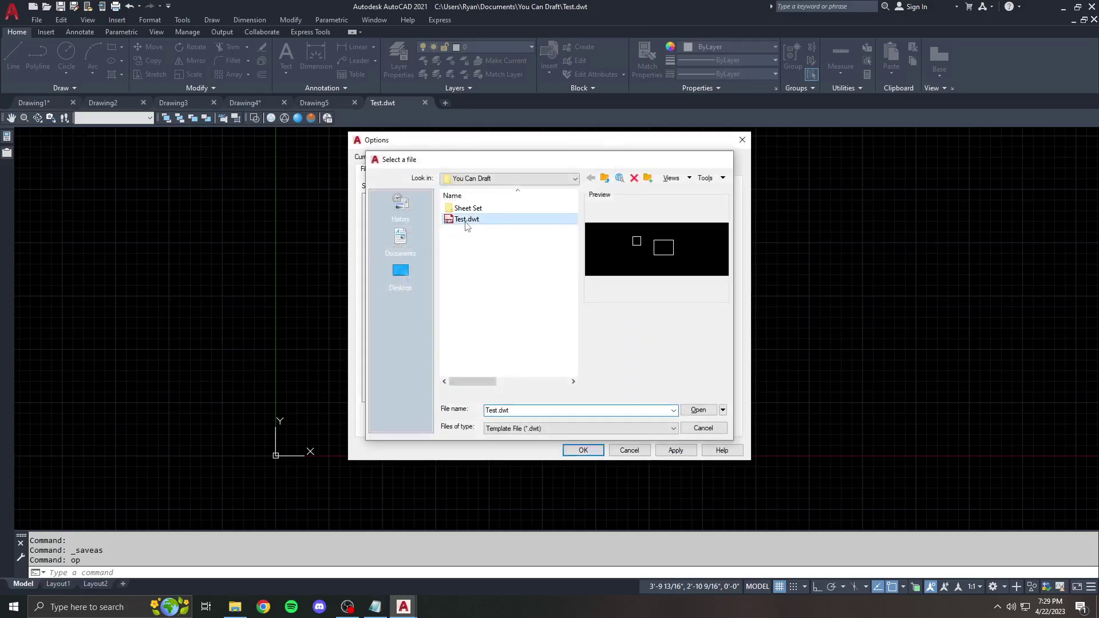
pyautogui.click(583, 450)
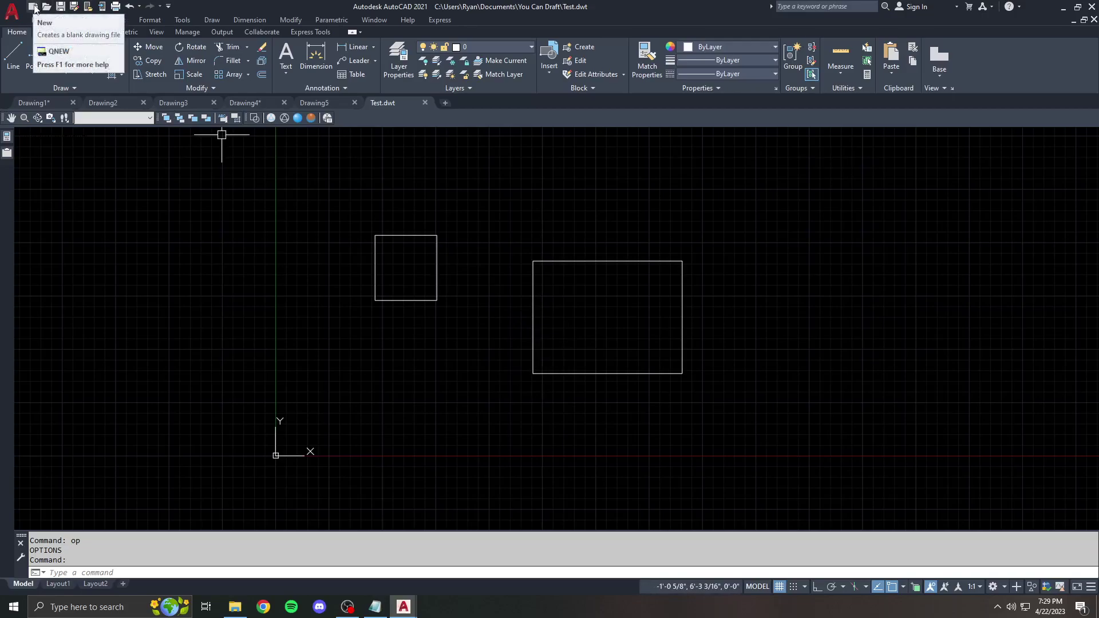
# Test QNEW, then close Drawing6, Test.dwt and Drawing5 through Drawing2, not saving Drawing4.
pyautogui.click(34, 7)
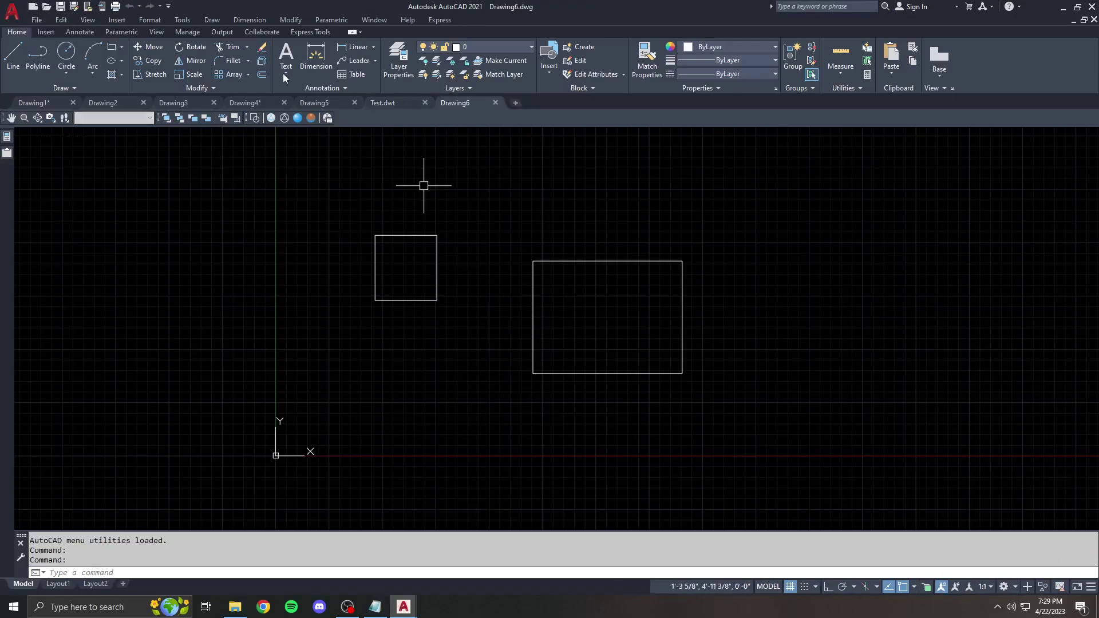
pyautogui.press('Escape')
pyautogui.press('Escape')
pyautogui.click(493, 103)
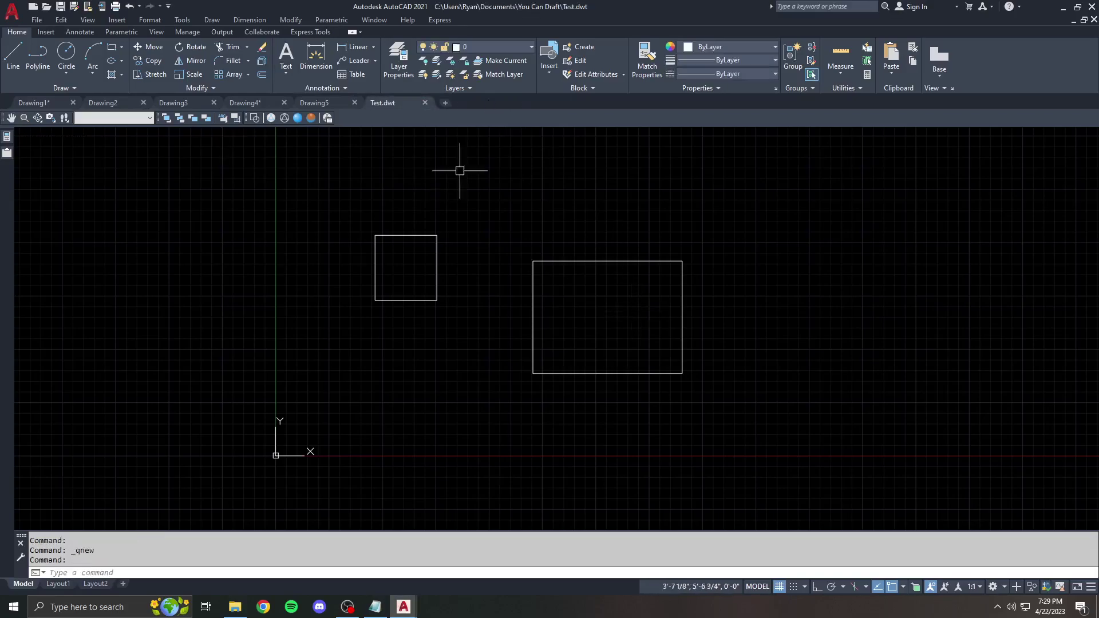
pyautogui.click(425, 103)
pyautogui.click(355, 103)
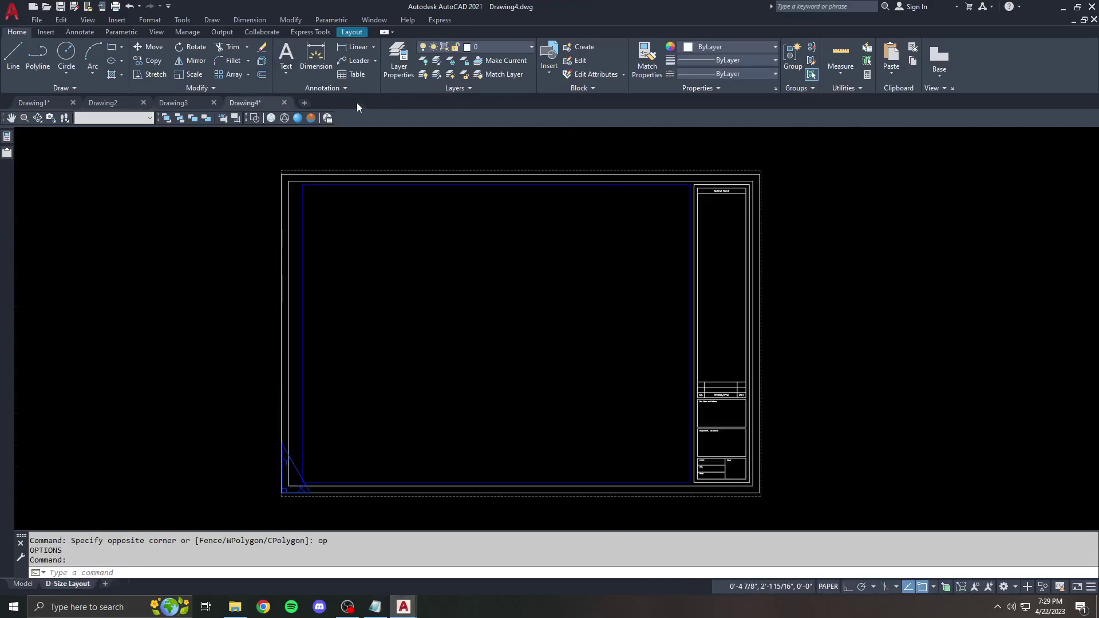
pyautogui.click(284, 101)
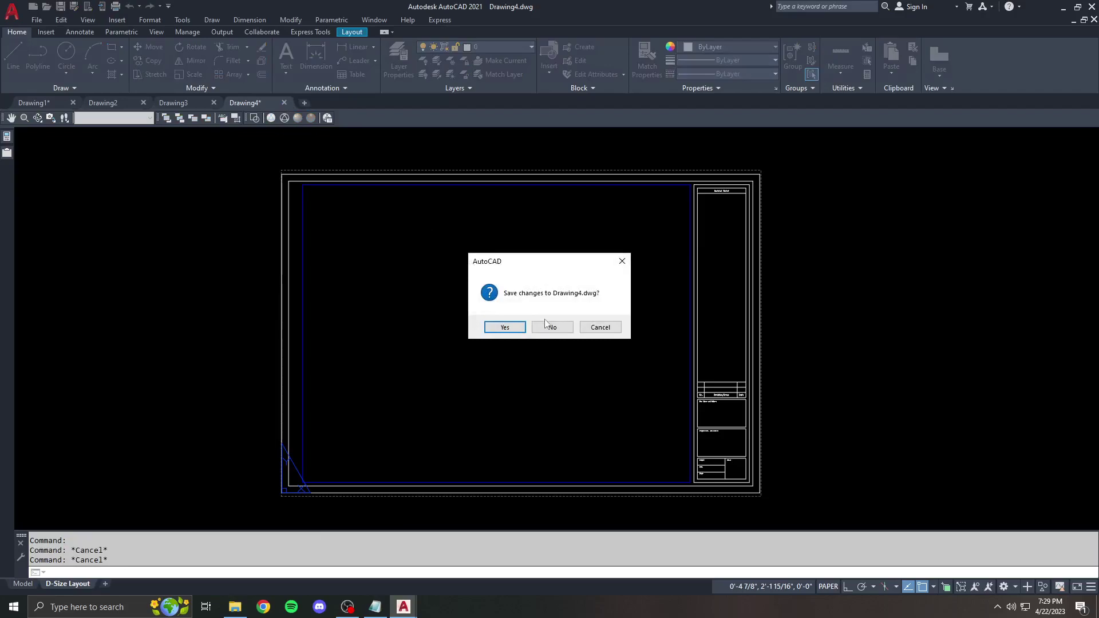
pyautogui.click(551, 326)
pyautogui.click(217, 103)
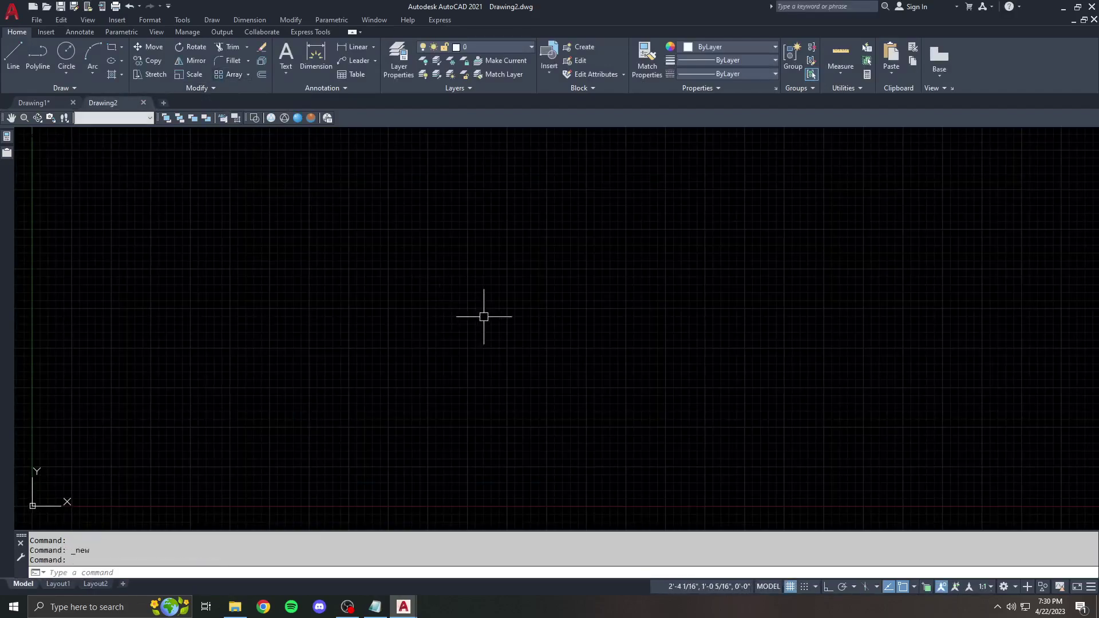
pyautogui.click(143, 103)
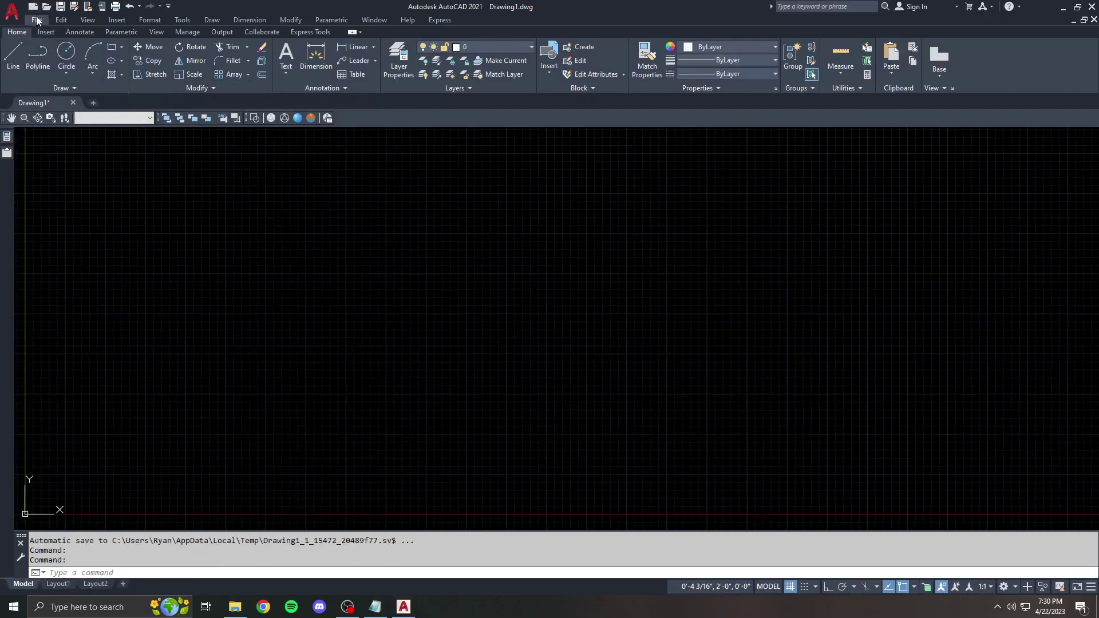
# Create a new drawing from the Test.dwt template through File > New.
pyautogui.click(38, 19)
pyautogui.click(52, 33)
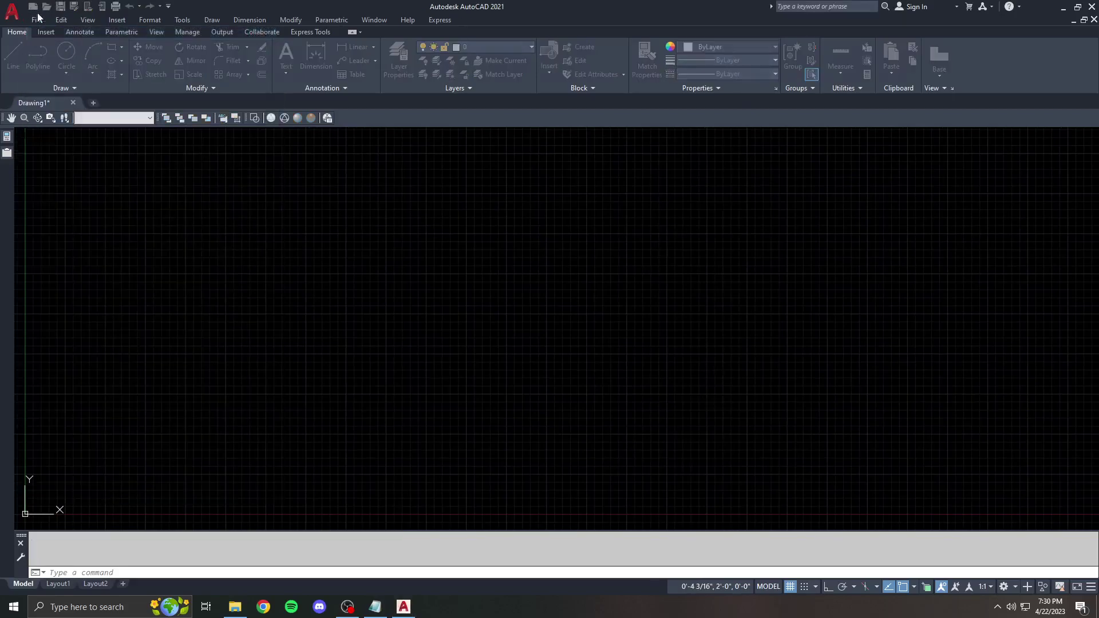
pyautogui.doubleClick(466, 219)
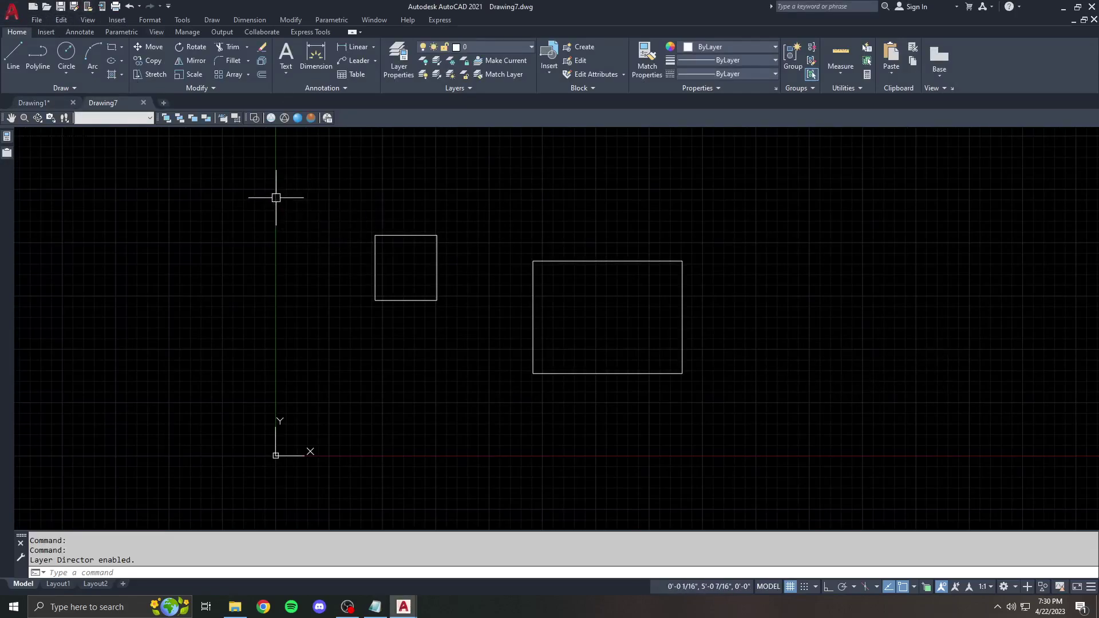
pyautogui.write('op')
pyautogui.press('Return')
pyautogui.scroll(-2, 413, 323)
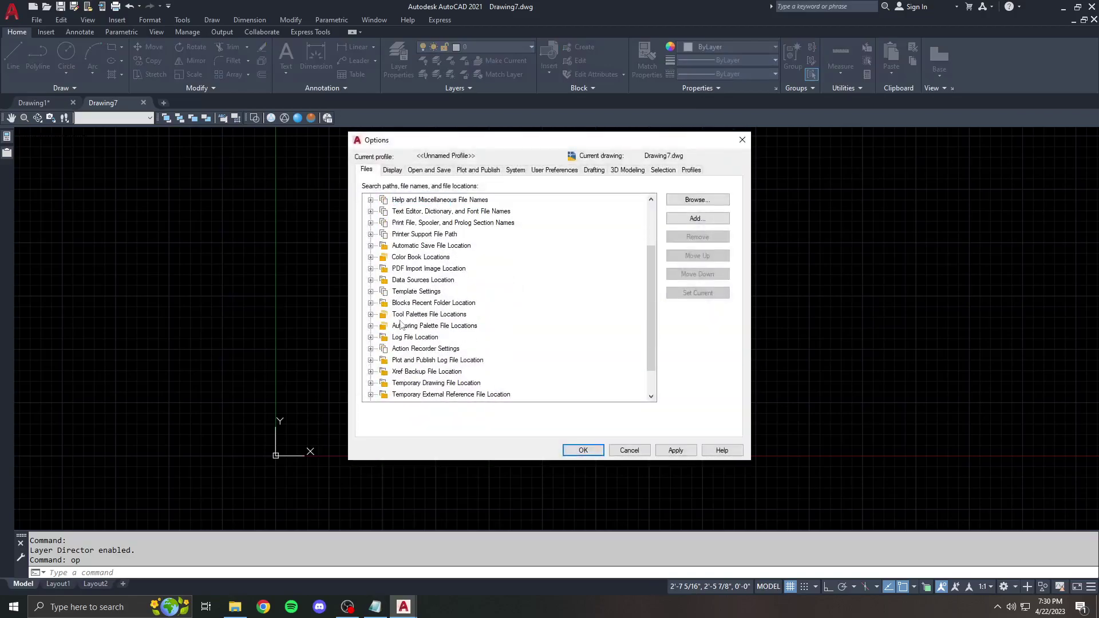
pyautogui.click(371, 292)
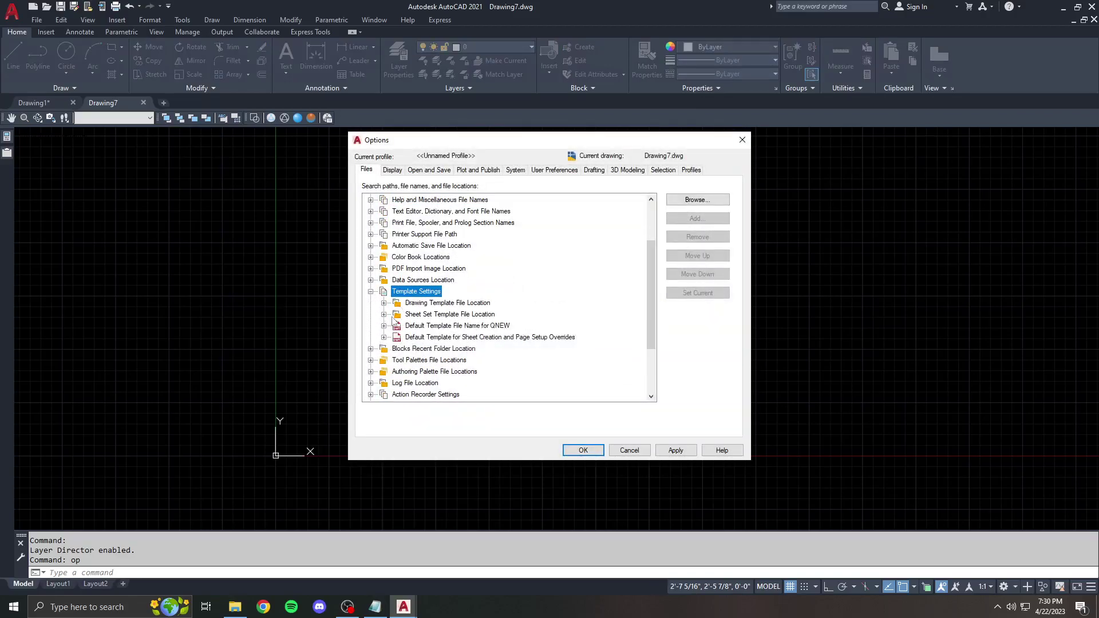
pyautogui.click(383, 314)
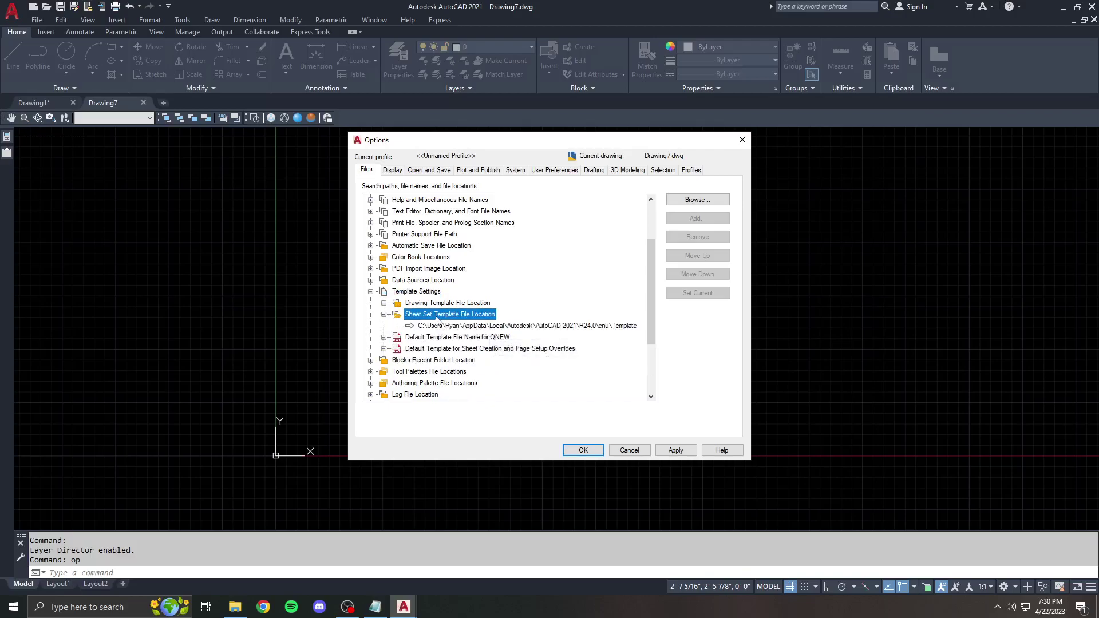
pyautogui.click(384, 314)
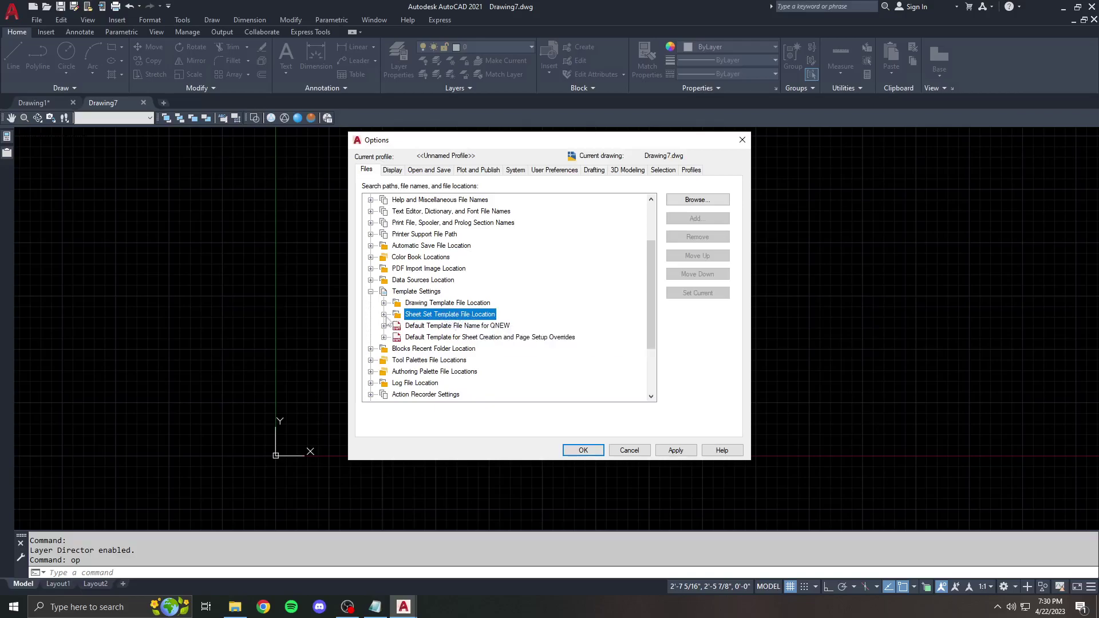
pyautogui.click(412, 328)
pyautogui.click(441, 338)
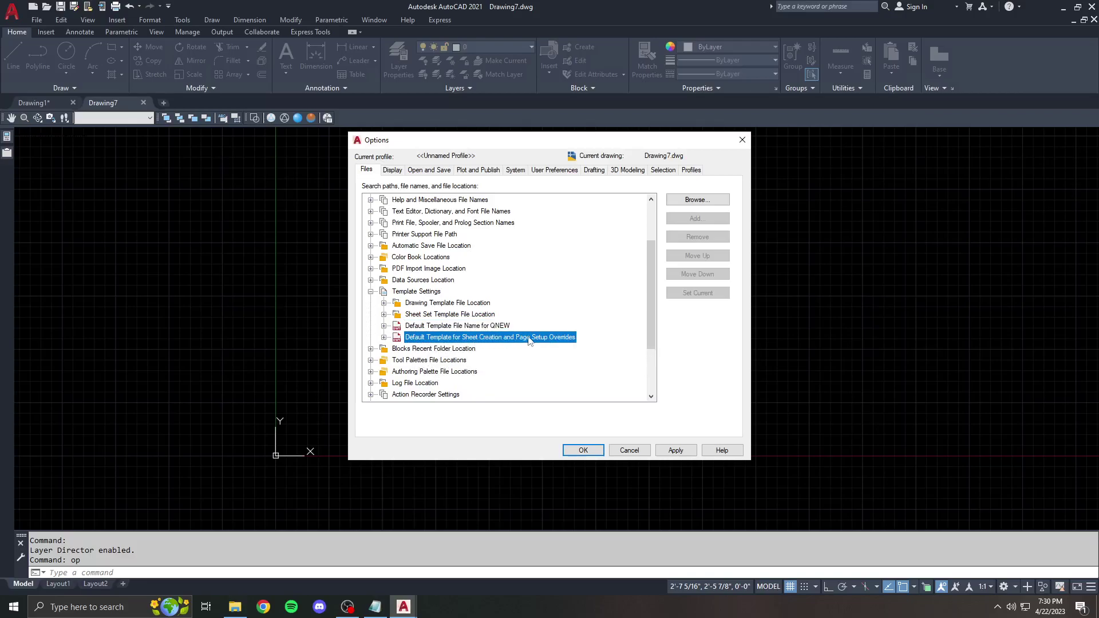
pyautogui.click(440, 317)
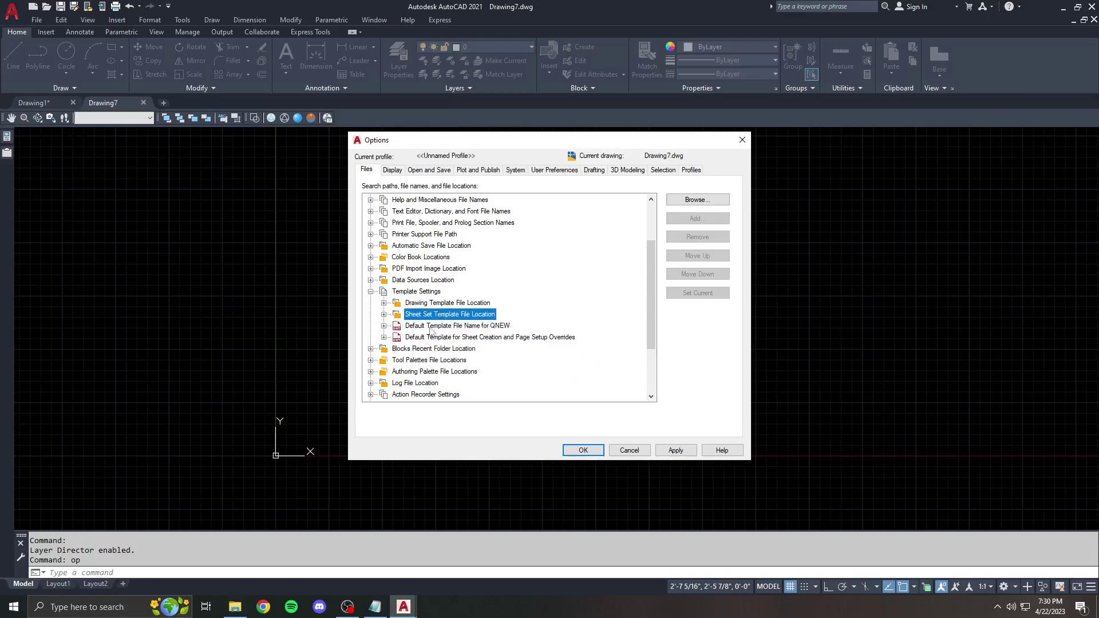
pyautogui.click(646, 452)
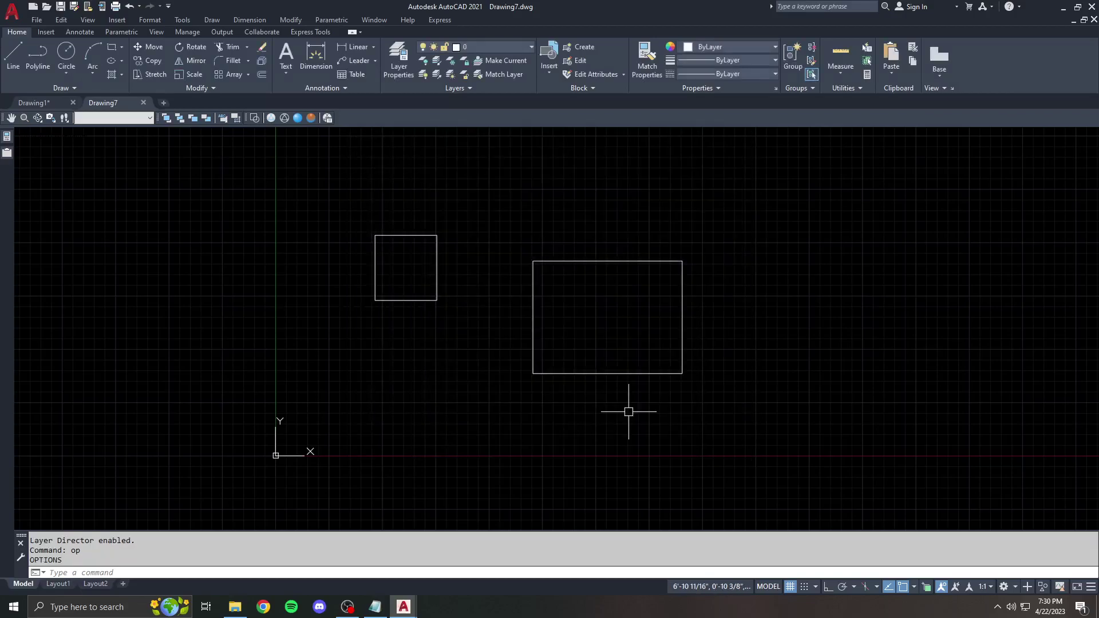